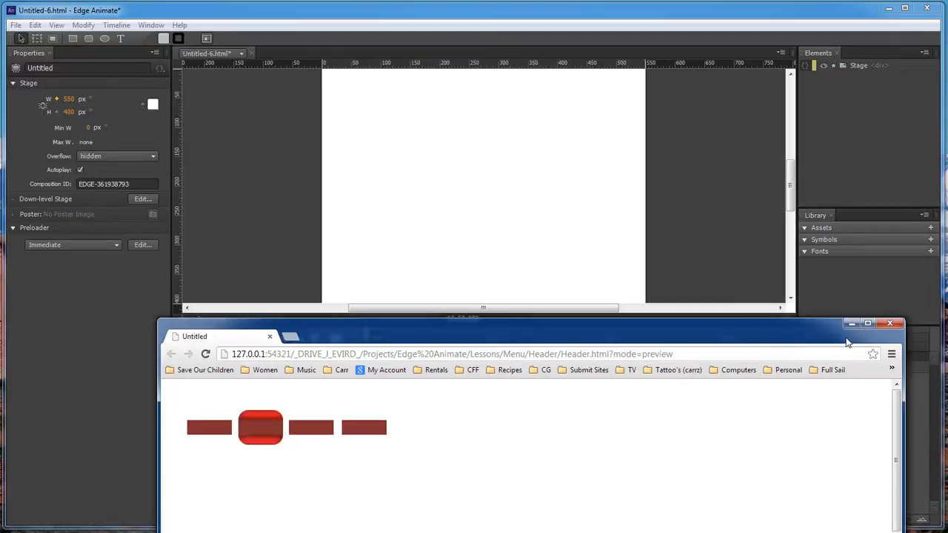
# - Switch to Edge Animate and draw a rectangle about 80 by 25 px on the stage at about X 35, Y 108
pyautogui.click(687, 23)
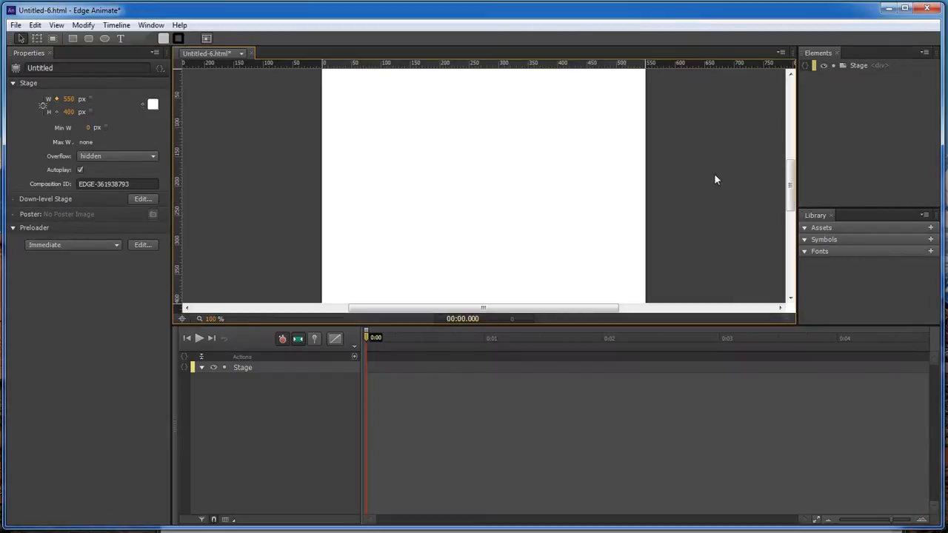
pyautogui.click(72, 39)
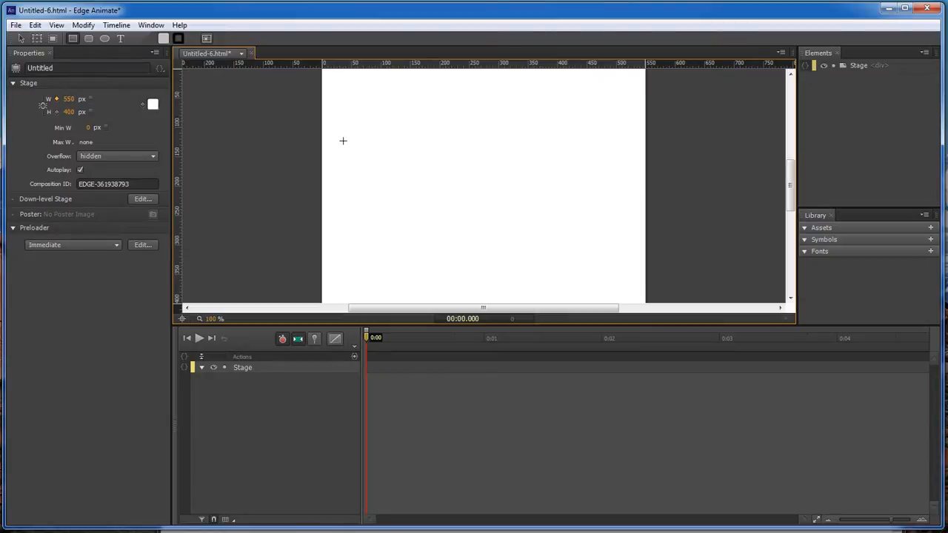
pyautogui.moveTo(342, 133); pyautogui.dragTo(389, 146)
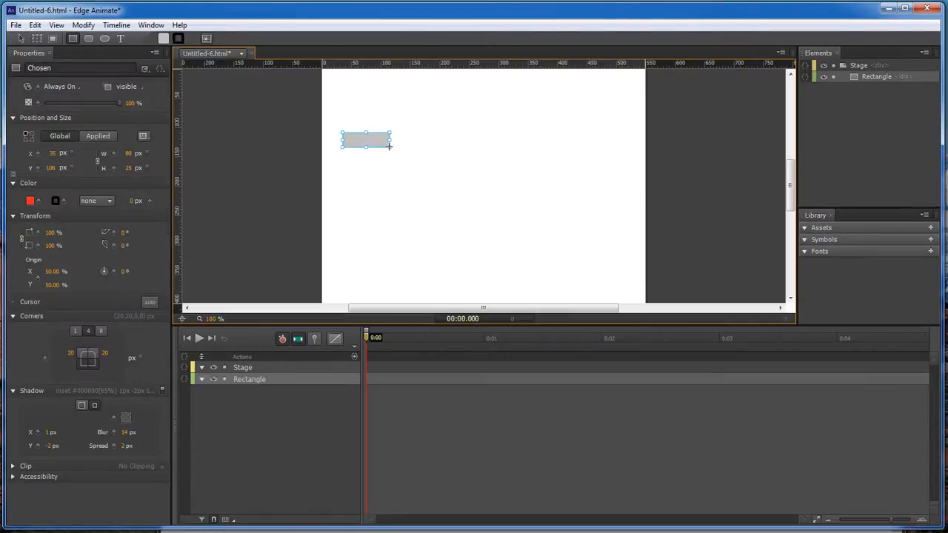
pyautogui.press('v')
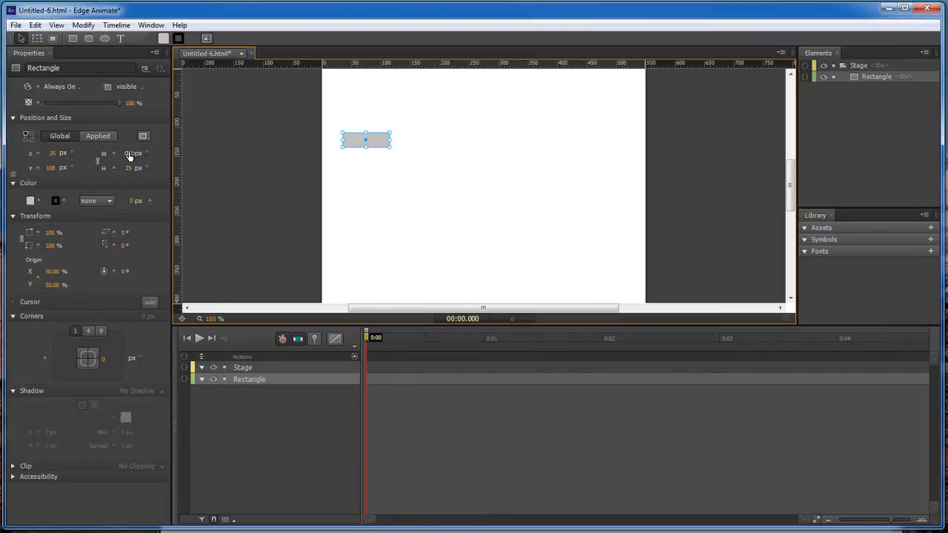
# - Set the rectangle's width to 76 px and its height to 25 px
pyautogui.click(127, 153)
pyautogui.write('76')
pyautogui.press('Return')
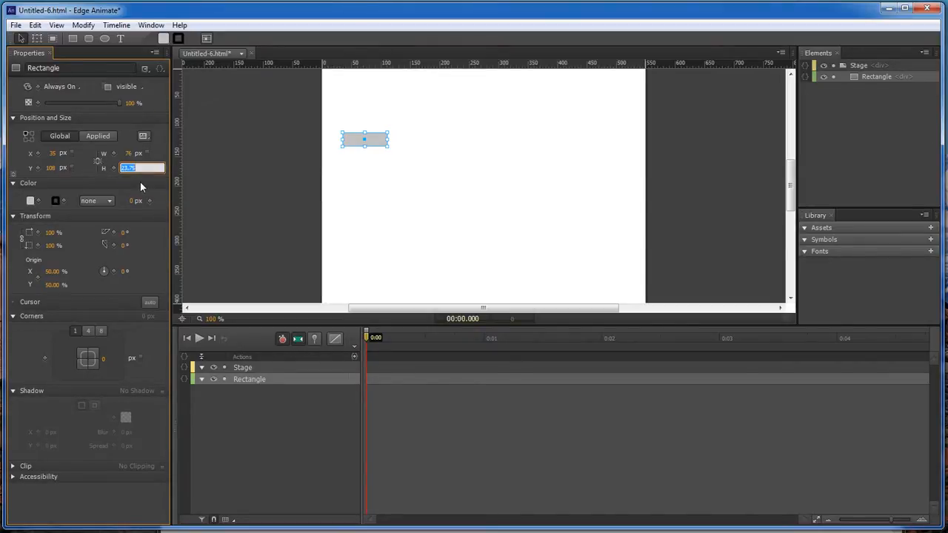
pyautogui.write('25')
pyautogui.press('Return')
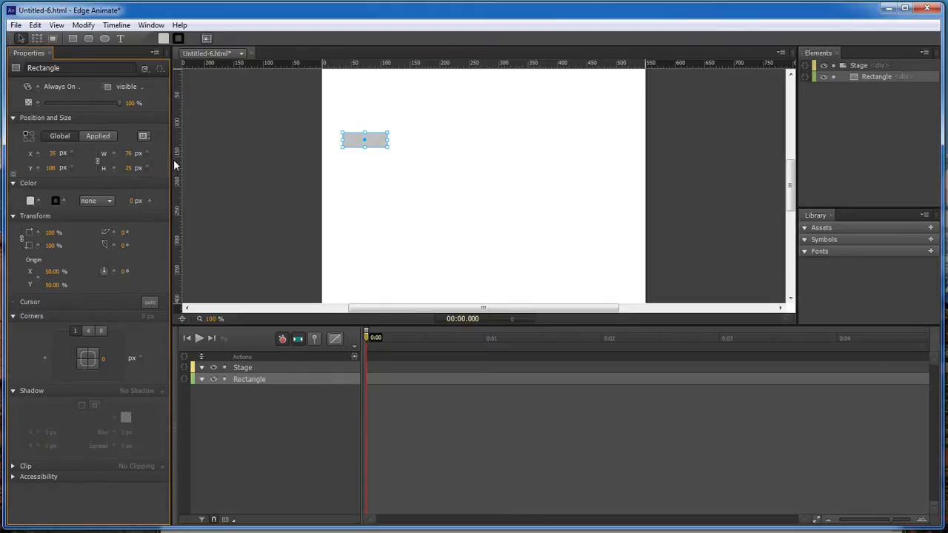
# - Duplicate the rectangle three times
pyautogui.click(368, 140)
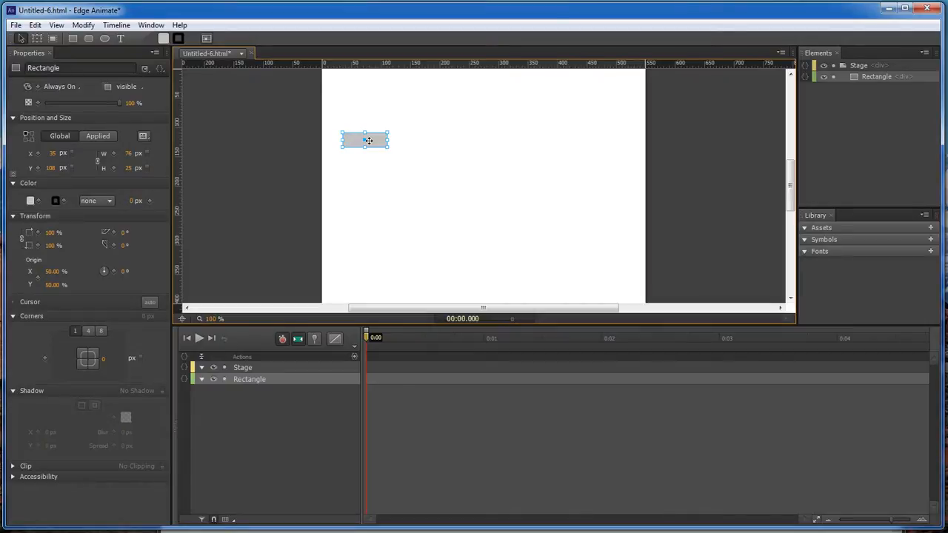
pyautogui.hotkey('ctrl', 'd')
pyautogui.hotkey('ctrl', 'd')
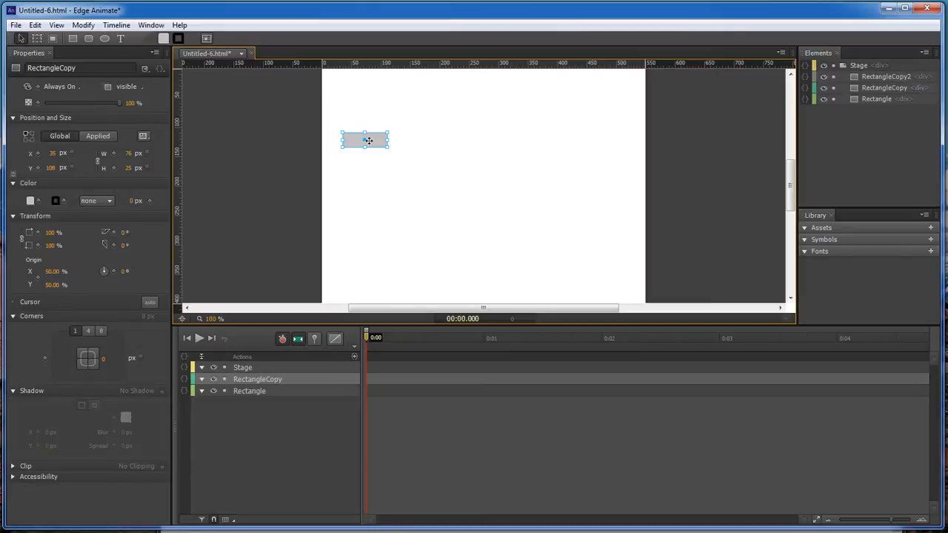
pyautogui.hotkey('ctrl', 'd')
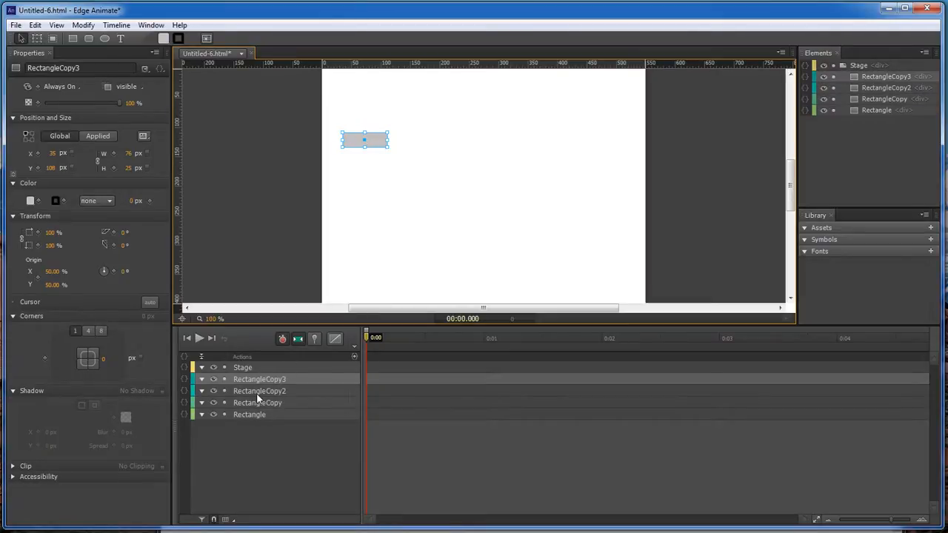
# - Rename the original rectangle First and the first copy Second
pyautogui.click(257, 416)
pyautogui.doubleClick(254, 416)
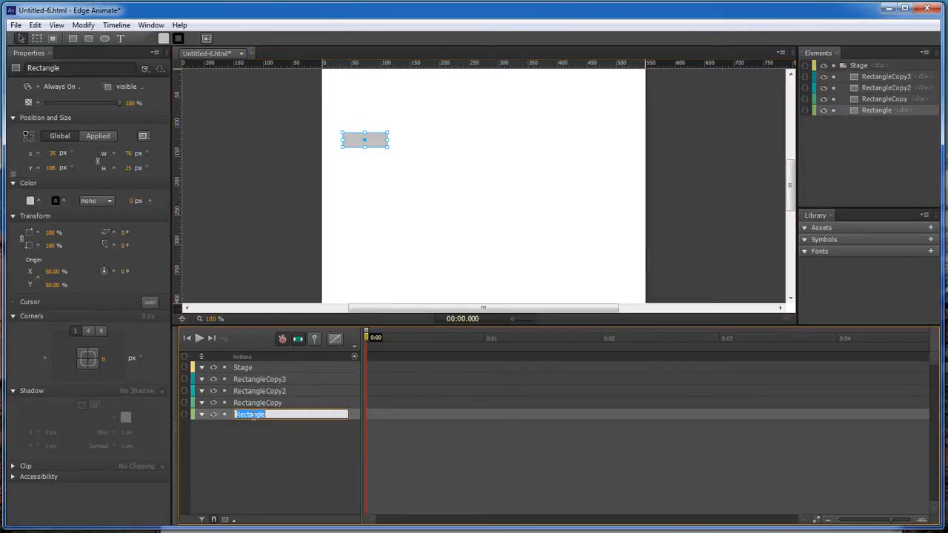
pyautogui.write('First')
pyautogui.press('Return')
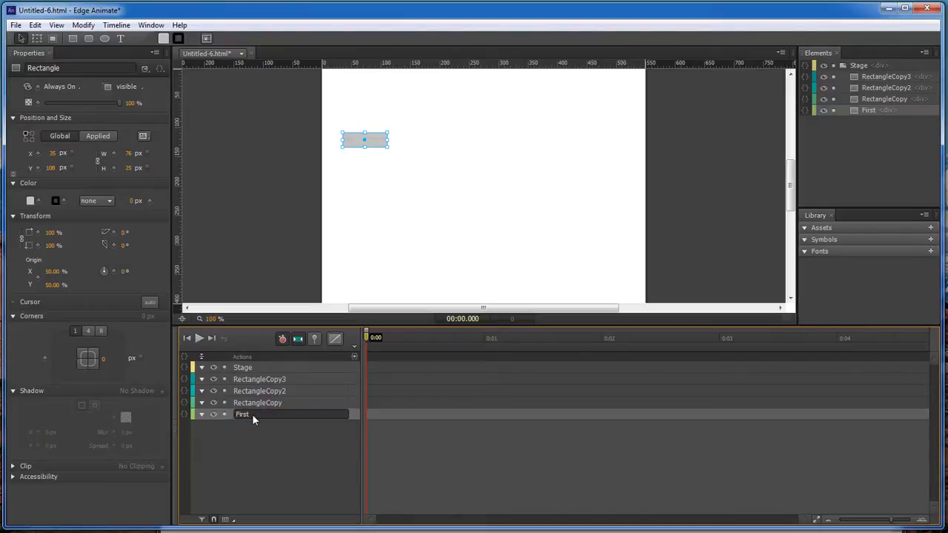
pyautogui.doubleClick(252, 402)
pyautogui.write('S')
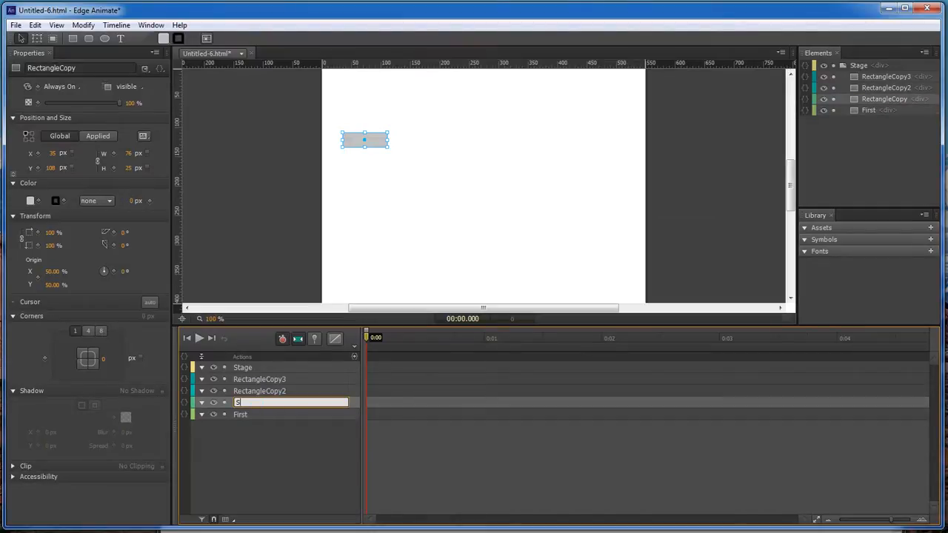
pyautogui.write('econd')
pyautogui.press('Return')
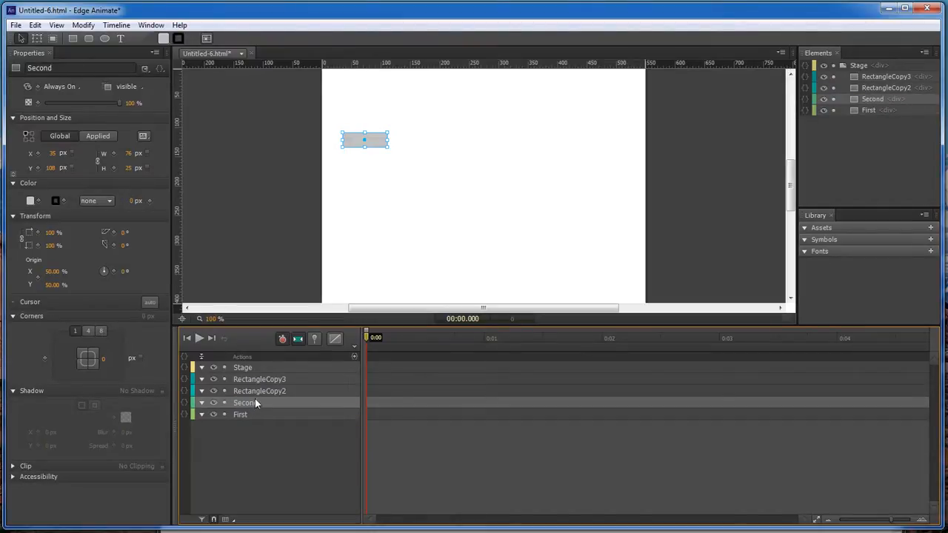
# - Rename the second copy Third and the third copy Forth
pyautogui.doubleClick(258, 389)
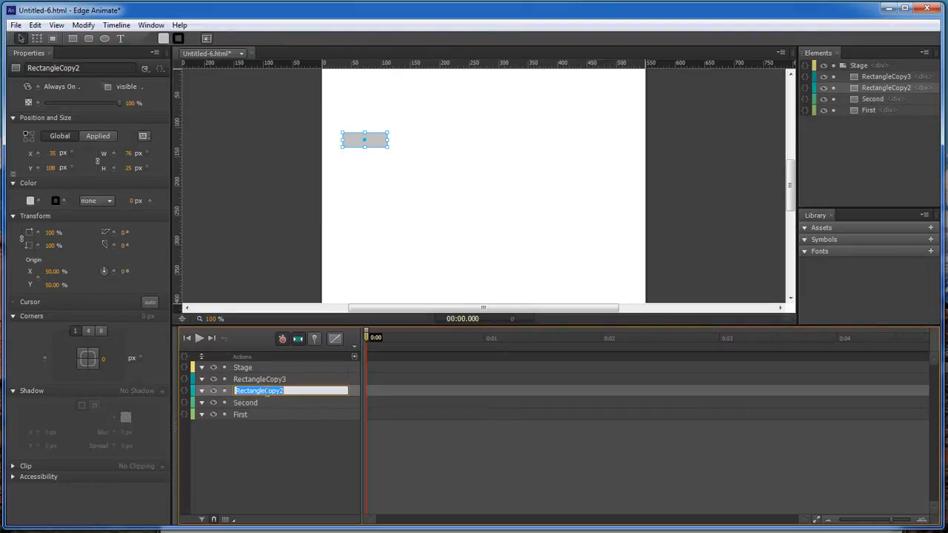
pyautogui.write('Third')
pyautogui.press('Return')
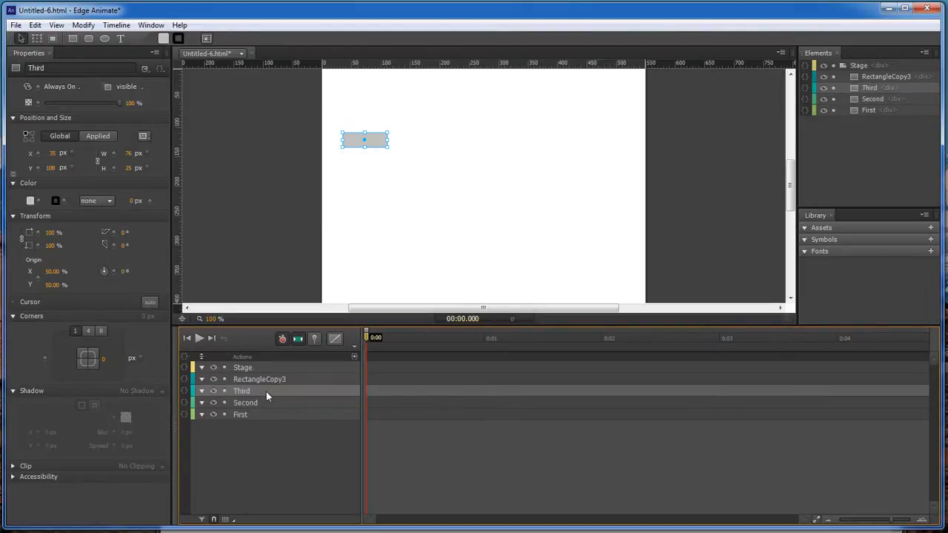
pyautogui.doubleClick(263, 380)
pyautogui.write('Forth')
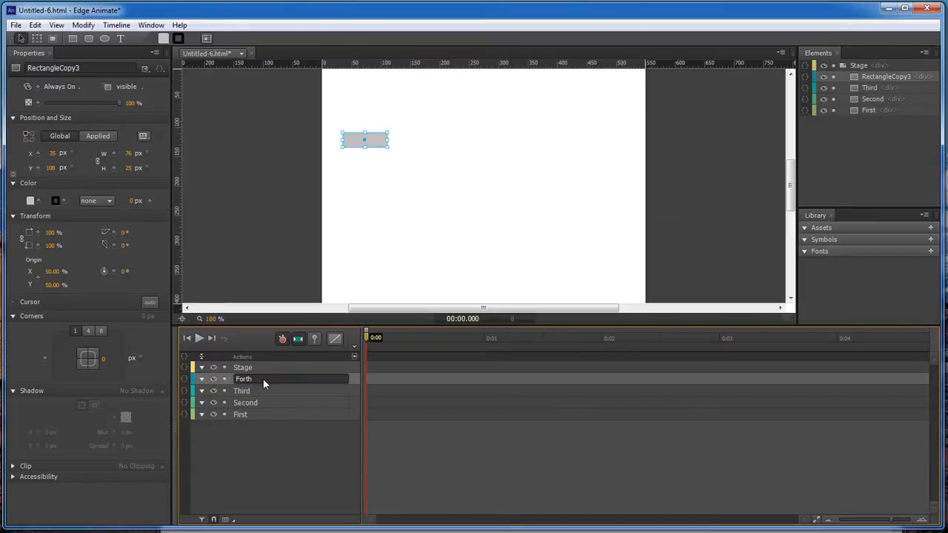
pyautogui.press('Return')
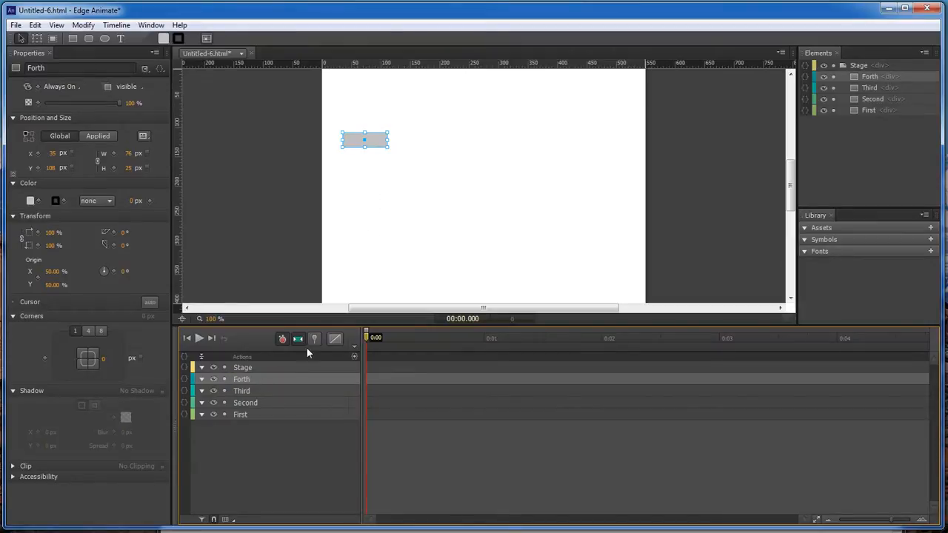
# - Spread the copies in a row beside First, with Second at about X 124, Third at 220 and Forth at 308 px
pyautogui.click(248, 405)
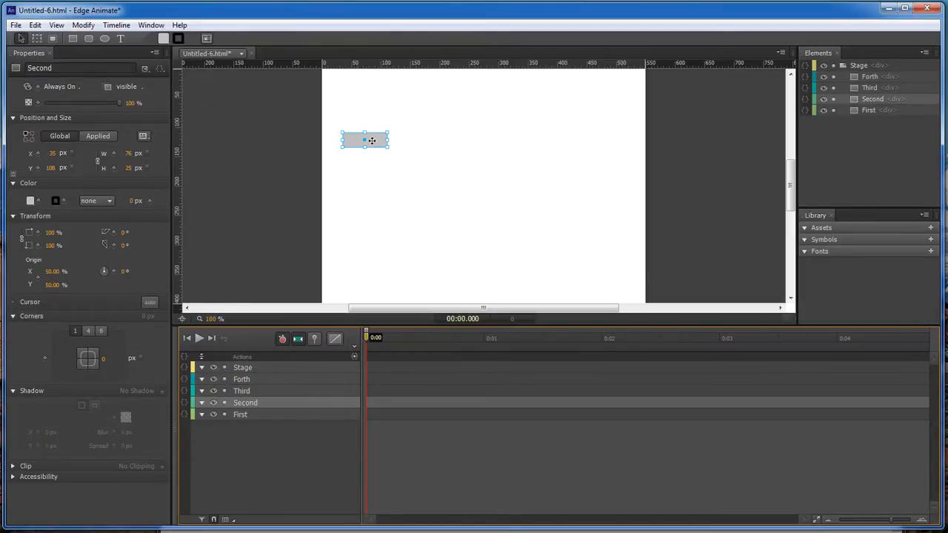
pyautogui.moveTo(375, 141); pyautogui.dragTo(428, 141)
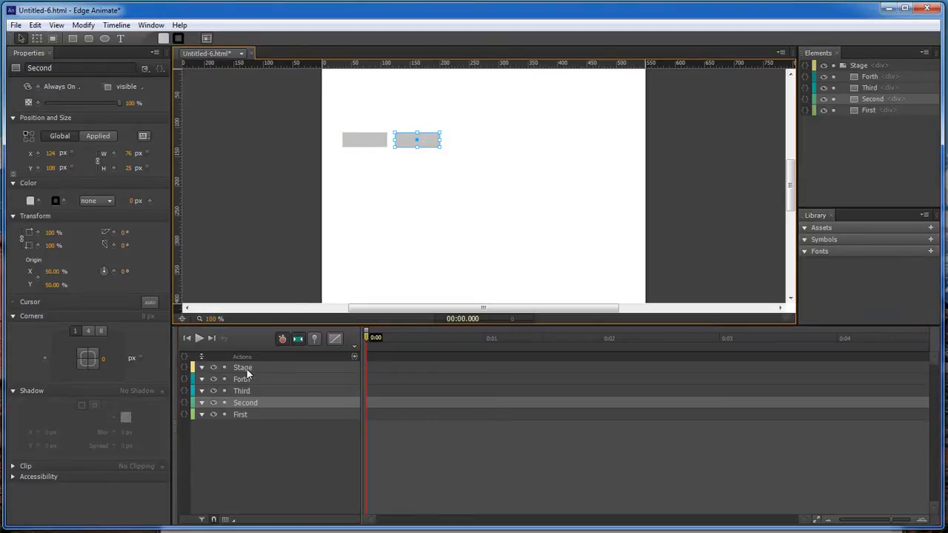
pyautogui.moveTo(370, 140); pyautogui.dragTo(490, 138)
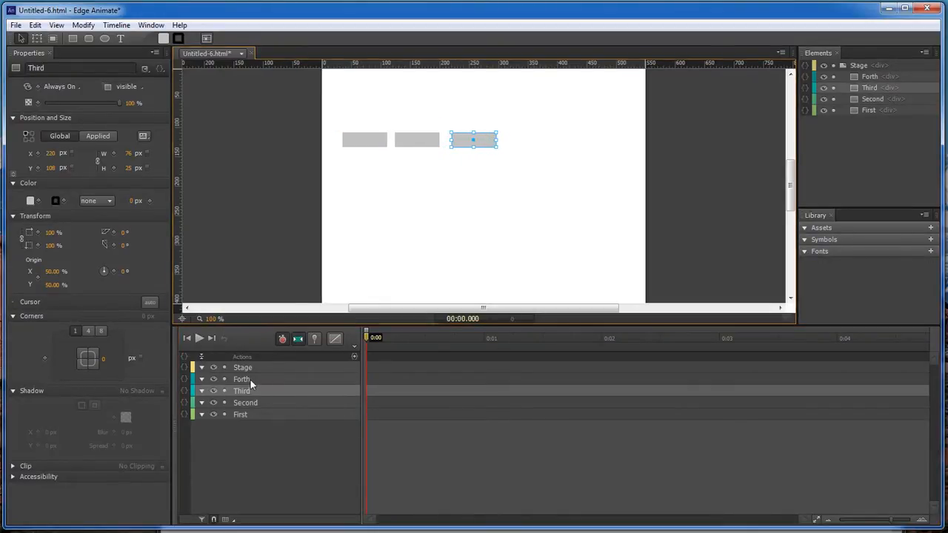
pyautogui.click(250, 379)
pyautogui.moveTo(374, 138); pyautogui.dragTo(543, 137)
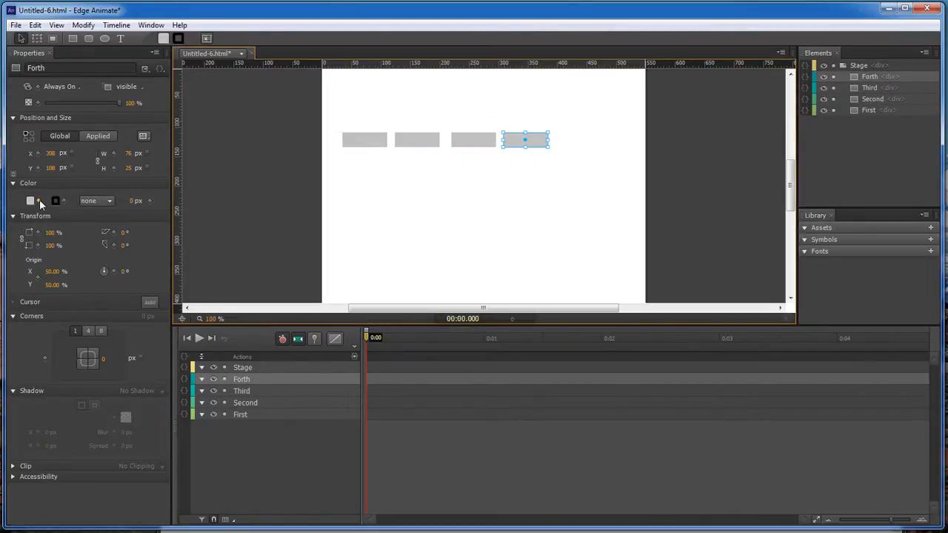
# - Set the Forth rectangle's fill colour to #833131 and copy the hex code
pyautogui.click(30, 201)
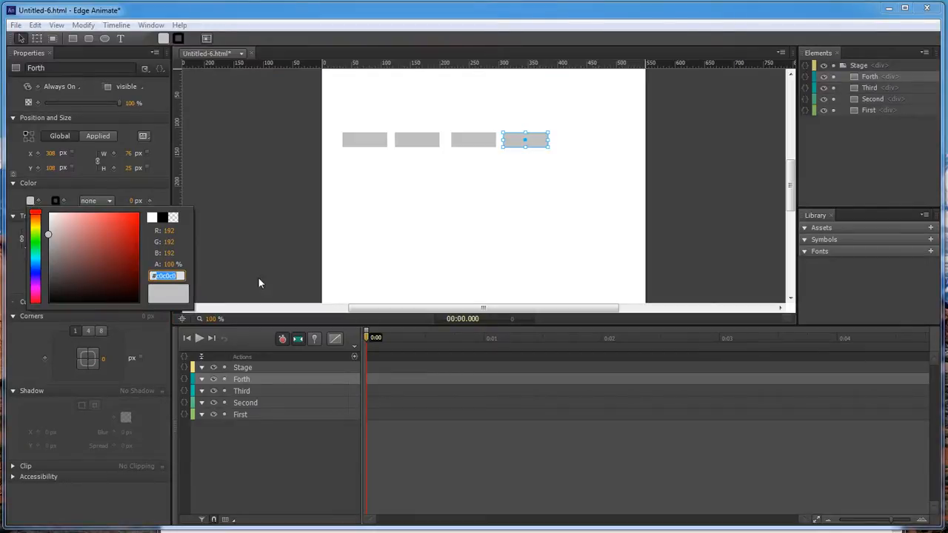
pyautogui.write('833131')
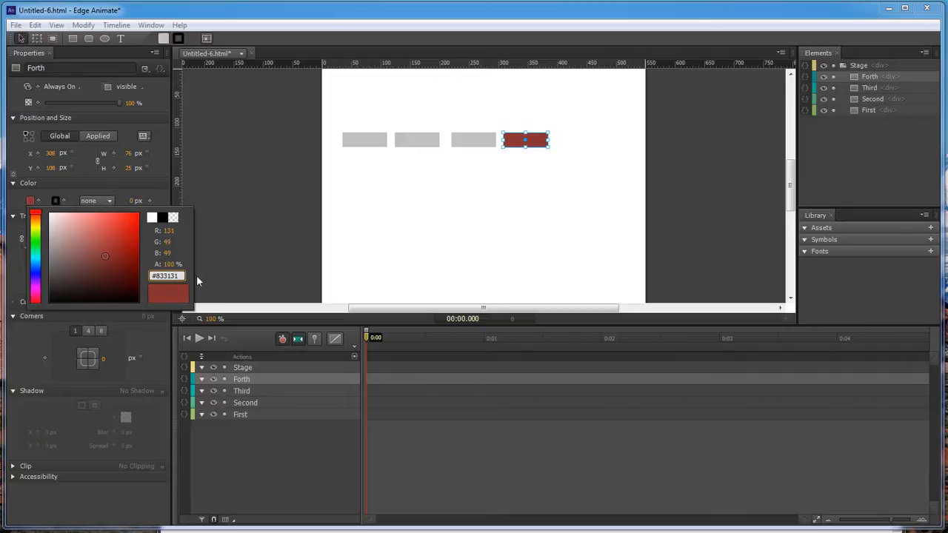
pyautogui.moveTo(177, 275); pyautogui.dragTo(131, 272)
pyautogui.hotkey('ctrl', 'c')
# - Apply the copied fill colour #833131 to the Third and Second rectangles
pyautogui.click(477, 143)
pyautogui.click(471, 138)
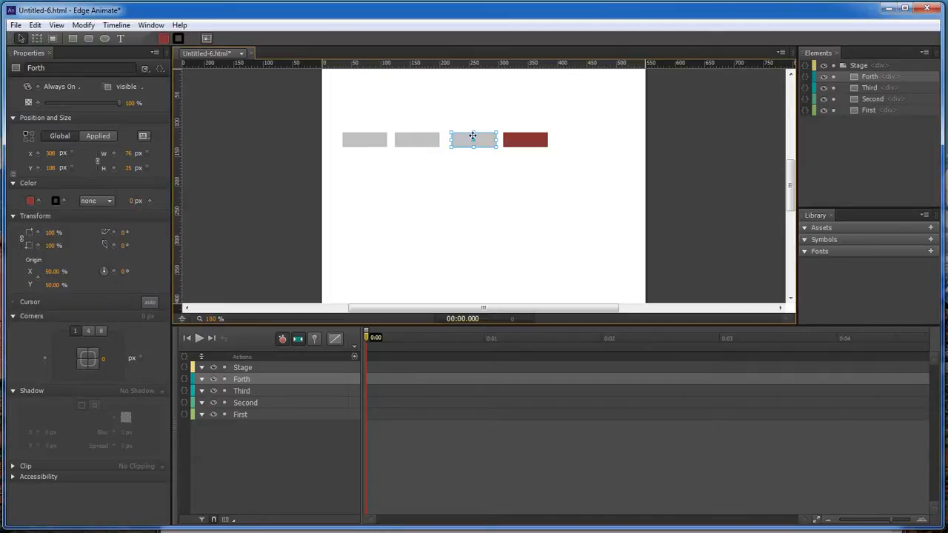
pyautogui.click(30, 202)
pyautogui.hotkey('ctrl', 'v')
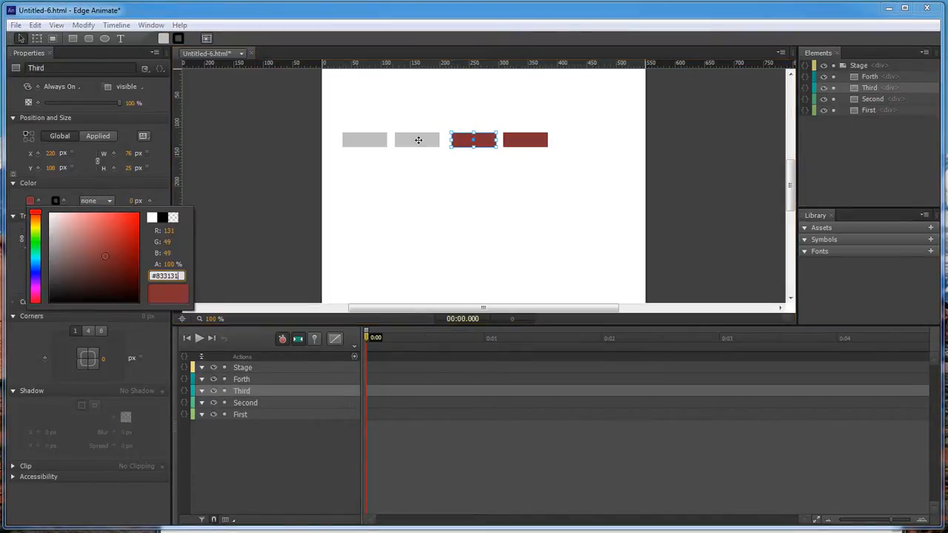
pyautogui.click(419, 140)
pyautogui.click(418, 140)
pyautogui.click(30, 202)
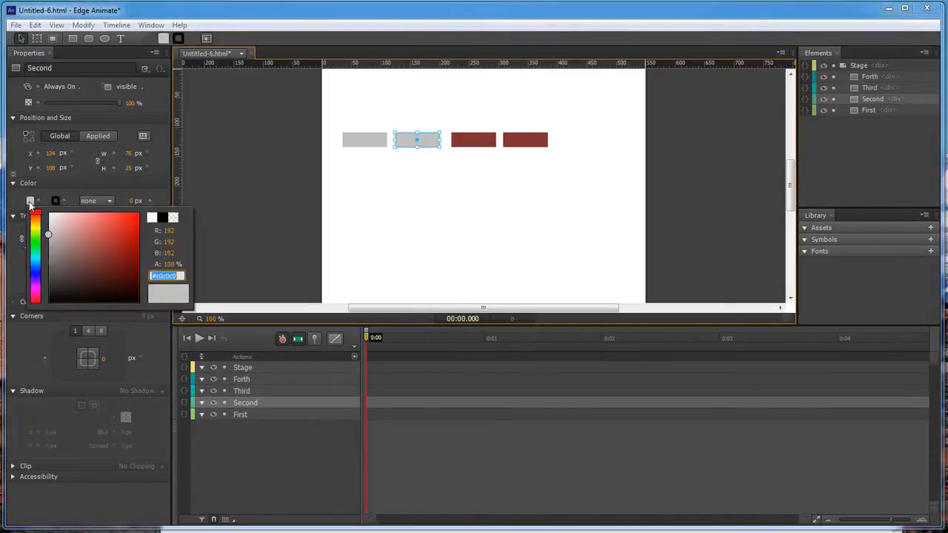
pyautogui.hotkey('ctrl', 'v')
# - Apply the copied fill colour #833131 to the First rectangle and deselect it
pyautogui.click(366, 143)
pyautogui.click(366, 142)
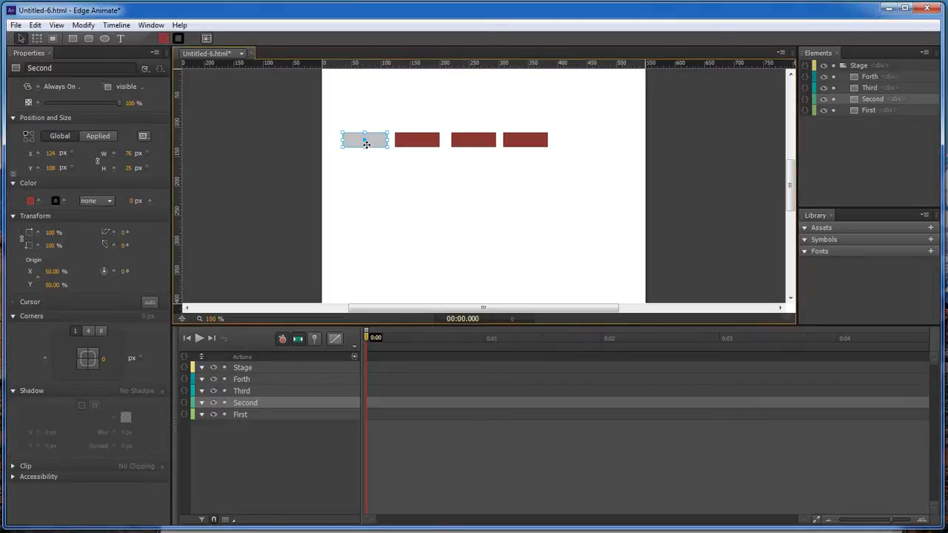
pyautogui.click(30, 202)
pyautogui.hotkey('ctrl', 'v')
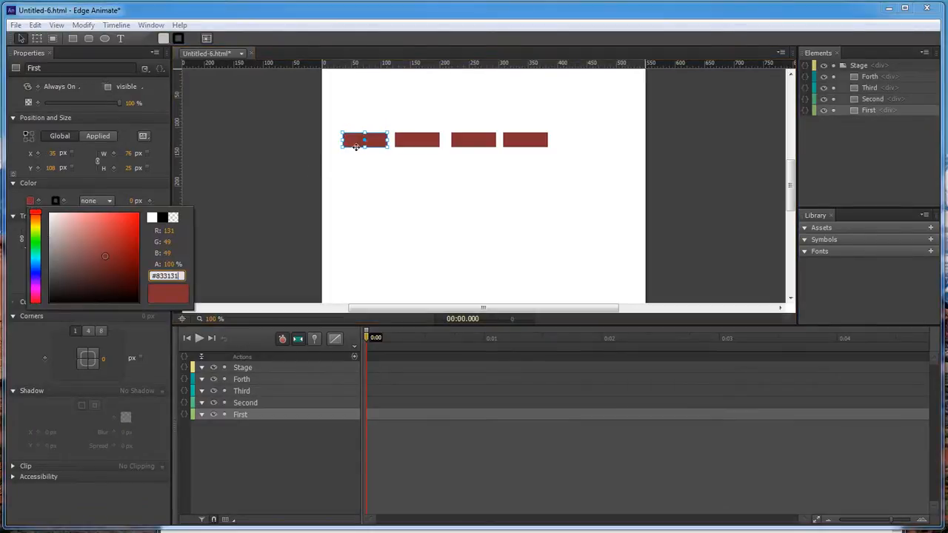
pyautogui.click(374, 168)
pyautogui.click(375, 167)
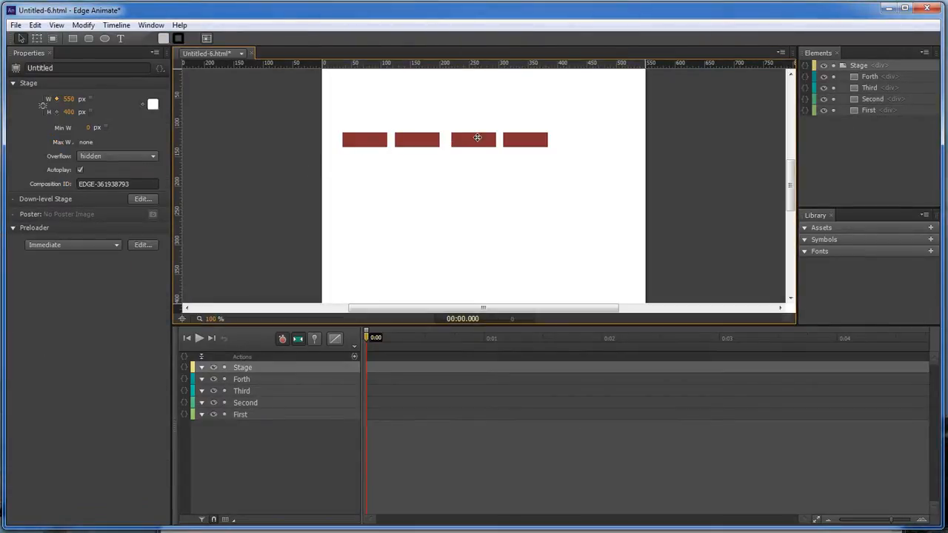
# - Move Third to about X 213 px and shift Forth slightly toward it to even out the gaps in the row
pyautogui.moveTo(476, 139); pyautogui.dragTo(471, 140)
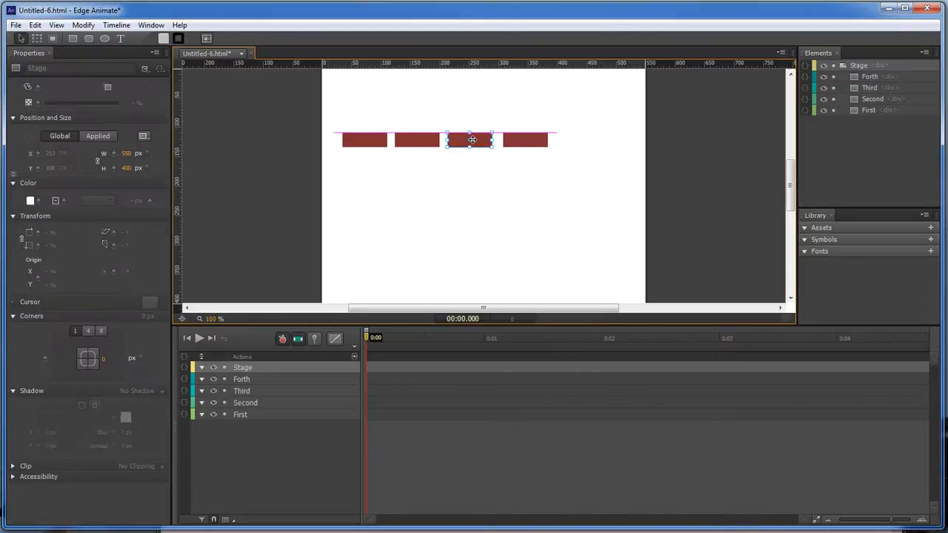
pyautogui.click(516, 162)
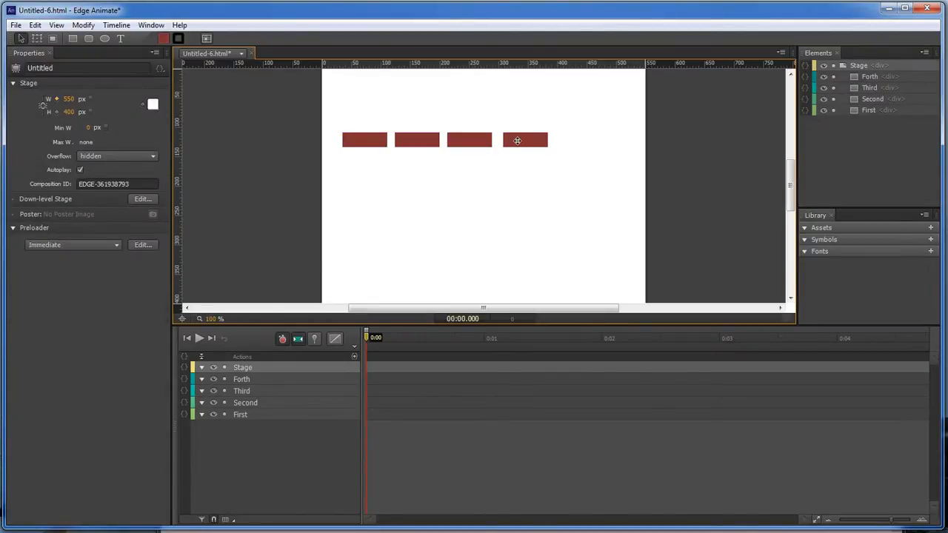
pyautogui.click(517, 141)
pyautogui.click(477, 171)
# - Draw a 76 by 25 px rectangle directly above the First rectangle, at X 35, Y 83
pyautogui.click(72, 41)
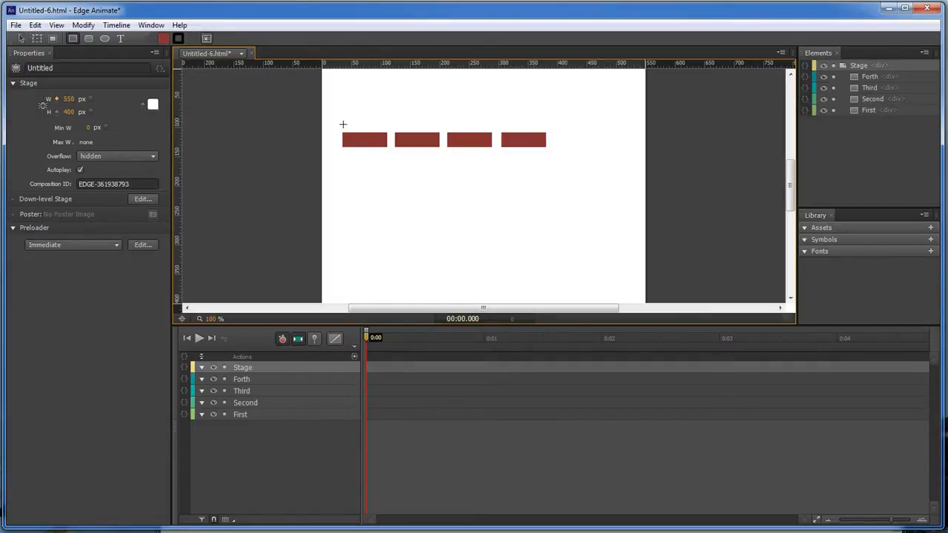
pyautogui.moveTo(343, 124)
pyautogui.mouseDown()
pyautogui.moveTo(386, 139)
pyautogui.moveTo(370, 126)
pyautogui.mouseUp()
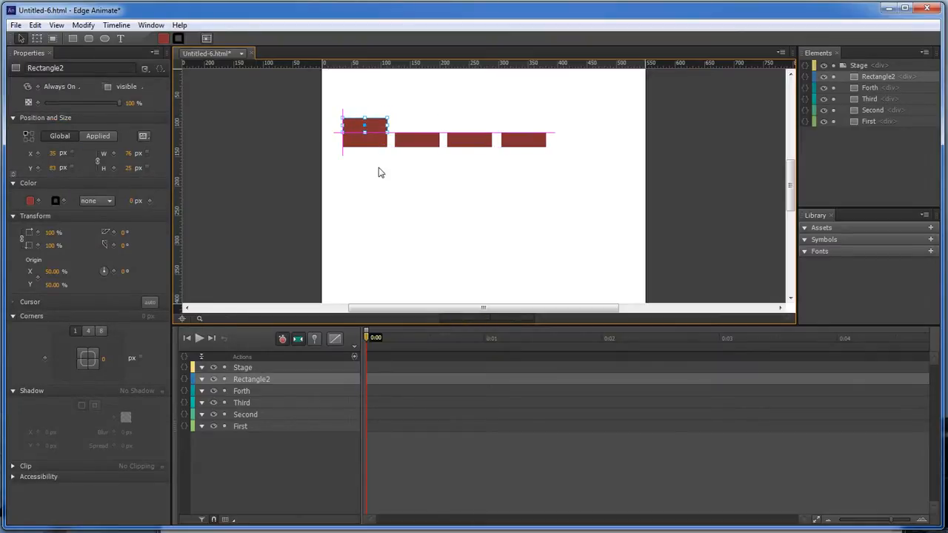
pyautogui.click(380, 169)
# - Set the fill colour of the new rectangle above First to #f82424
pyautogui.click(371, 126)
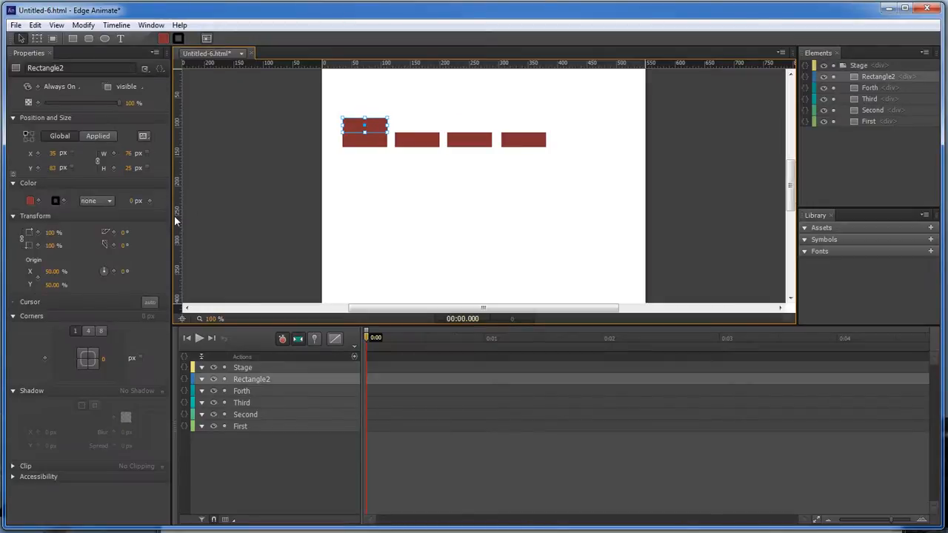
pyautogui.click(30, 200)
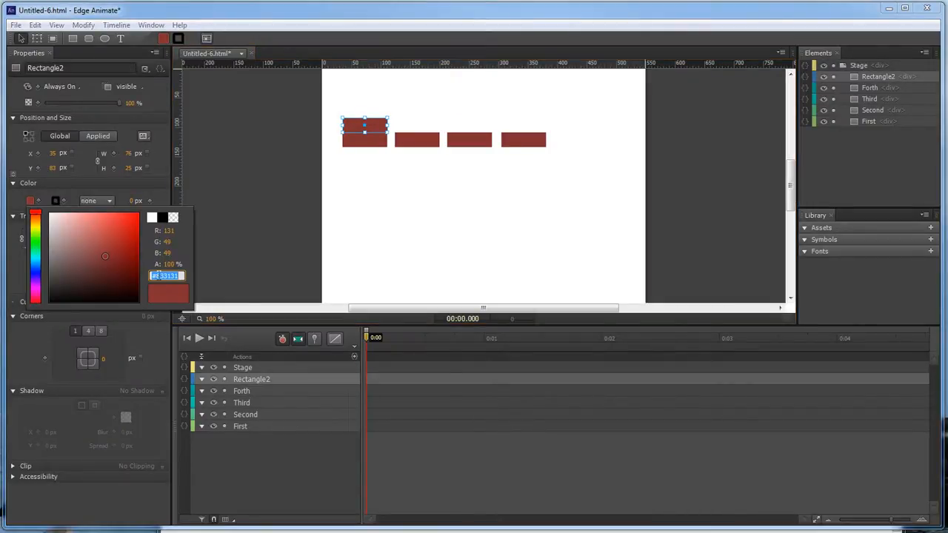
pyautogui.write('#f8242')
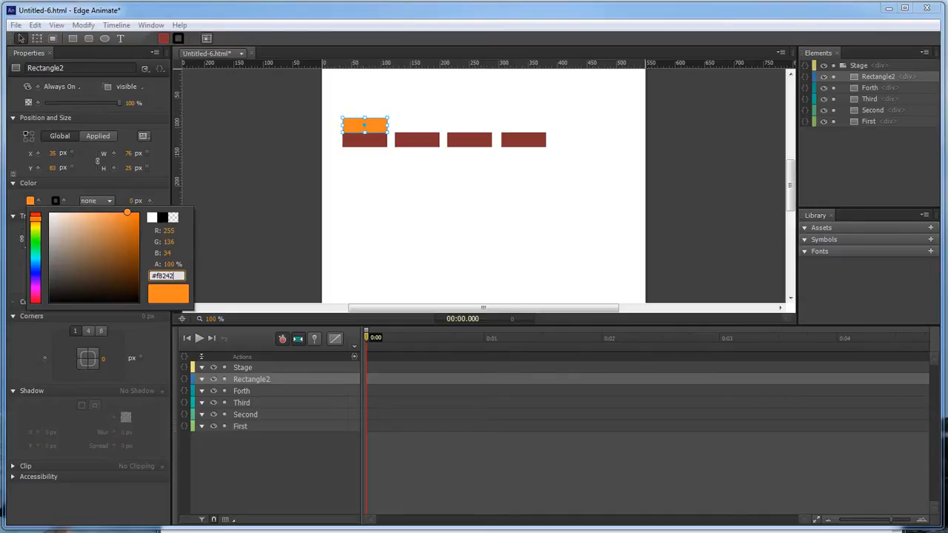
pyautogui.write('4')
pyautogui.press('Return')
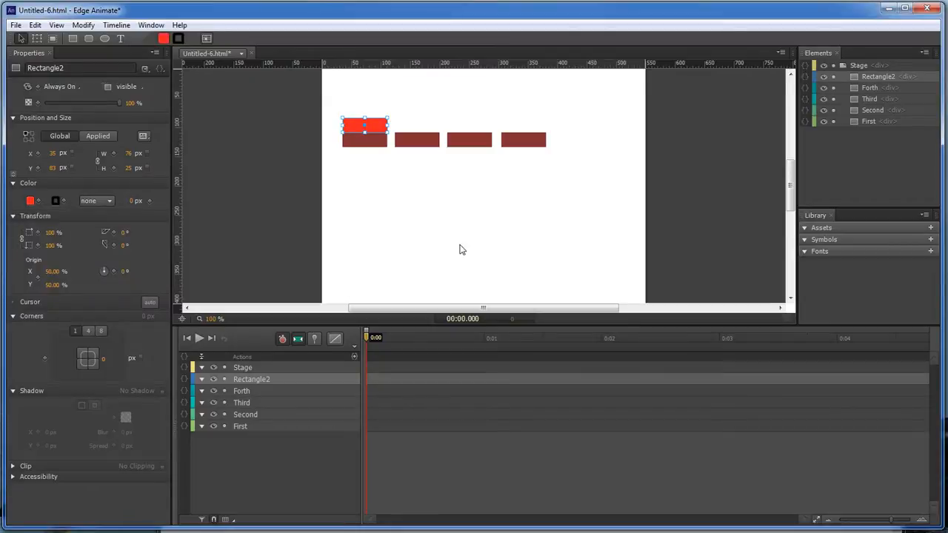
# - Round only the two upper corners of the red rectangle, giving each a 20 px radius
pyautogui.click(88, 332)
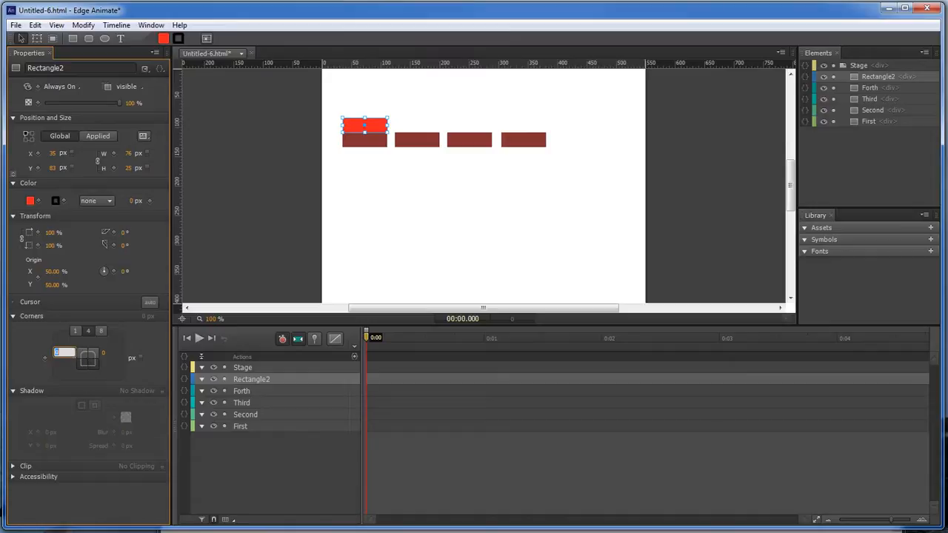
pyautogui.write('20')
pyautogui.click(111, 352)
pyautogui.write('20')
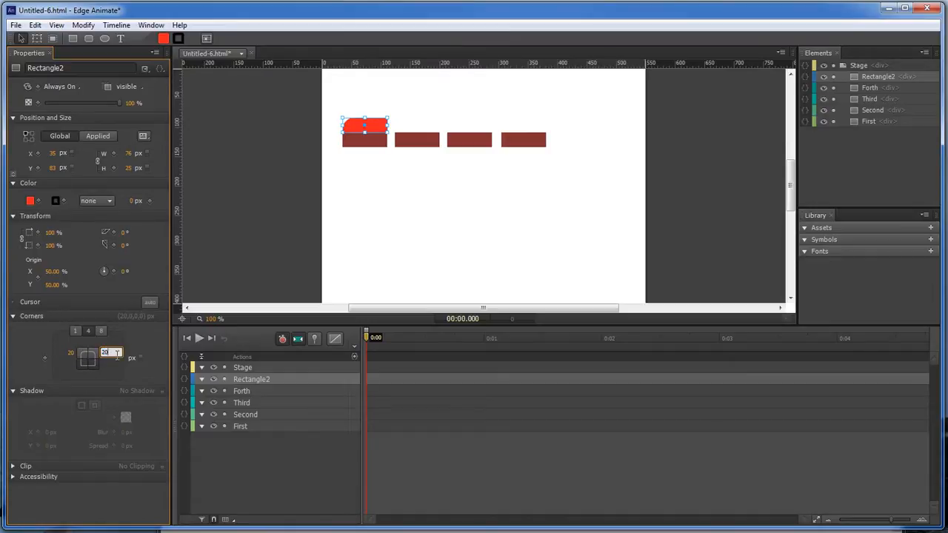
pyautogui.press('Return')
# - Turn on a shadow for the red rectangle with an X offset of 1 px and a Y offset of -2 px
pyautogui.click(162, 391)
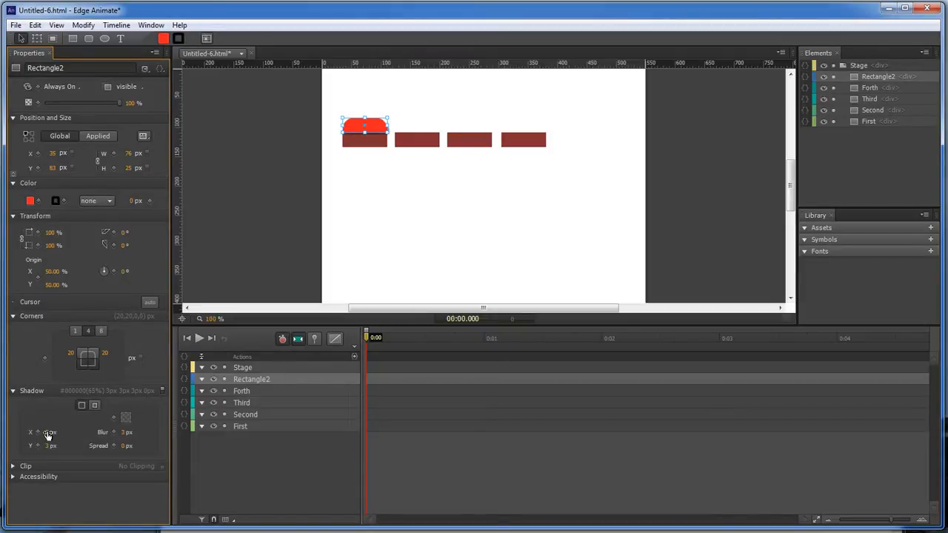
pyautogui.click(48, 436)
pyautogui.write('1')
pyautogui.click(46, 446)
pyautogui.write('-2')
pyautogui.press('Return')
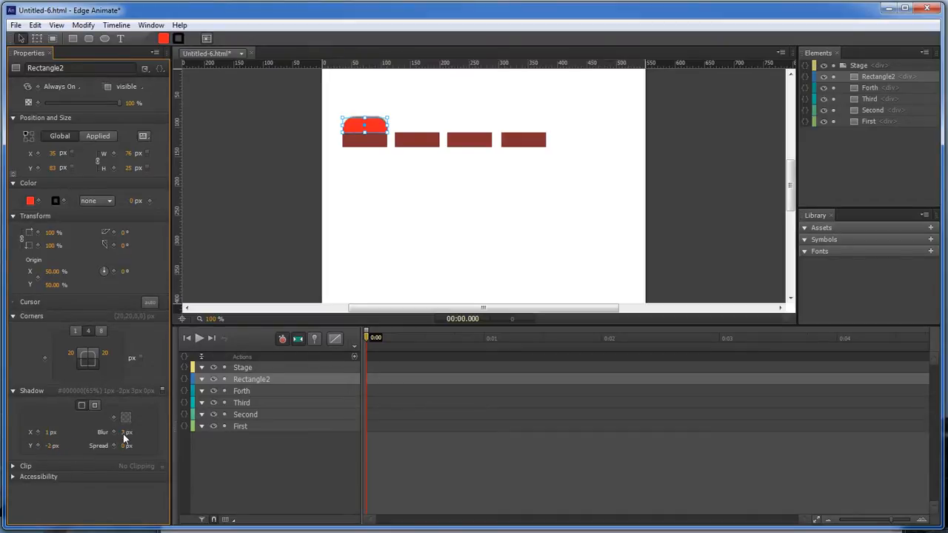
# - Set the shadow's blur to 14 px and spread to 2 px, and make it an inset shadow
pyautogui.click(126, 433)
pyautogui.write('14')
pyautogui.press('Return')
pyautogui.click(125, 447)
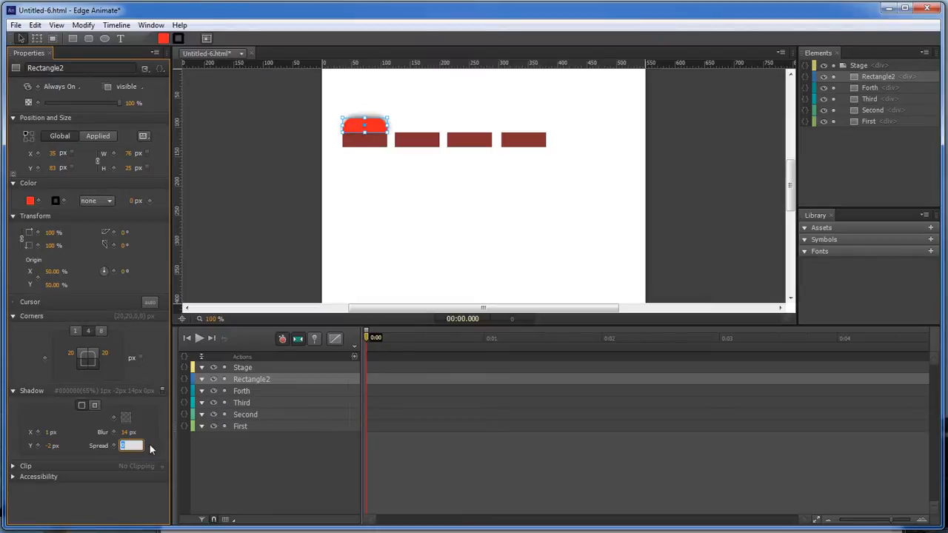
pyautogui.write('2')
pyautogui.press('Return')
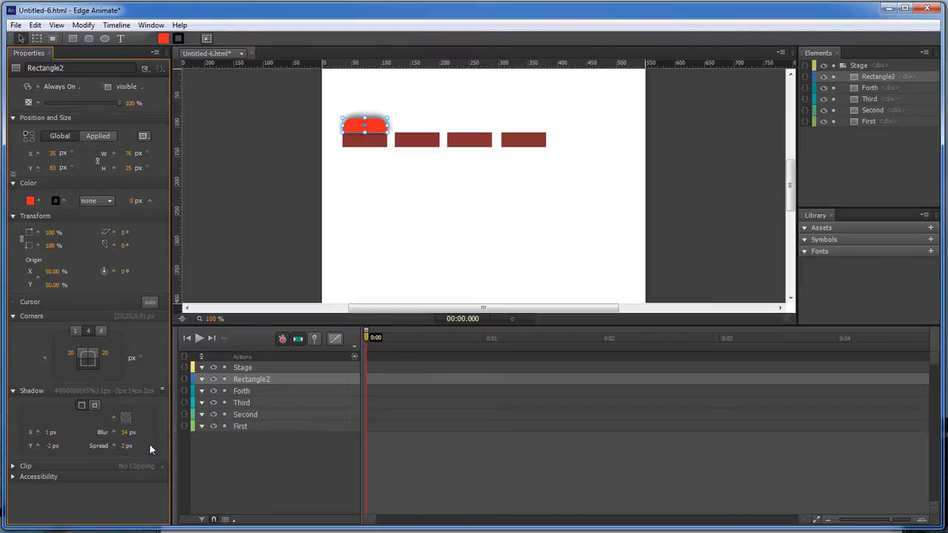
pyautogui.click(95, 405)
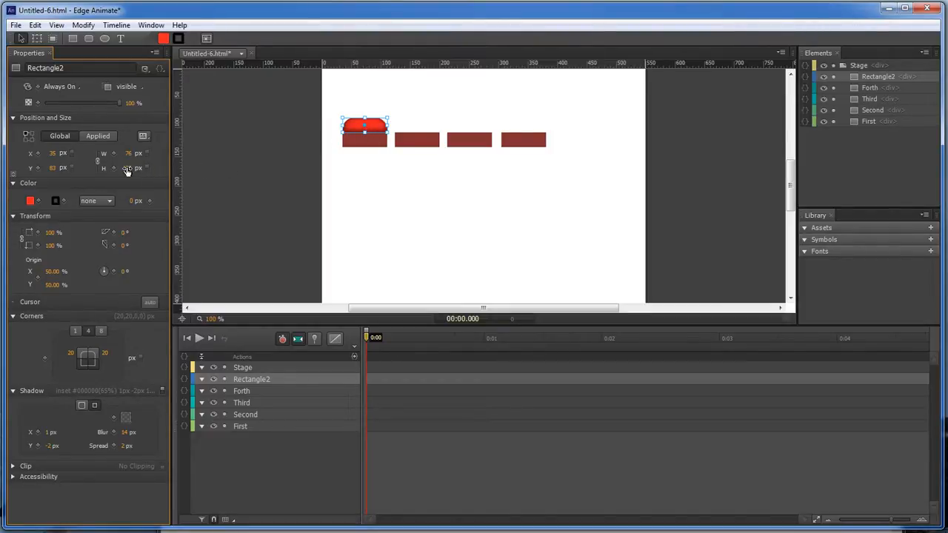
# - Unlink the red rectangle's width and height, and set its height to 17 px
pyautogui.click(127, 169)
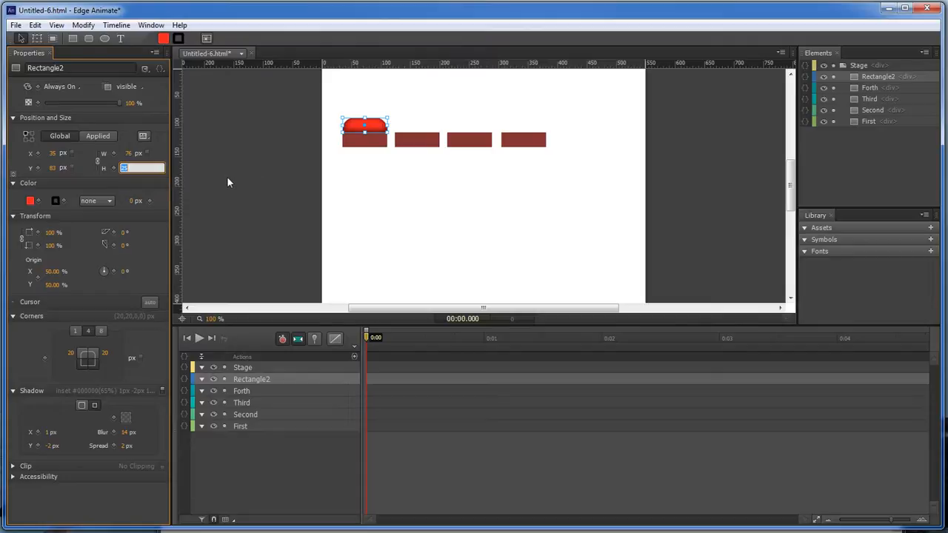
pyautogui.click(97, 162)
pyautogui.click(127, 169)
pyautogui.write('17')
pyautogui.press('Return')
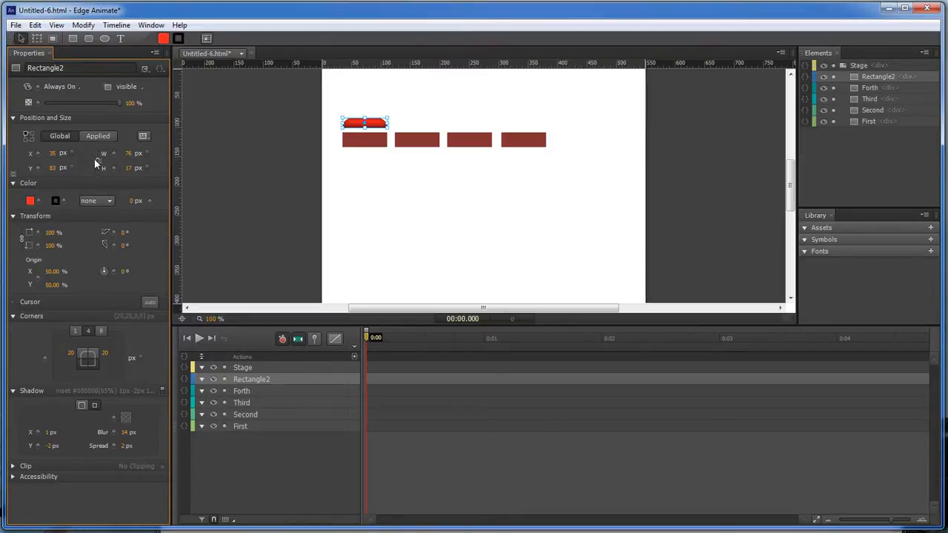
# - Move the red rectangle down to Y 91 so it sits on First's upper edge, and deselect it
pyautogui.click(370, 124)
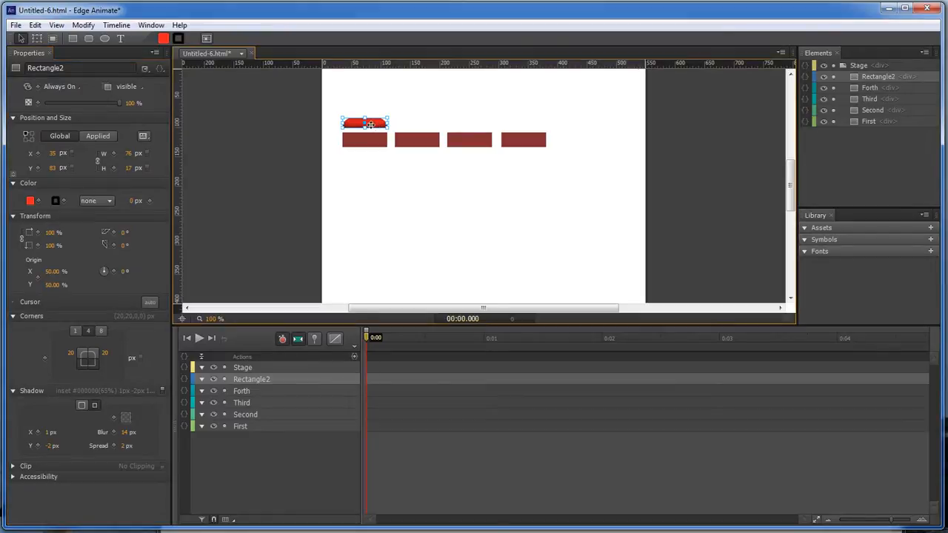
pyautogui.moveTo(371, 124); pyautogui.dragTo(371, 130)
pyautogui.click(394, 168)
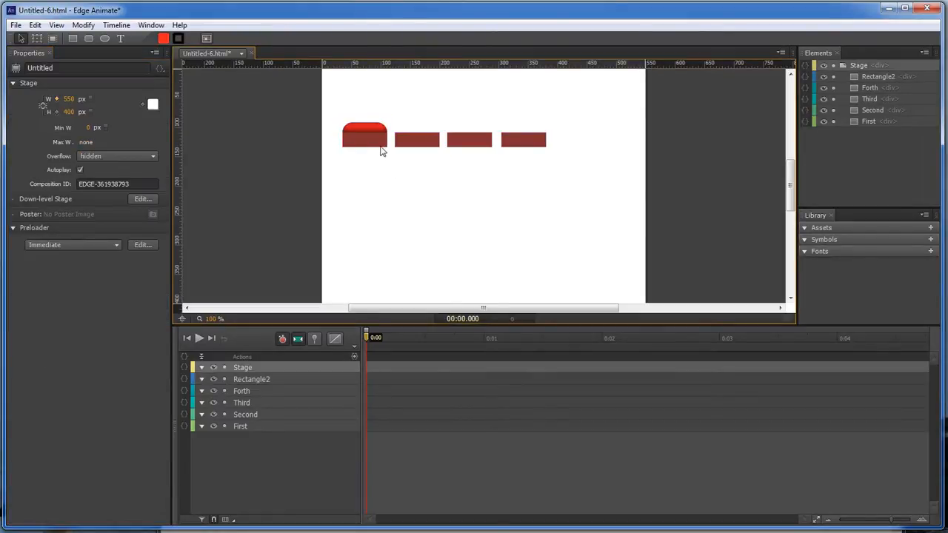
# - Insert a timeline trigger at 0 ms with the code sym.stop("Chosen");
pyautogui.click(365, 340)
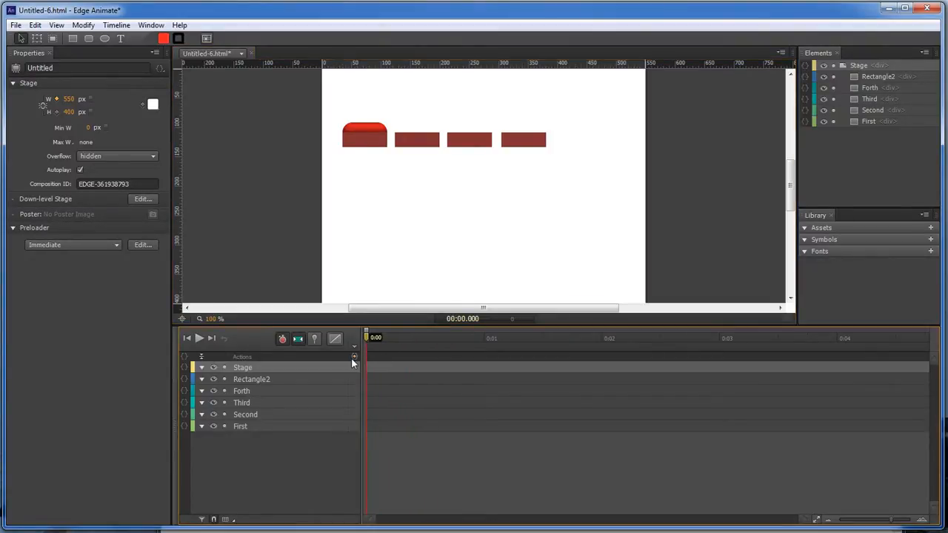
pyautogui.click(354, 357)
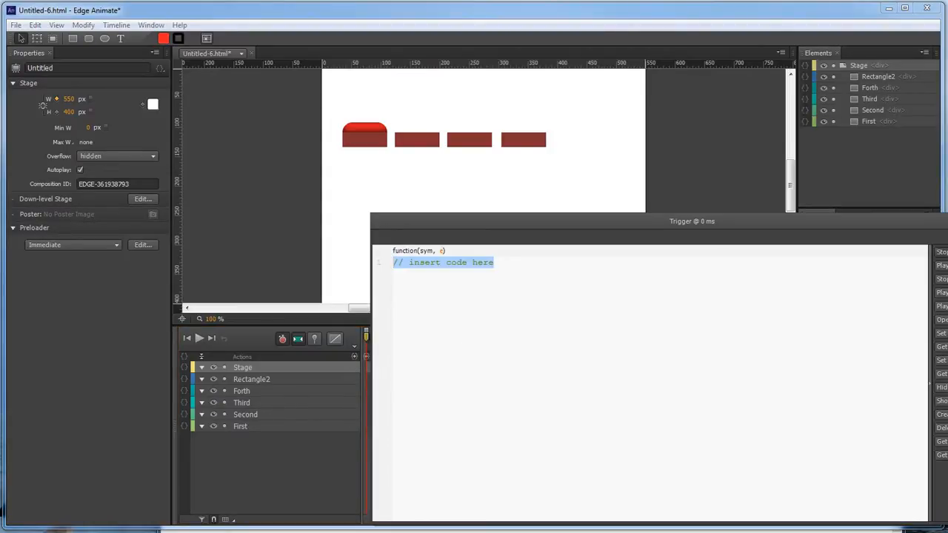
pyautogui.click(941, 252)
pyautogui.write('"')
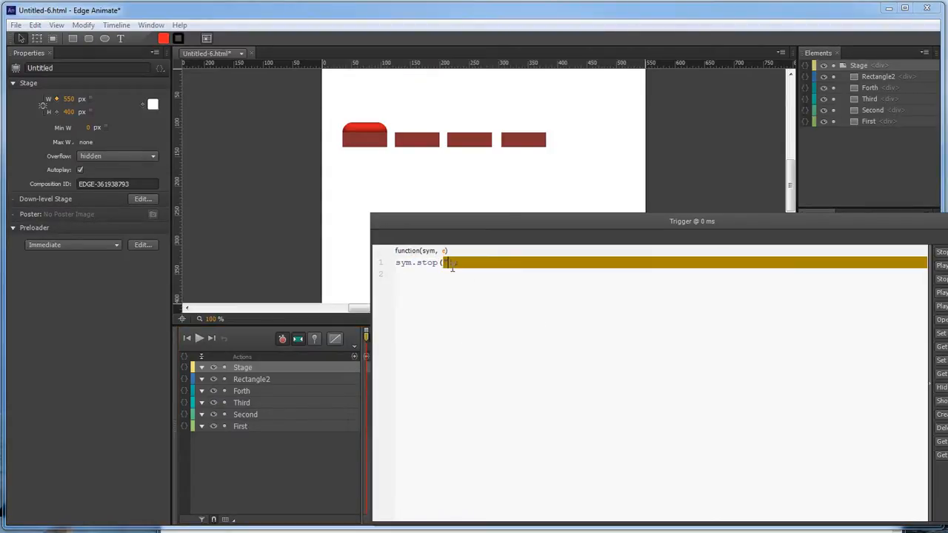
pyautogui.write('Chosen"')
pyautogui.press('Return')
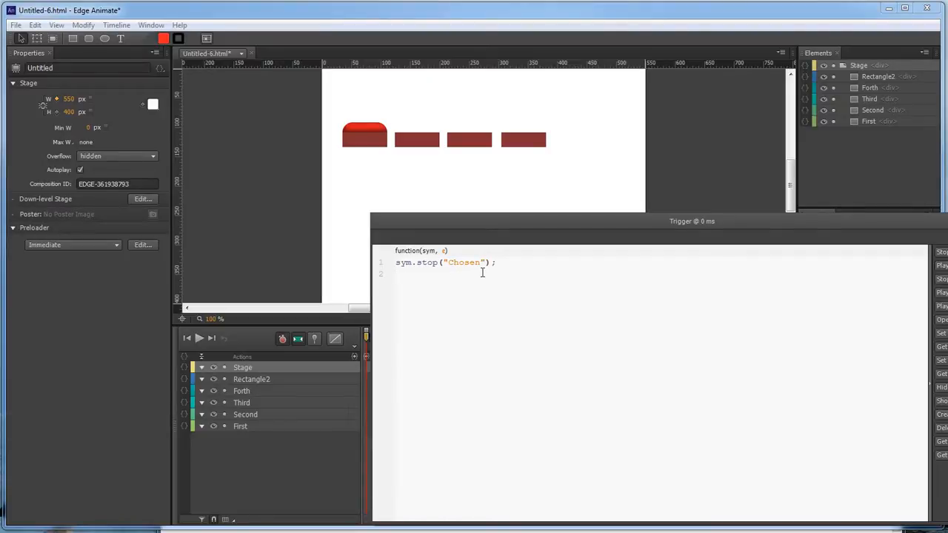
# - Copy the word Chosen from the trigger code, close the code editor, and rename Rectangle2 with it
pyautogui.click(482, 265)
pyautogui.moveTo(482, 263); pyautogui.dragTo(451, 264)
pyautogui.hotkey('ctrl', 'c')
pyautogui.click(947, 222)
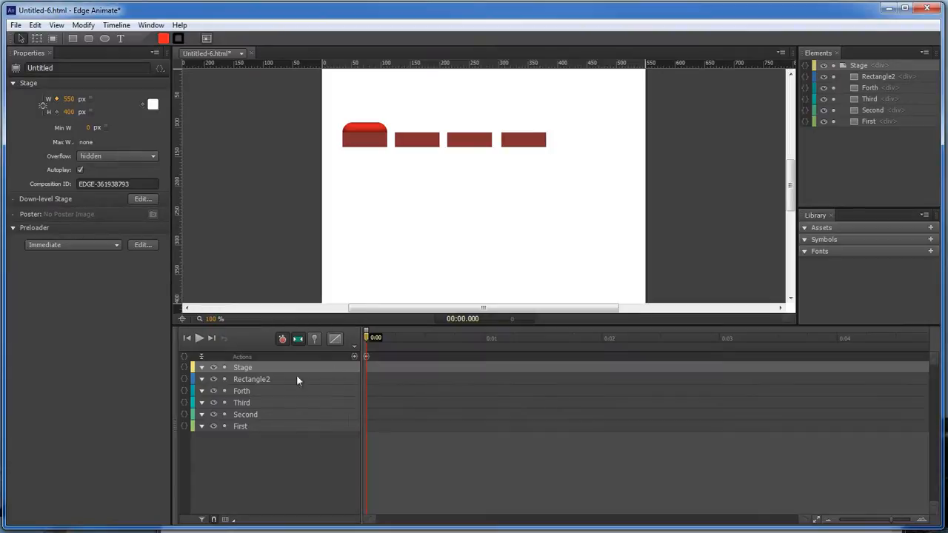
pyautogui.doubleClick(253, 380)
pyautogui.hotkey('ctrl', 'v')
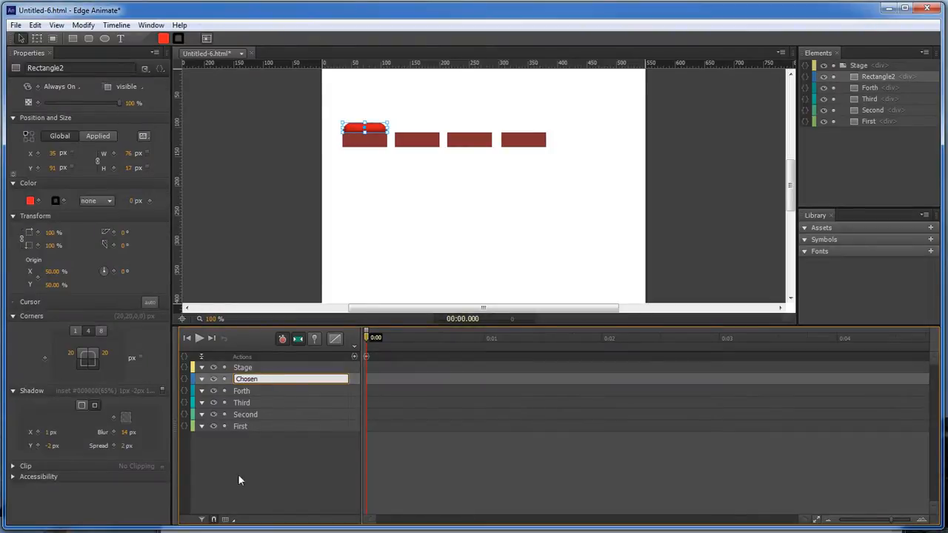
pyautogui.click(279, 447)
# - Animate Chosen's opacity from 0% at 0:00.250 to 100% at 0:00.500 on the timeline
pyautogui.click(248, 379)
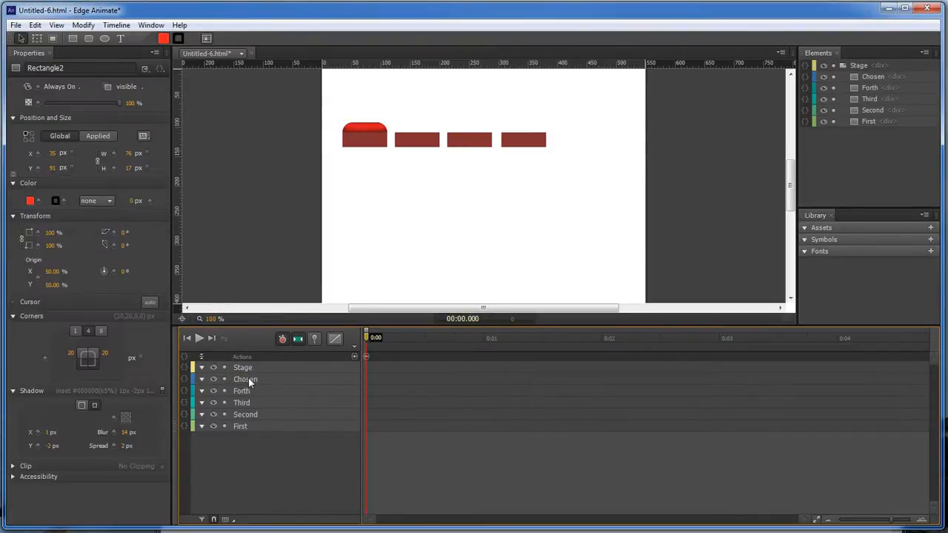
pyautogui.moveTo(366, 337); pyautogui.dragTo(394, 339)
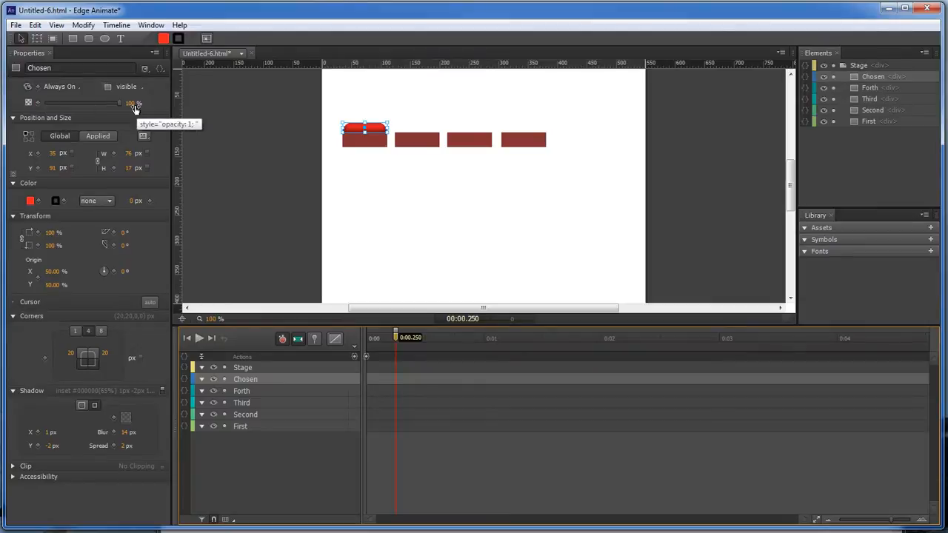
pyautogui.moveTo(120, 103); pyautogui.dragTo(38, 102)
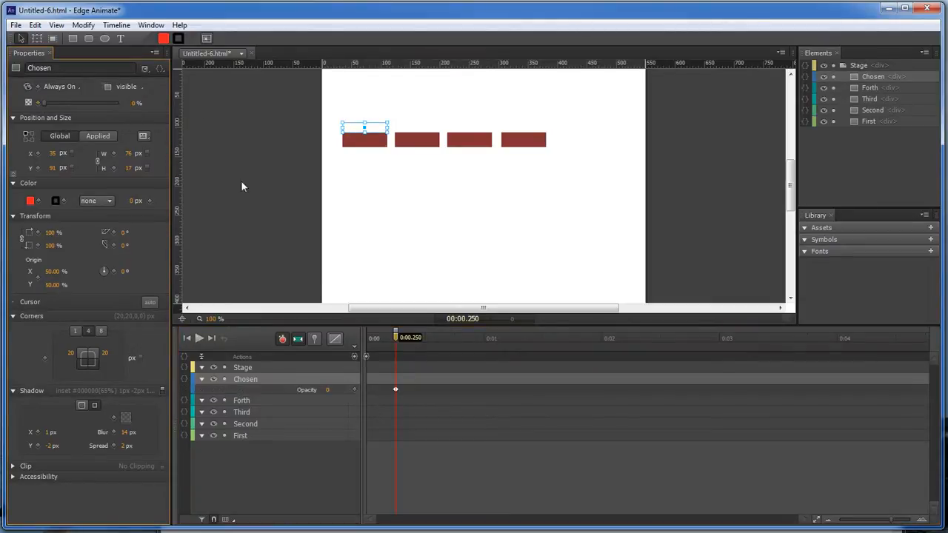
pyautogui.moveTo(395, 338); pyautogui.dragTo(425, 337)
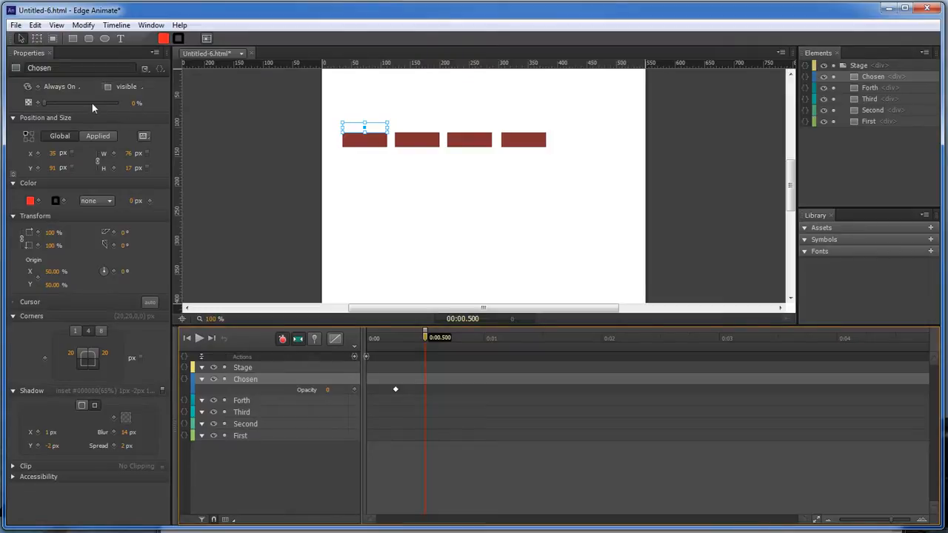
pyautogui.click(117, 101)
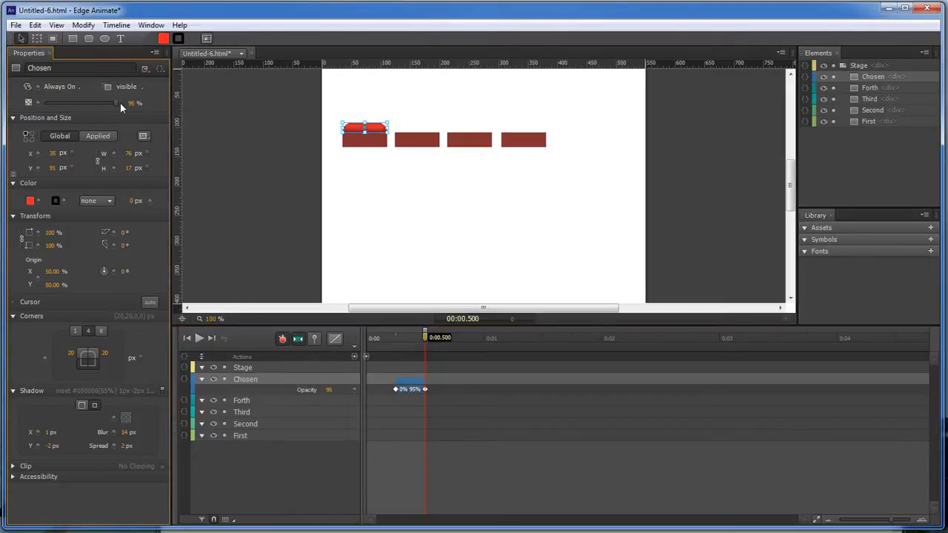
pyautogui.moveTo(122, 102); pyautogui.dragTo(131, 101)
# - Add a timeline label named FirstPoint at 0:00.250
pyautogui.moveTo(424, 343); pyautogui.dragTo(396, 340)
pyautogui.click(450, 470)
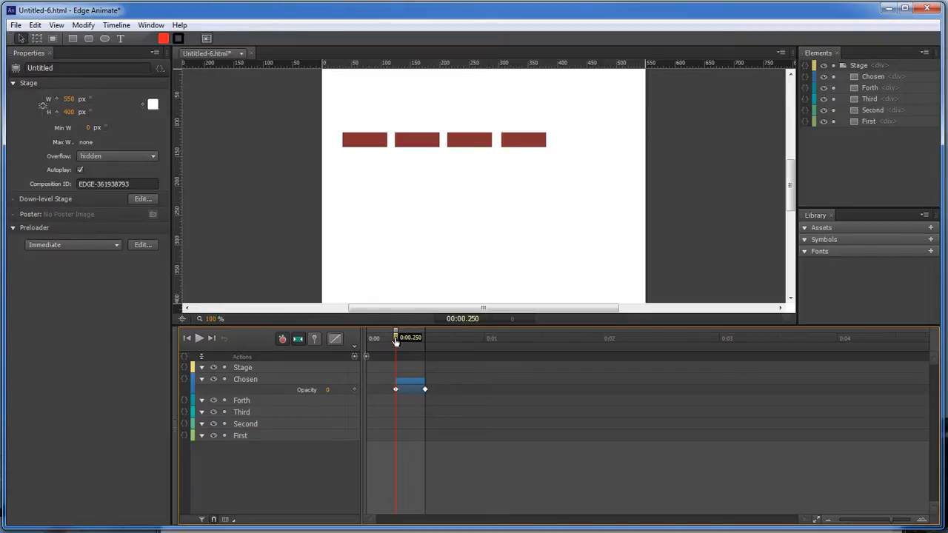
pyautogui.hotkey('ctrl', 'l')
pyautogui.write('FirstPoint')
pyautogui.press('Return')
# - Add a timeline label named FPExt at 0:00.630
pyautogui.moveTo(399, 340); pyautogui.dragTo(441, 338)
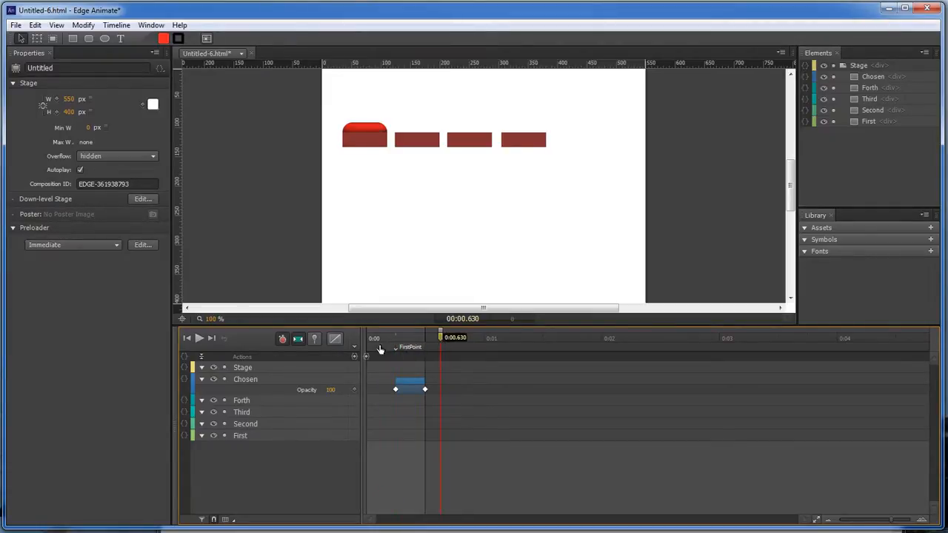
pyautogui.hotkey('ctrl', 'l')
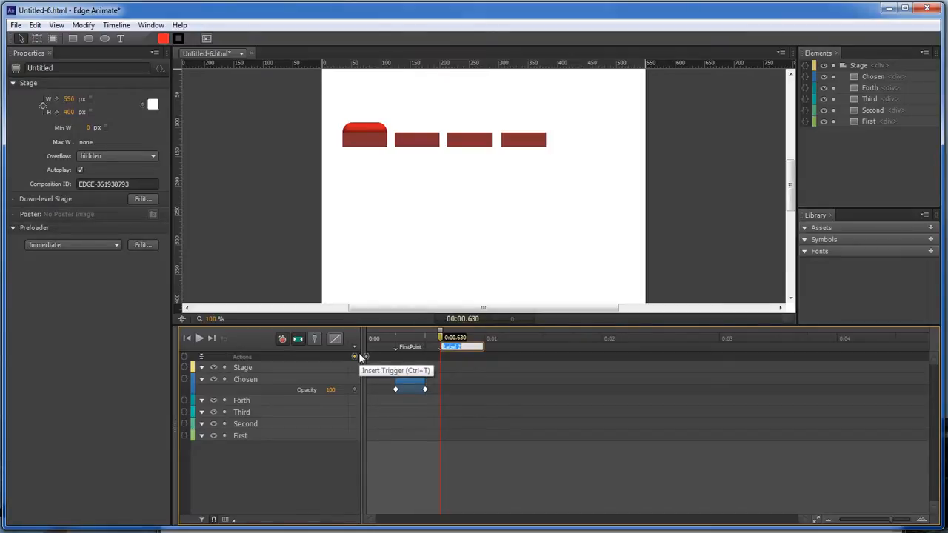
pyautogui.write('FPExt')
pyautogui.press('Return')
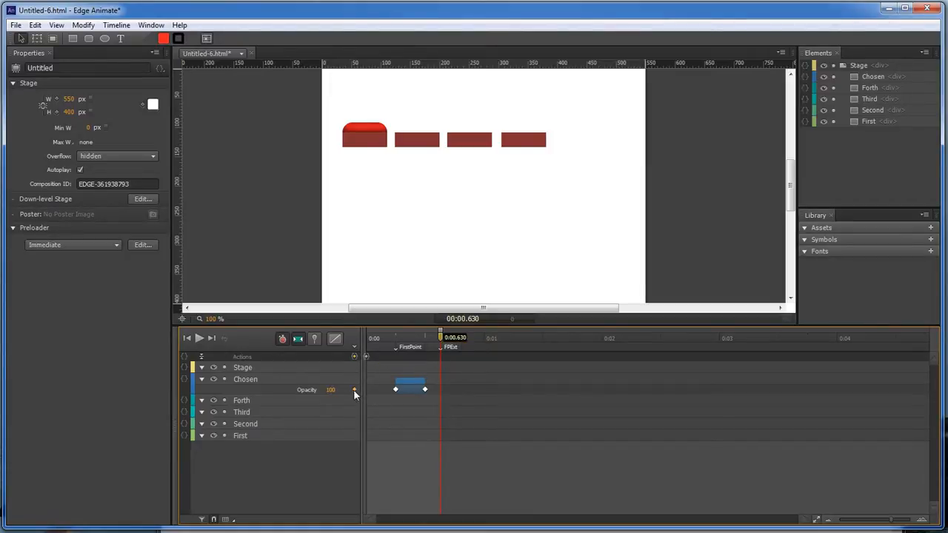
# - Add opacity keyframes holding Chosen at 100% at 0:00.630 and 0:00.810
pyautogui.click(354, 390)
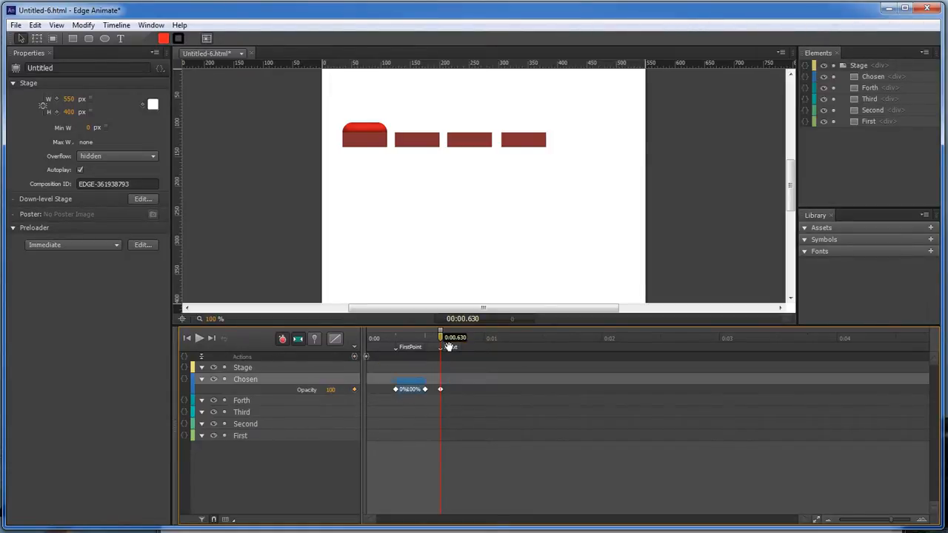
pyautogui.moveTo(442, 338); pyautogui.dragTo(464, 339)
pyautogui.click(354, 390)
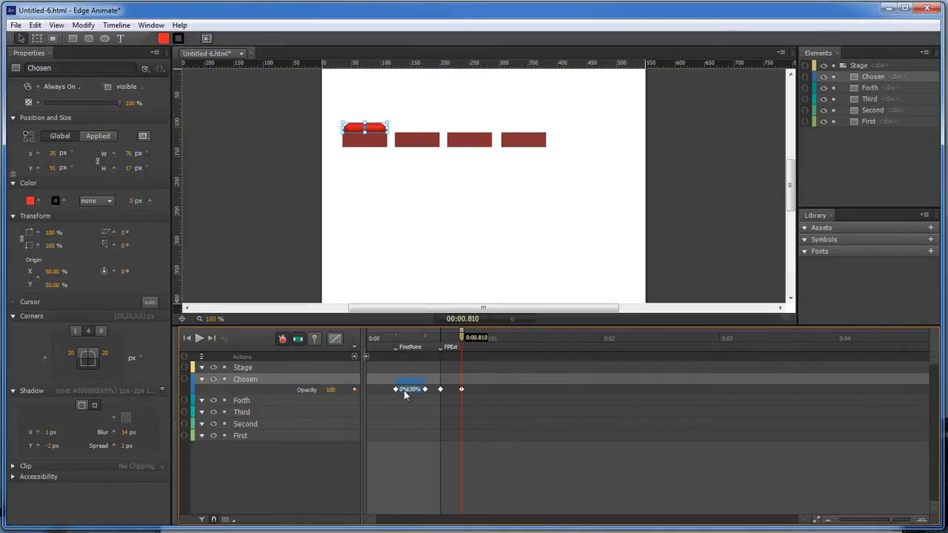
# - Add a timeline label named FirstOut at 0:01.000
pyautogui.moveTo(461, 342); pyautogui.dragTo(484, 338)
pyautogui.hotkey('ctrl', 'l')
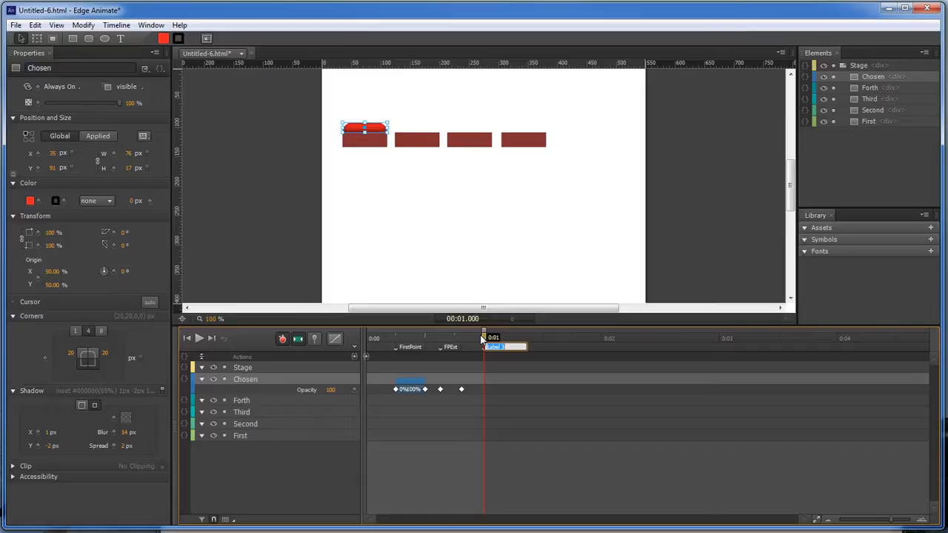
pyautogui.write('Firstou')
pyautogui.press('BackSpace')
pyautogui.write('Out')
pyautogui.press('Return')
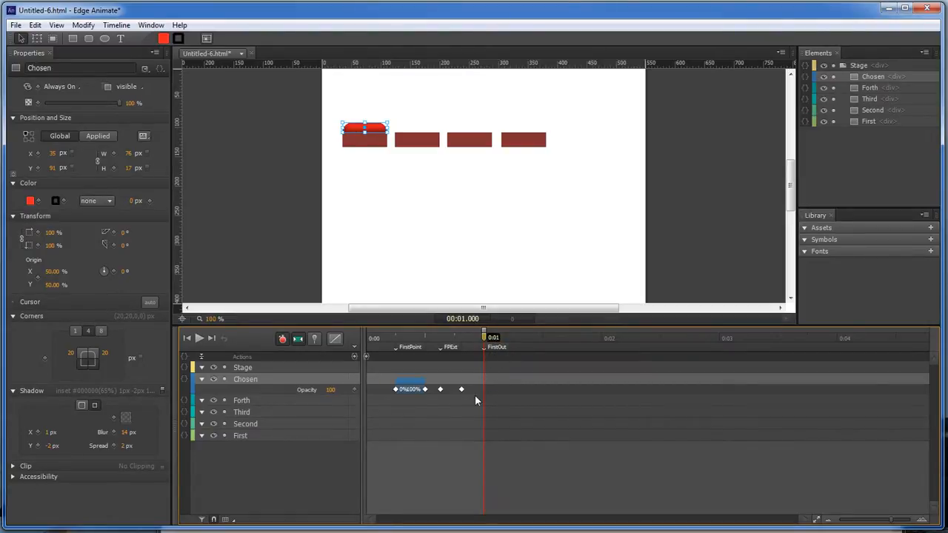
# - Fade Chosen out with opacity keyframes from 100% at 0:01.000 to 0% at 0:01.205
pyautogui.click(354, 390)
pyautogui.moveTo(484, 344); pyautogui.dragTo(508, 339)
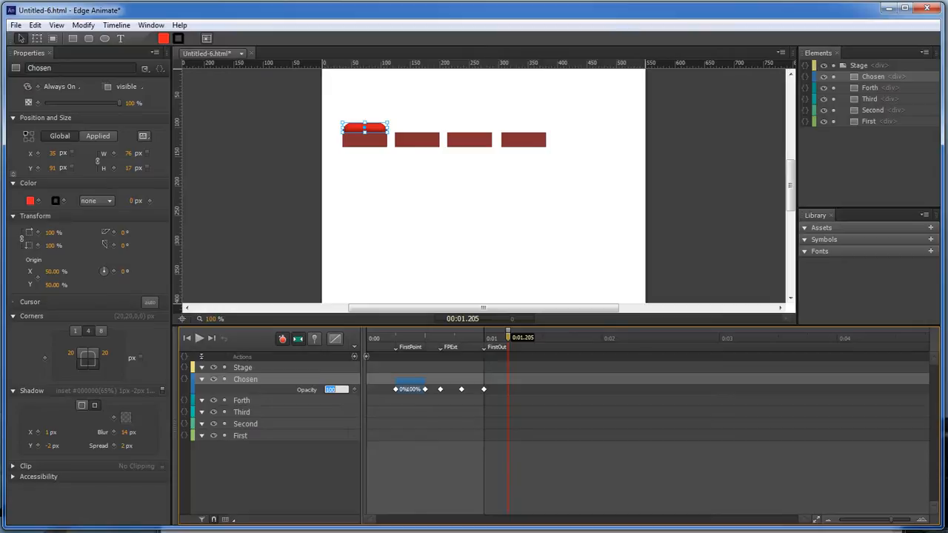
pyautogui.write('0')
pyautogui.press('Return')
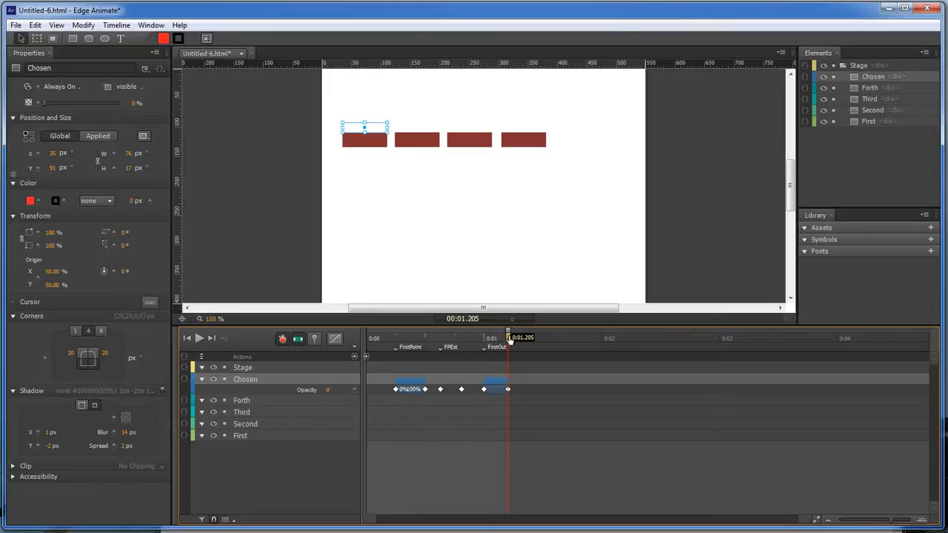
pyautogui.moveTo(508, 338); pyautogui.dragTo(427, 341)
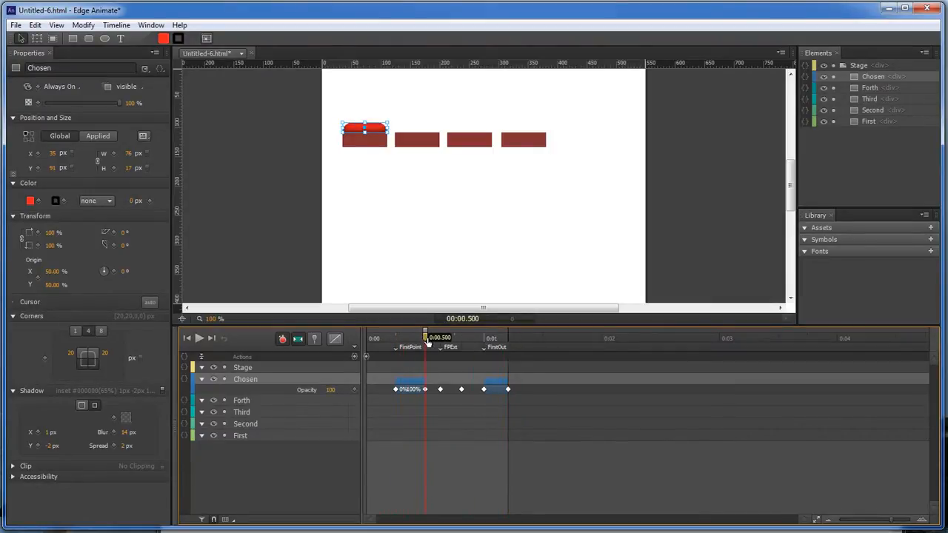
pyautogui.click(245, 380)
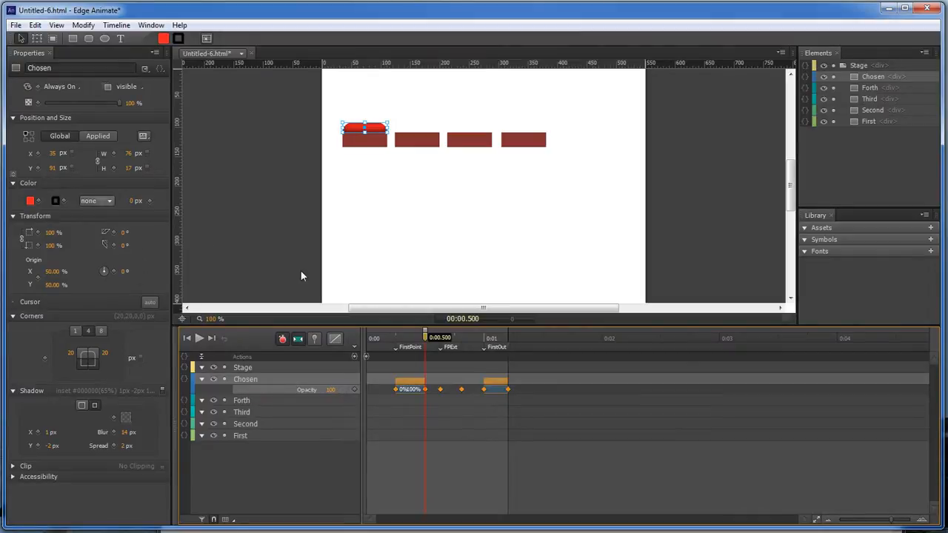
pyautogui.click(38, 169)
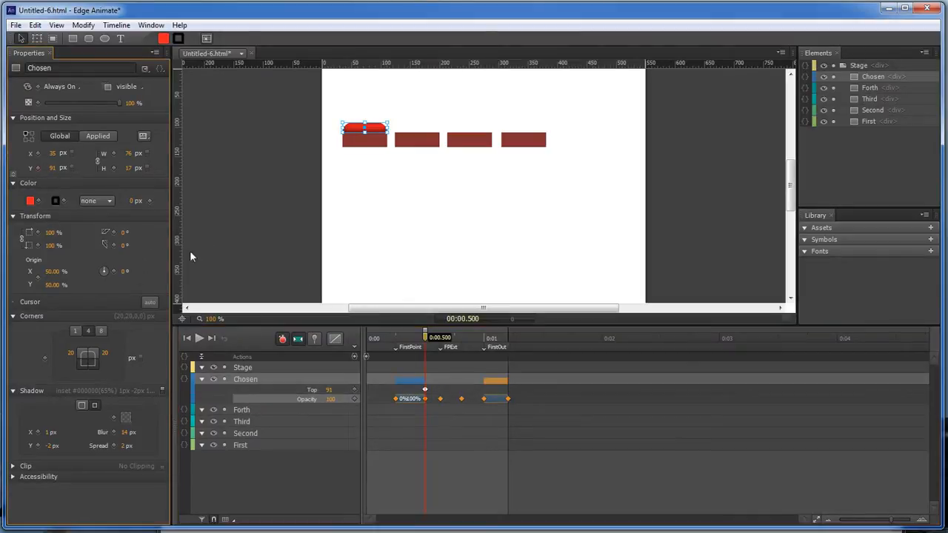
pyautogui.click(326, 390)
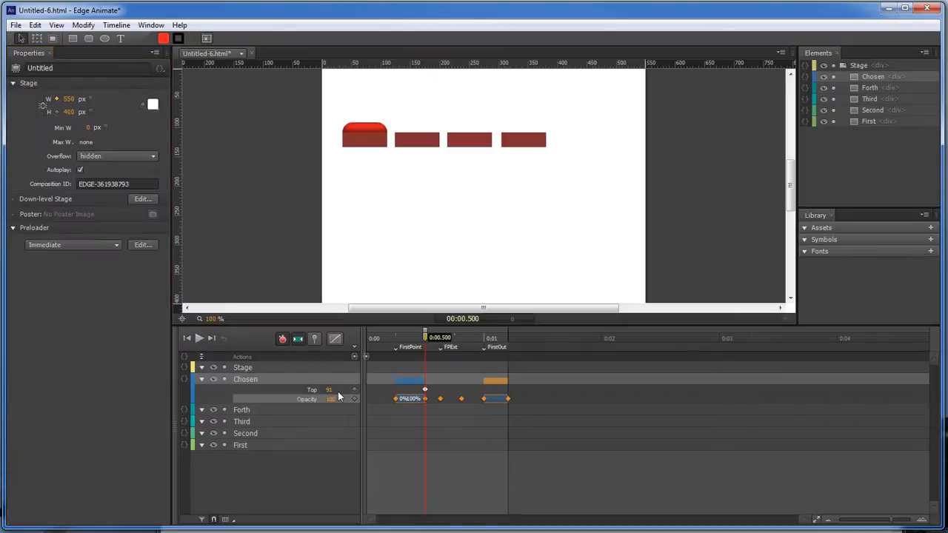
pyautogui.click(328, 391)
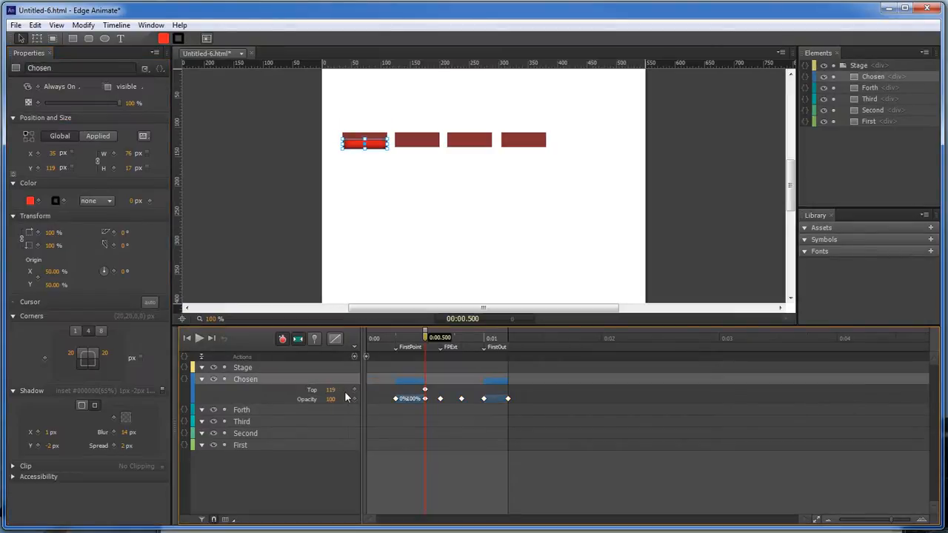
pyautogui.hotkey('ctrl', 'z')
pyautogui.hotkey('ctrl', 'z')
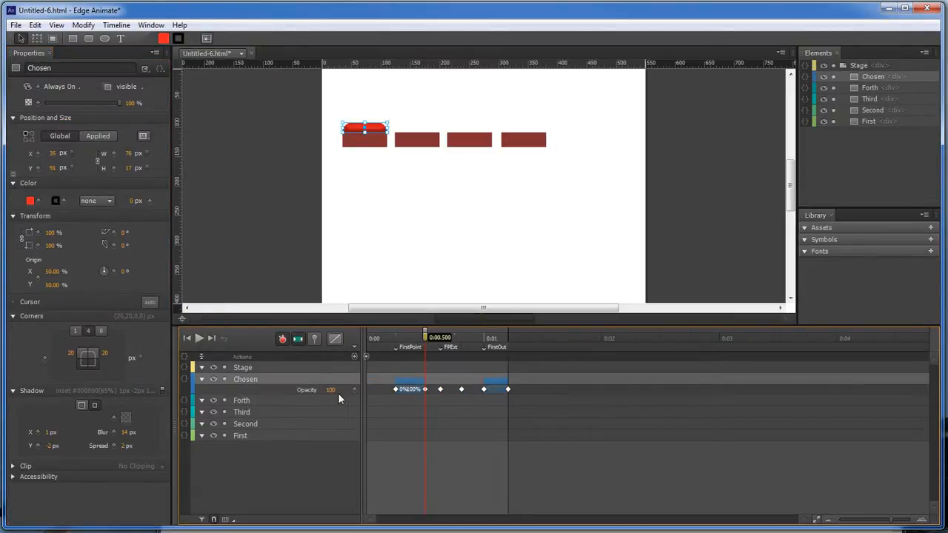
# - Add X position keyframes holding Chosen at 35 px at 0:00.500 and 0:00.250
pyautogui.click(39, 154)
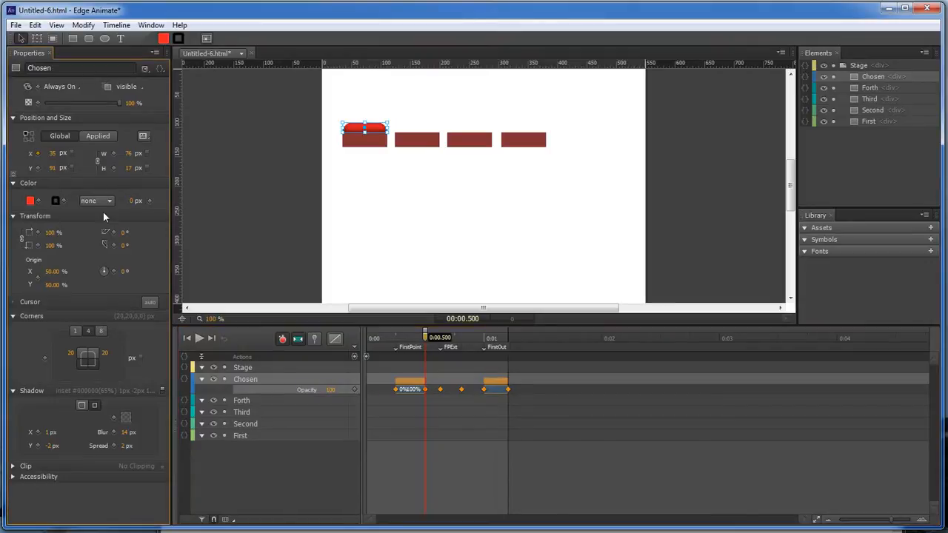
pyautogui.click(426, 390)
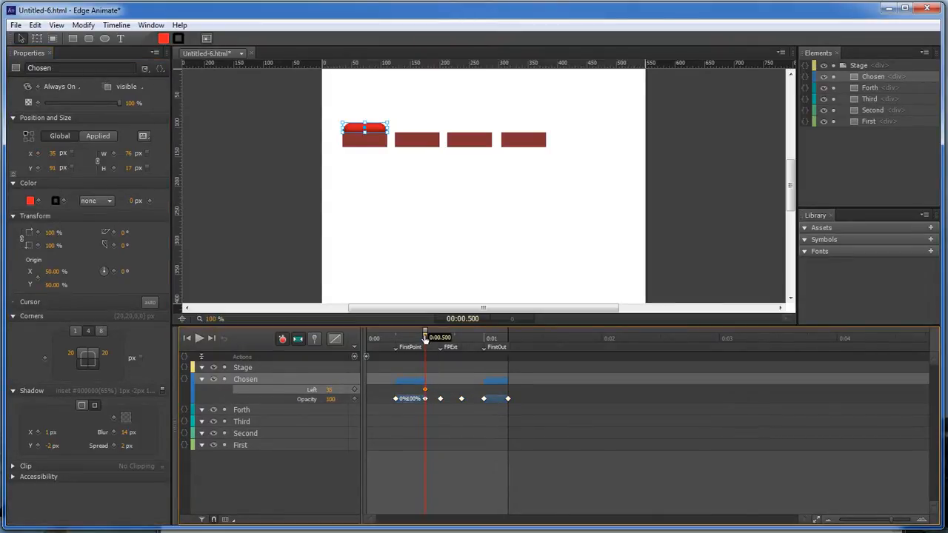
pyautogui.moveTo(426, 337); pyautogui.dragTo(396, 339)
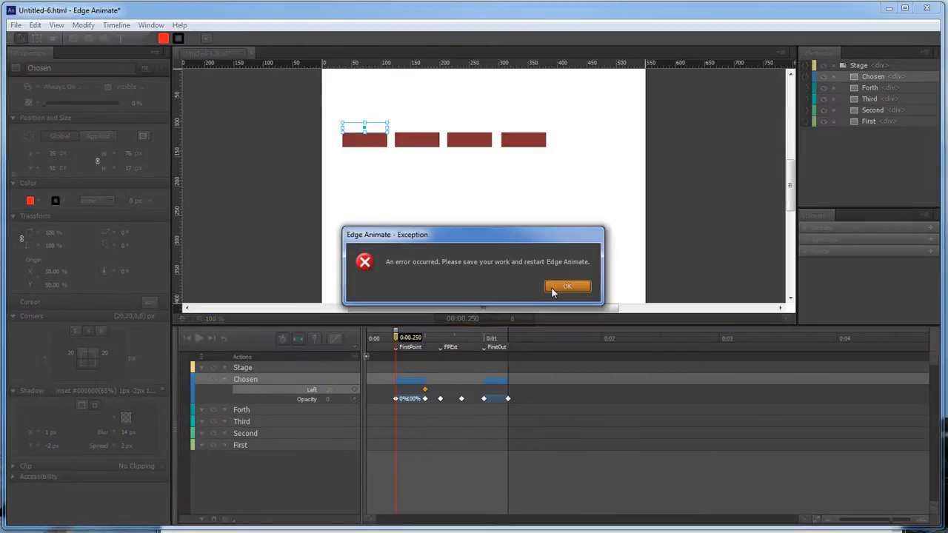
pyautogui.click(552, 287)
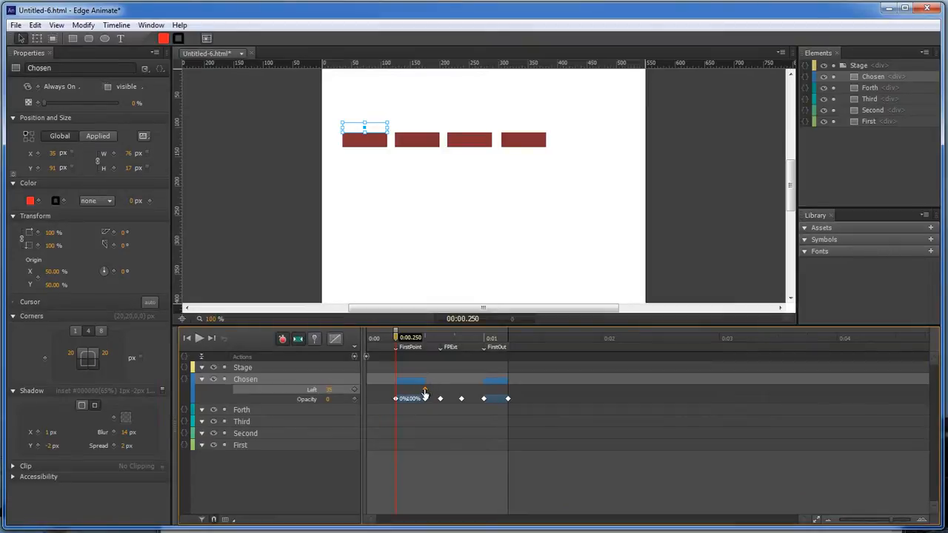
pyautogui.click(355, 389)
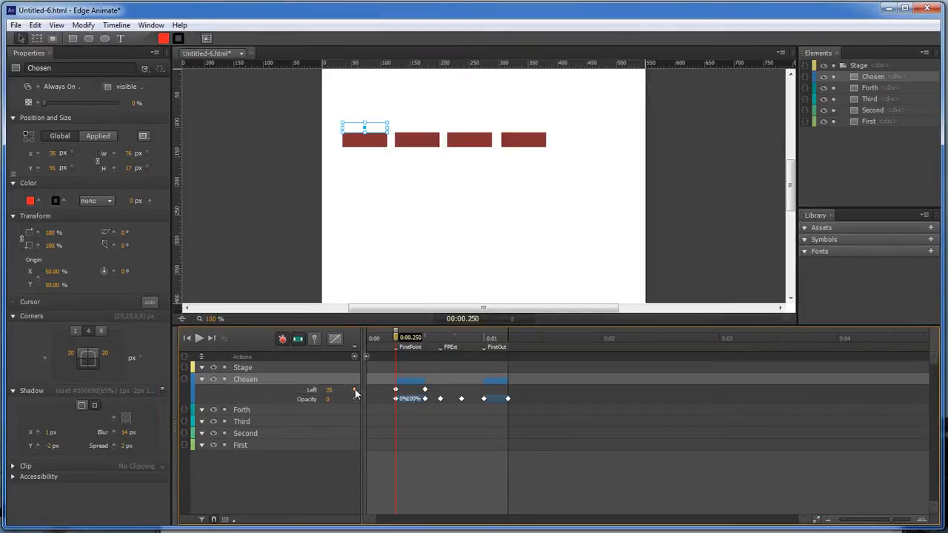
# - Preview Chosen's fades by scrubbing the timeline between 0:00.250 and 0:01.500
pyautogui.click(424, 339)
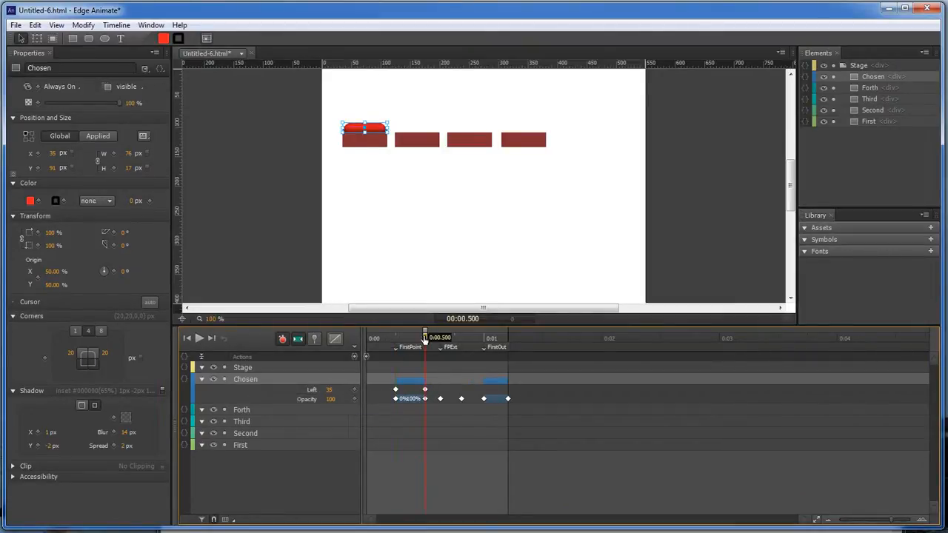
pyautogui.moveTo(393, 340); pyautogui.dragTo(425, 339)
pyautogui.moveTo(429, 338)
pyautogui.mouseDown()
pyautogui.moveTo(404, 340)
pyautogui.moveTo(426, 339)
pyautogui.mouseUp()
pyautogui.moveTo(426, 339); pyautogui.dragTo(542, 338)
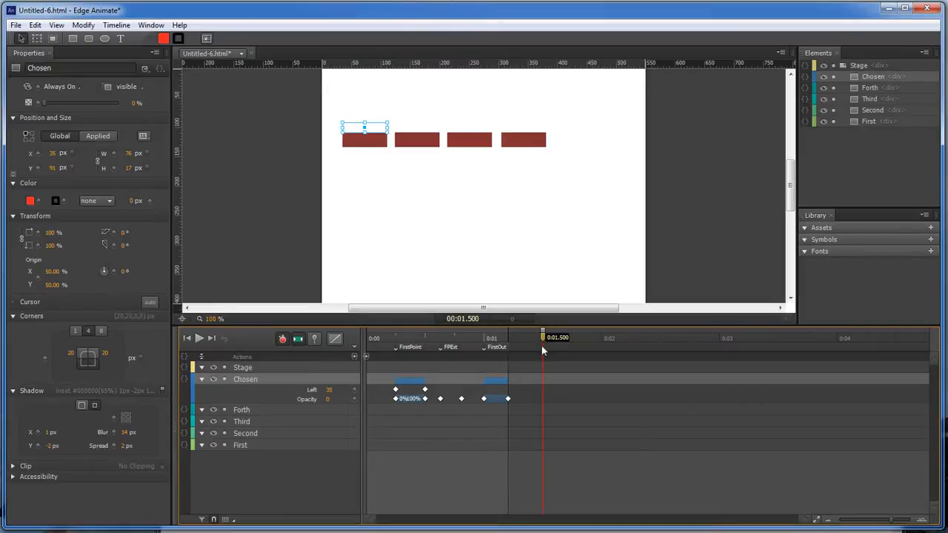
pyautogui.moveTo(543, 339); pyautogui.dragTo(397, 339)
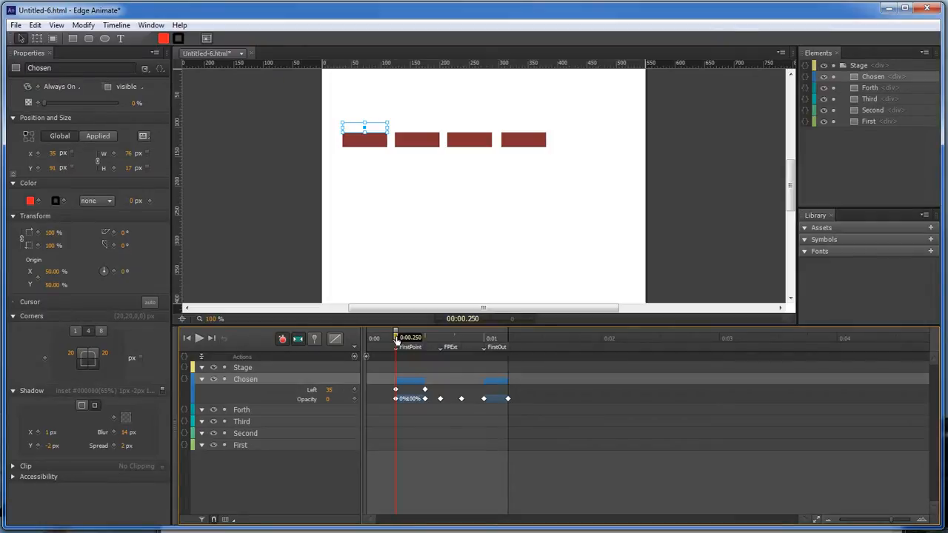
pyautogui.moveTo(397, 339); pyautogui.dragTo(425, 339)
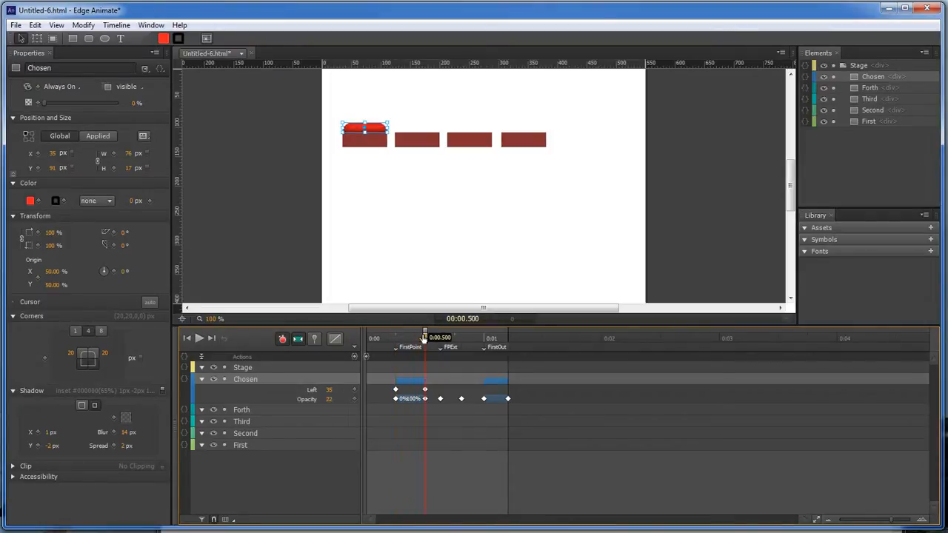
# - Give the First element a mouseover action with the code sym.play("FirstPoint");
pyautogui.click(243, 446)
pyautogui.click(186, 445)
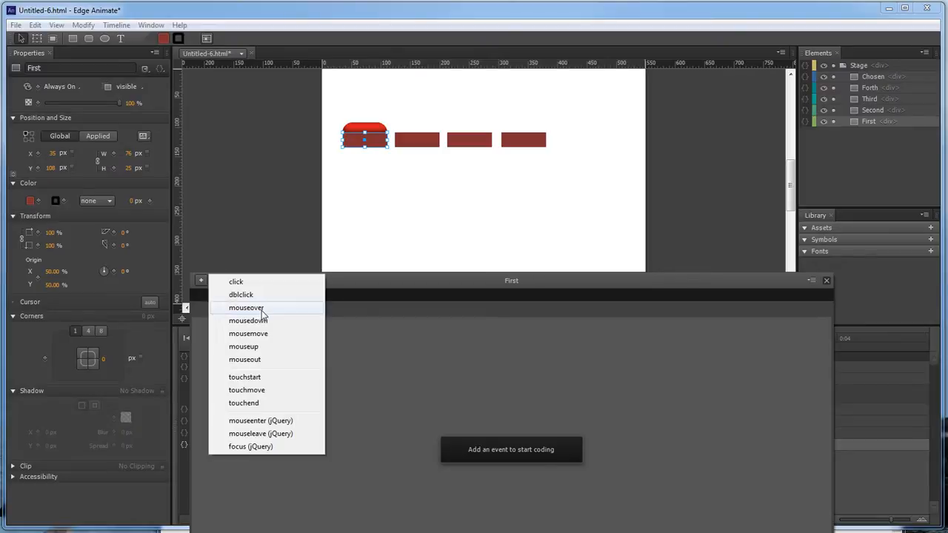
pyautogui.click(246, 308)
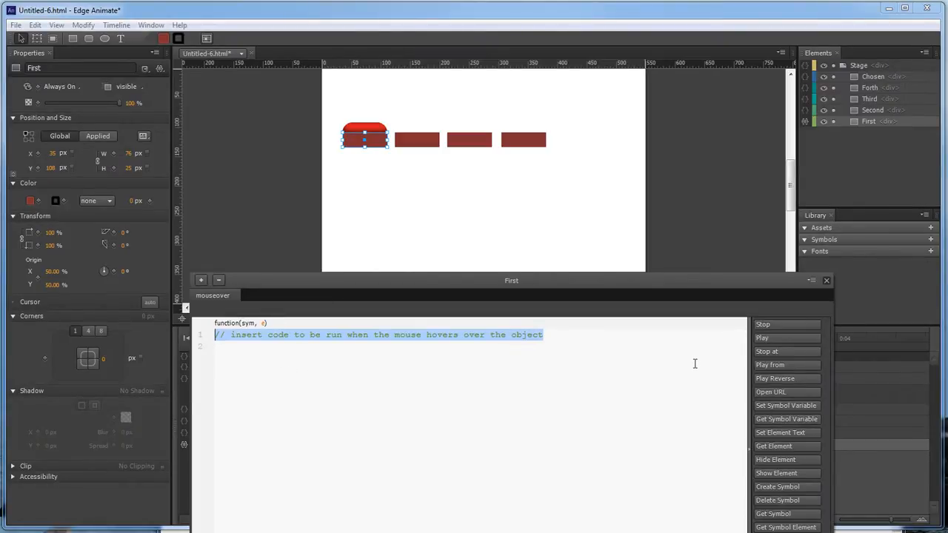
pyautogui.click(785, 324)
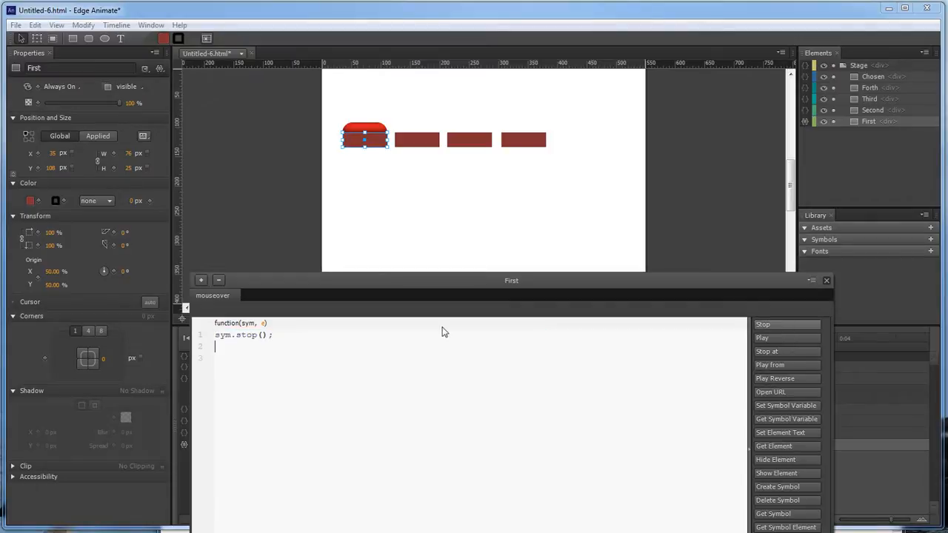
pyautogui.click(198, 340)
pyautogui.click(257, 339)
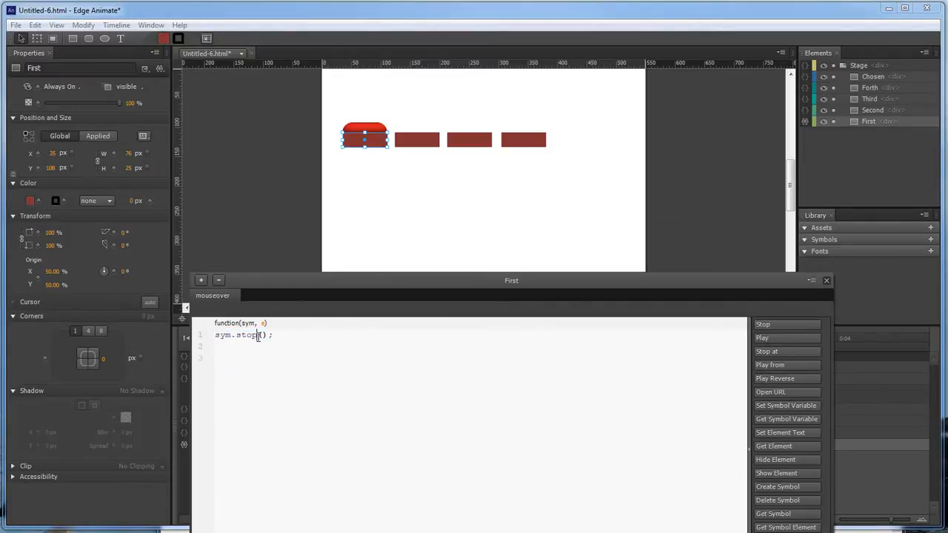
pyautogui.moveTo(257, 336); pyautogui.dragTo(238, 335)
pyautogui.write('play("First')
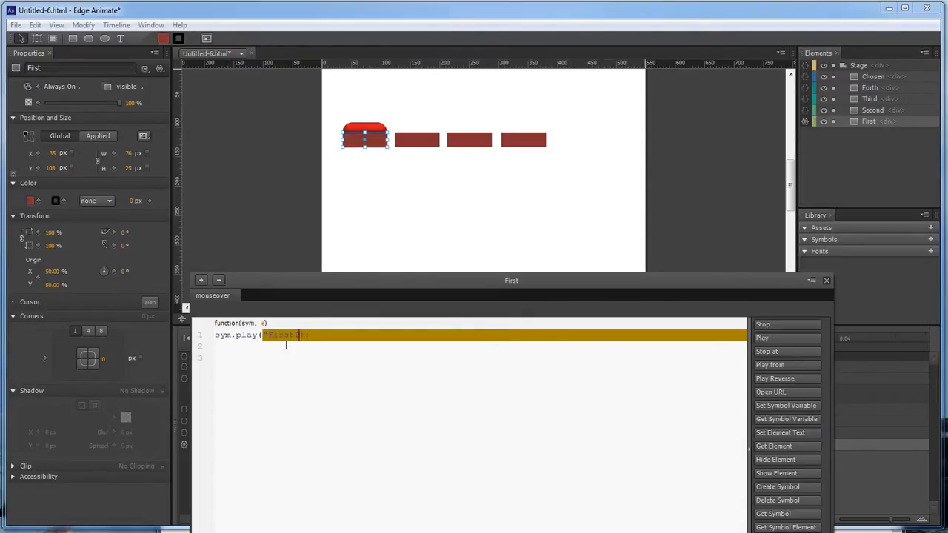
pyautogui.write('Point"')
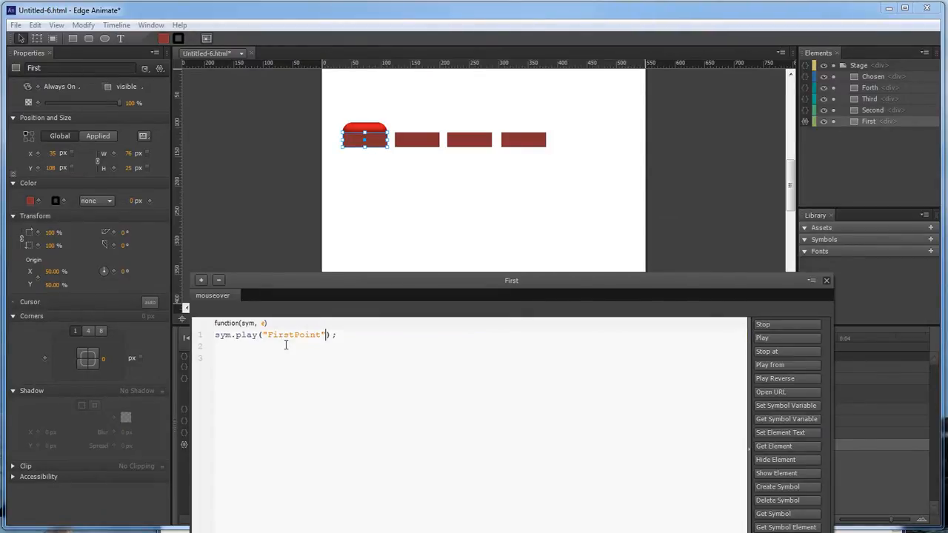
# - Give the First element a mouseout action with the code sym.play("FirstOut");
pyautogui.click(197, 281)
pyautogui.click(246, 363)
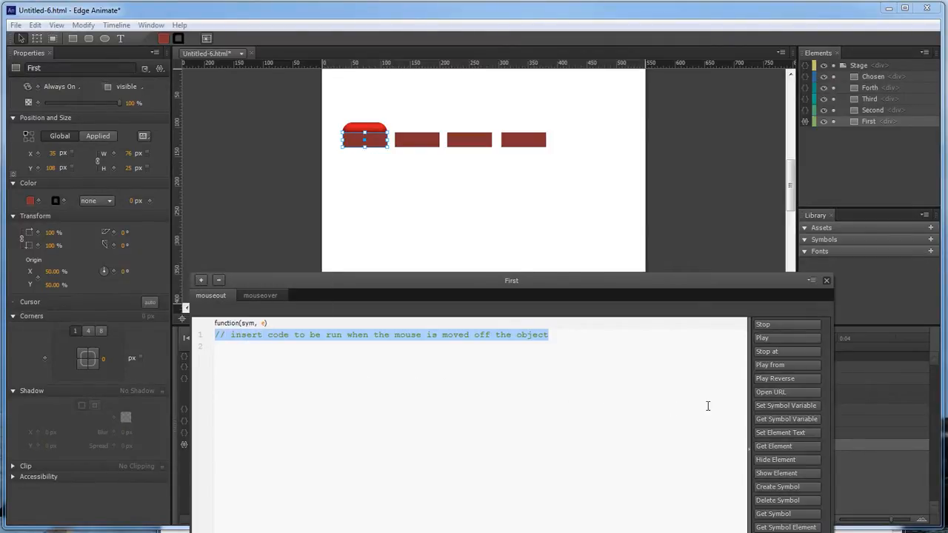
pyautogui.click(784, 338)
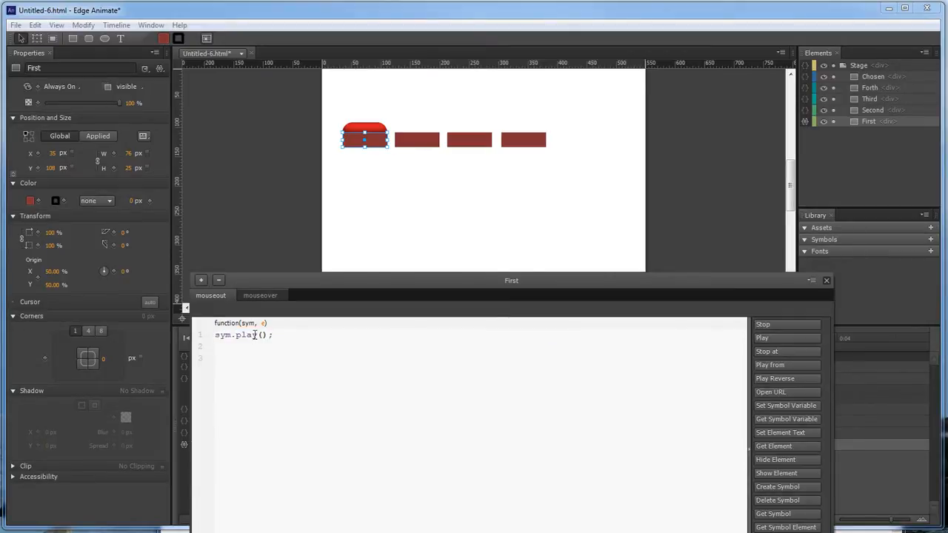
pyautogui.write('"')
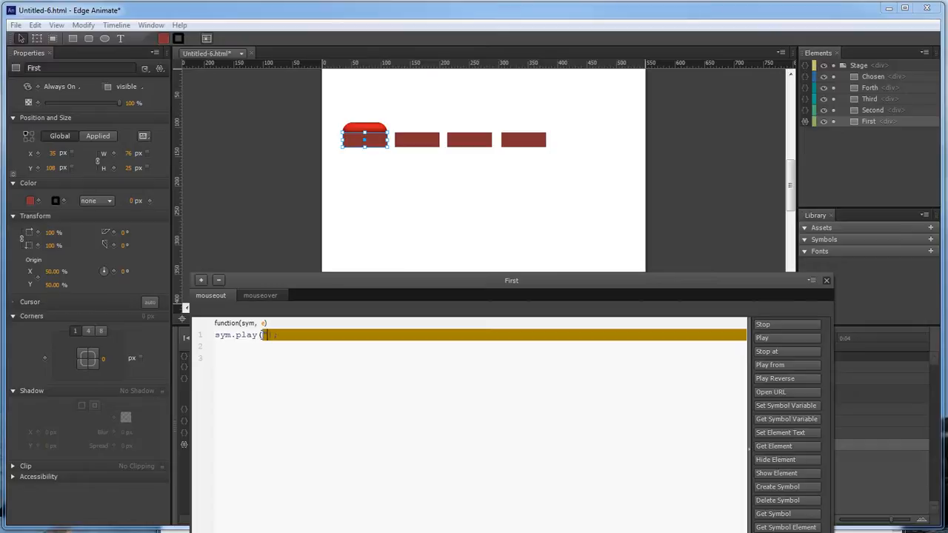
pyautogui.write('FirstOut"')
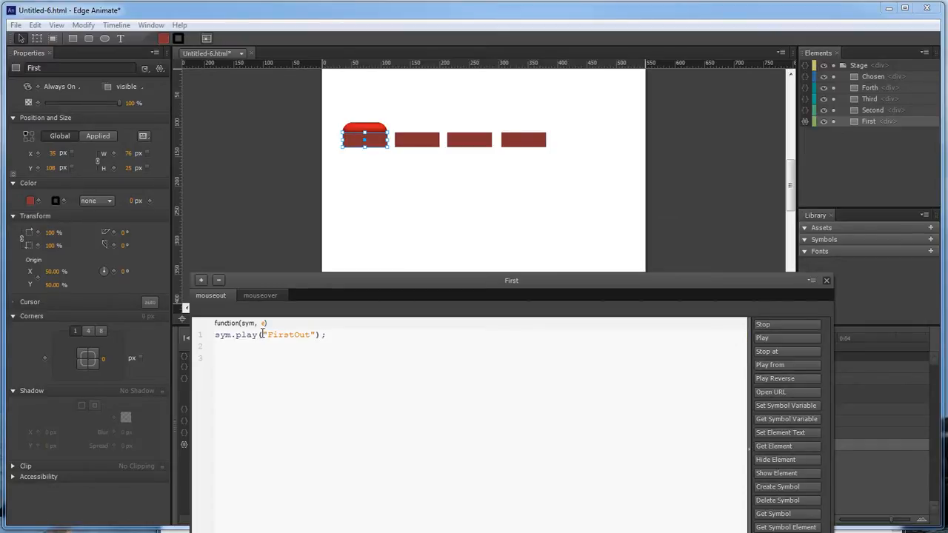
# - Compare First's mouseover and mouseout code with the labelled fades on the timeline, close the code editor and return the playhead to 0:00.500
pyautogui.click(258, 294)
pyautogui.moveTo(330, 282); pyautogui.dragTo(379, 416)
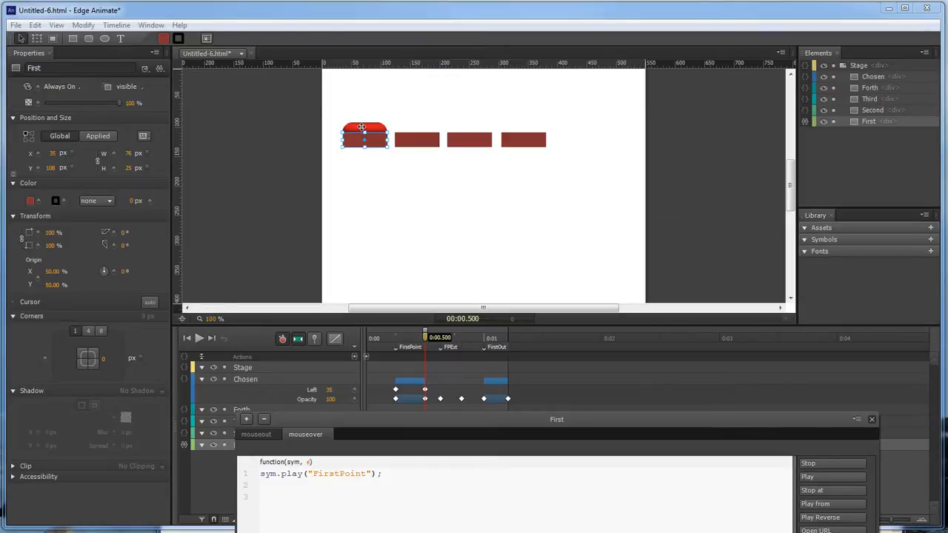
pyautogui.click(261, 434)
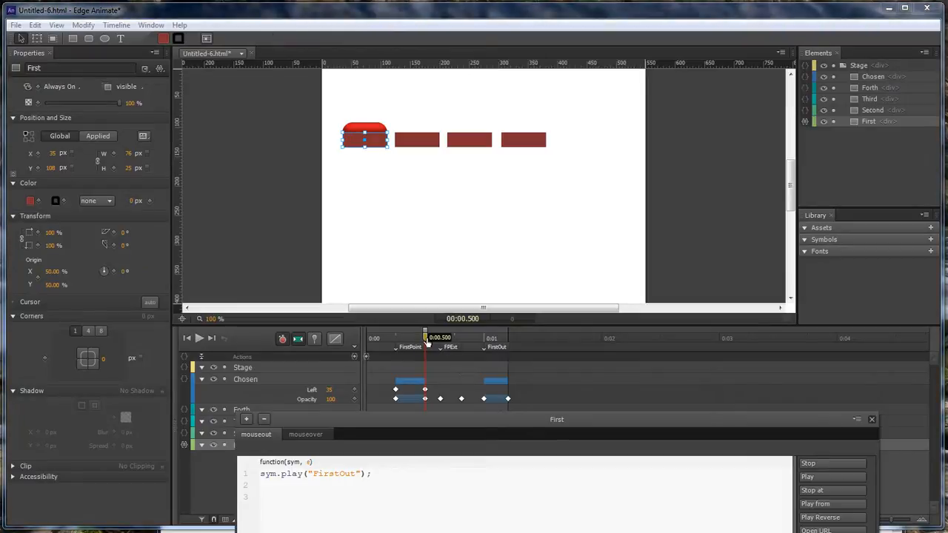
pyautogui.moveTo(428, 343); pyautogui.dragTo(485, 346)
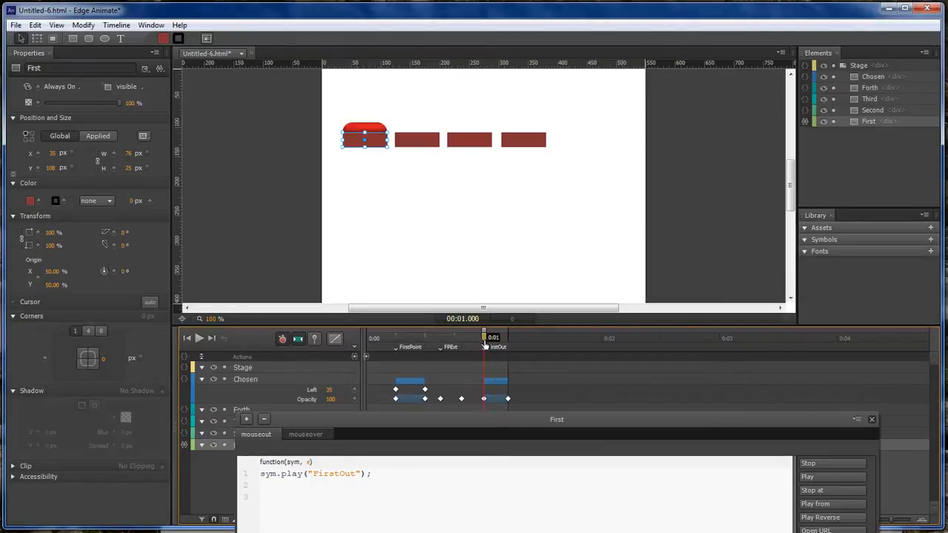
pyautogui.click(305, 434)
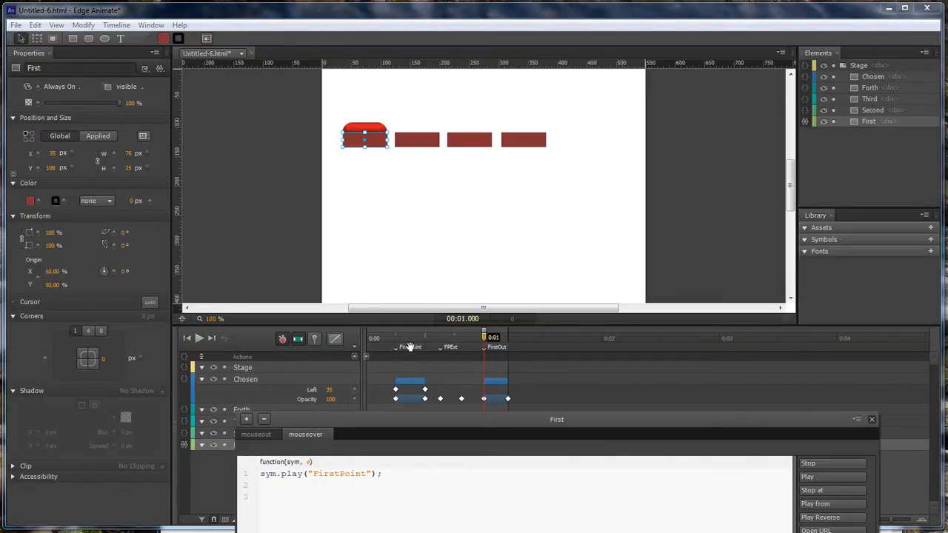
pyautogui.click(259, 434)
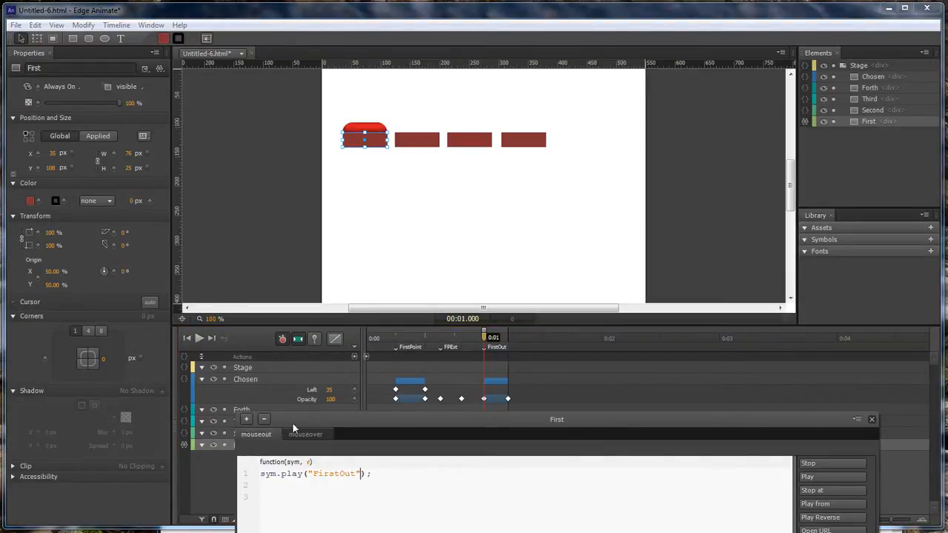
pyautogui.moveTo(485, 338); pyautogui.dragTo(508, 342)
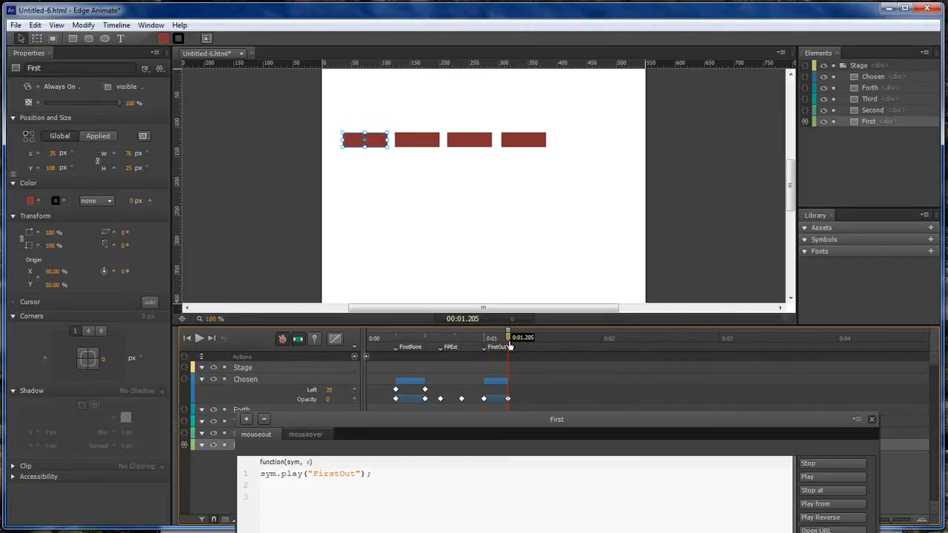
pyautogui.click(872, 420)
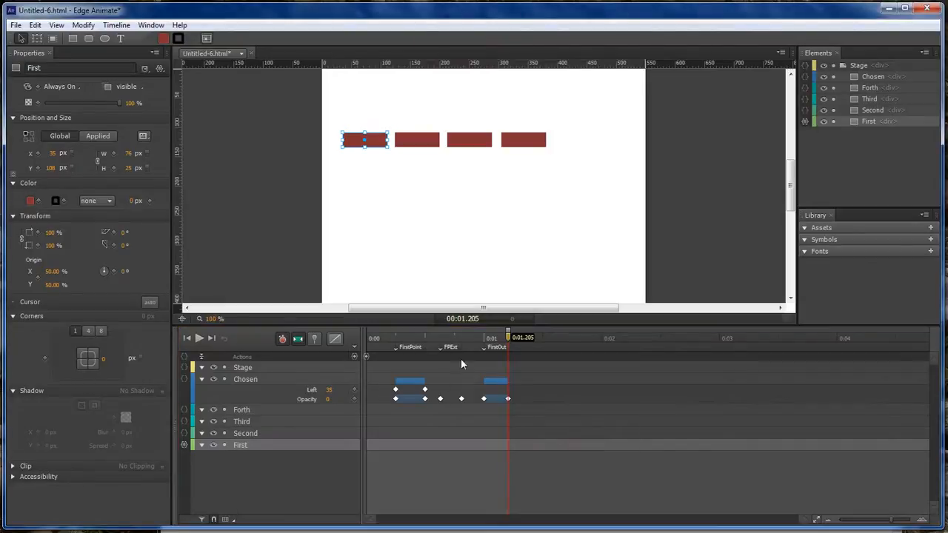
pyautogui.moveTo(508, 338); pyautogui.dragTo(425, 339)
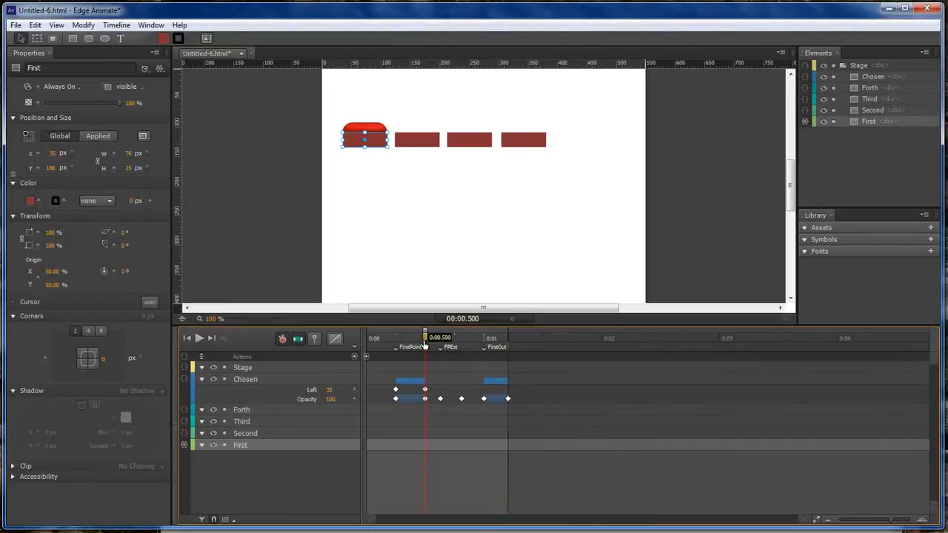
# - Add a timeline trigger at 0:00.500 with the Get Symbol Variable code var myVariable = sym.getVariable("FPExt");
pyautogui.click(354, 356)
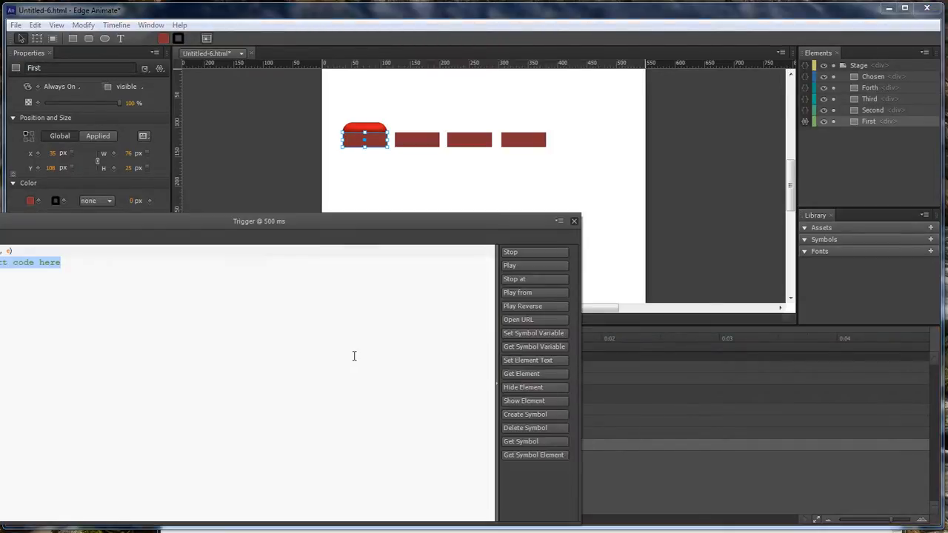
pyautogui.moveTo(421, 220); pyautogui.dragTo(666, 206)
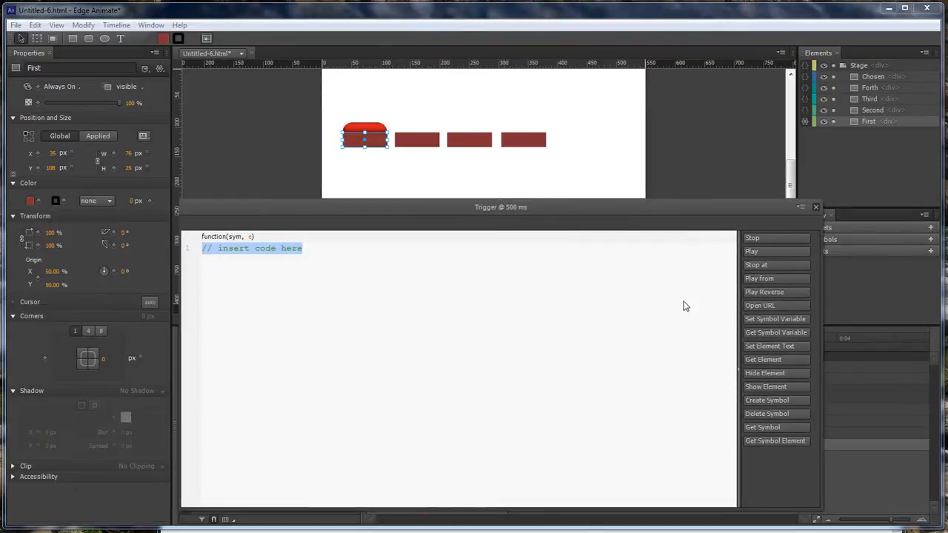
pyautogui.click(774, 333)
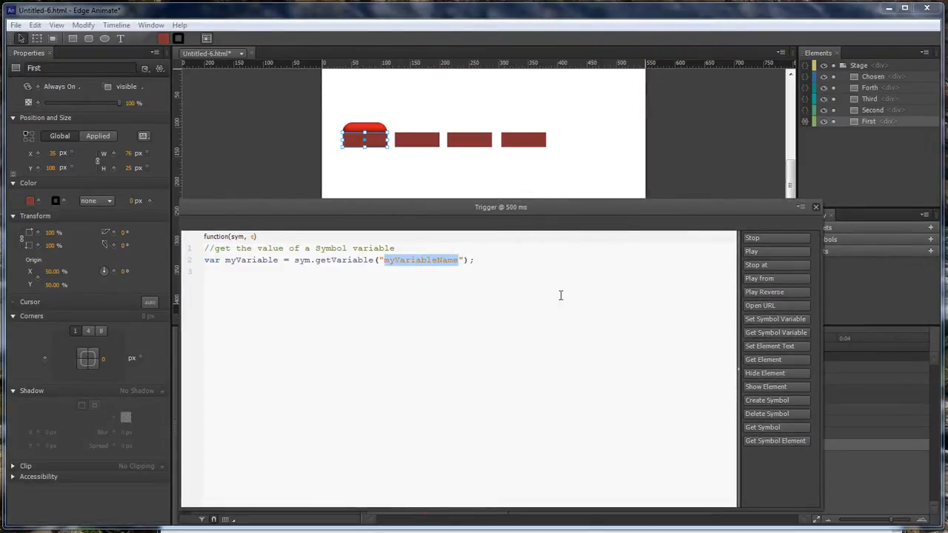
pyautogui.write('FPExt')
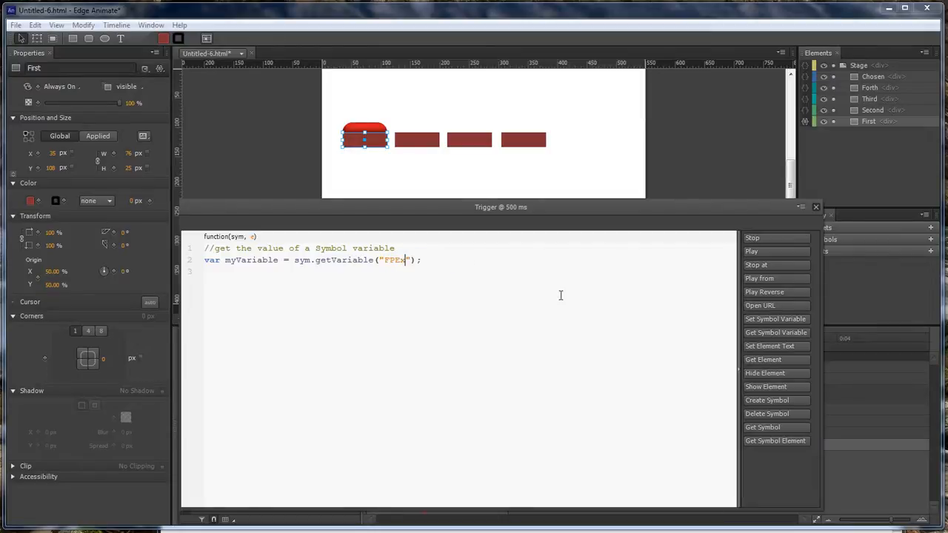
pyautogui.click(433, 261)
# - Add the line sym.stop("FPExt"); to the trigger at 0:00.500 and close the code editor
pyautogui.press('Return')
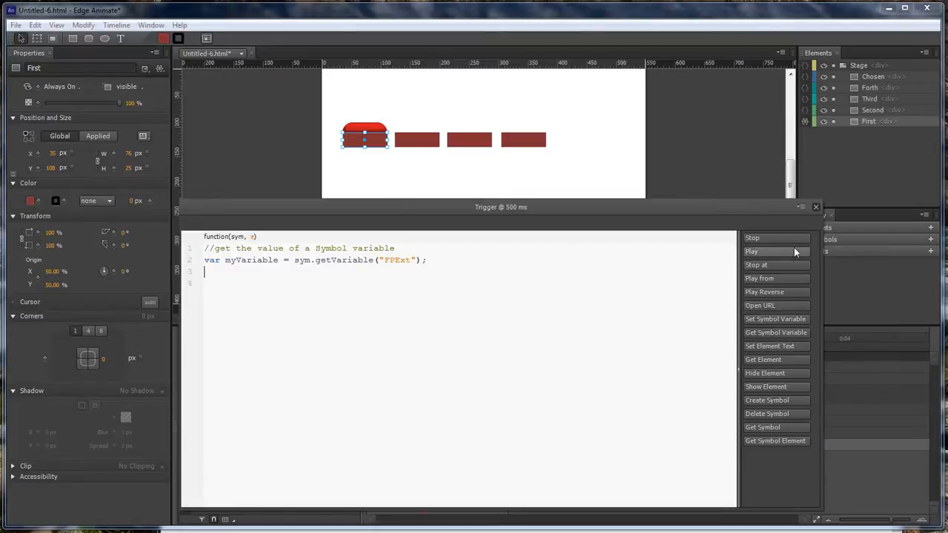
pyautogui.click(777, 237)
pyautogui.click(251, 272)
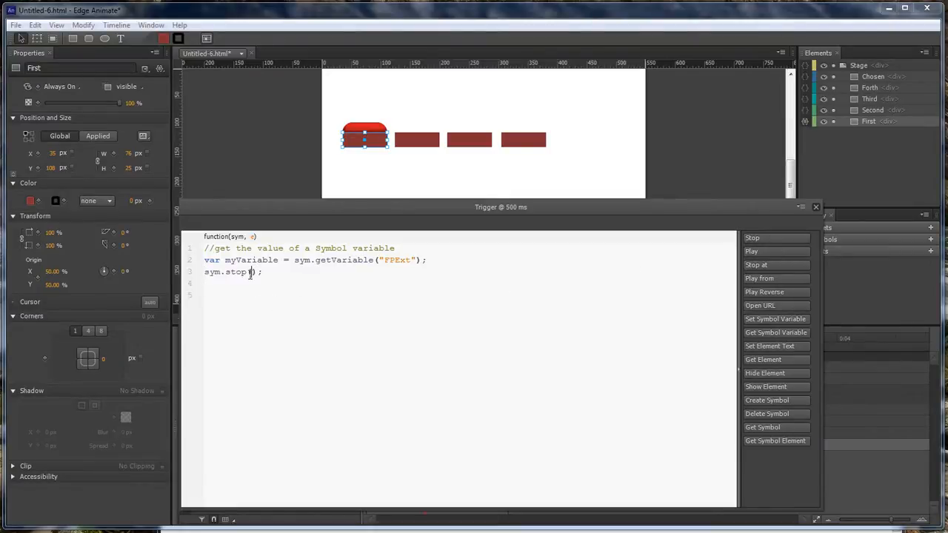
pyautogui.write('"FPExt')
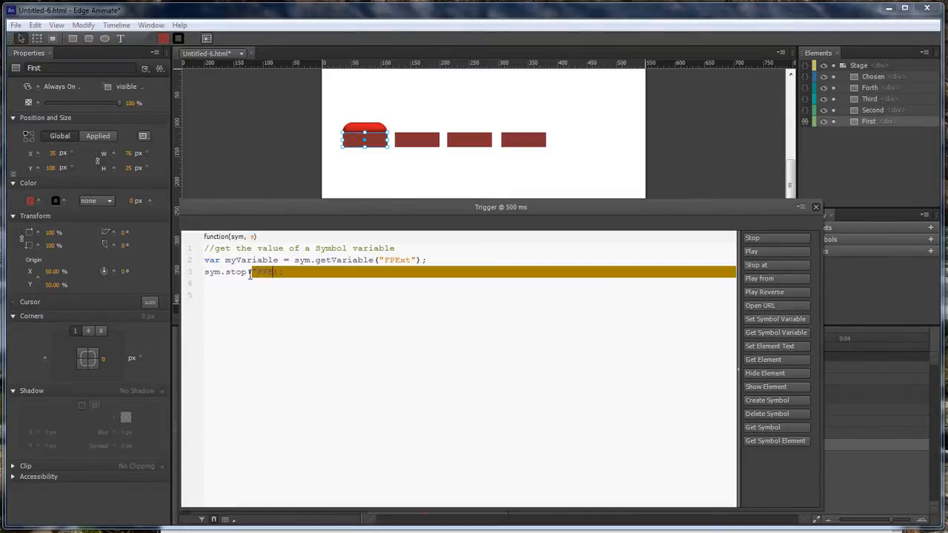
pyautogui.write('"')
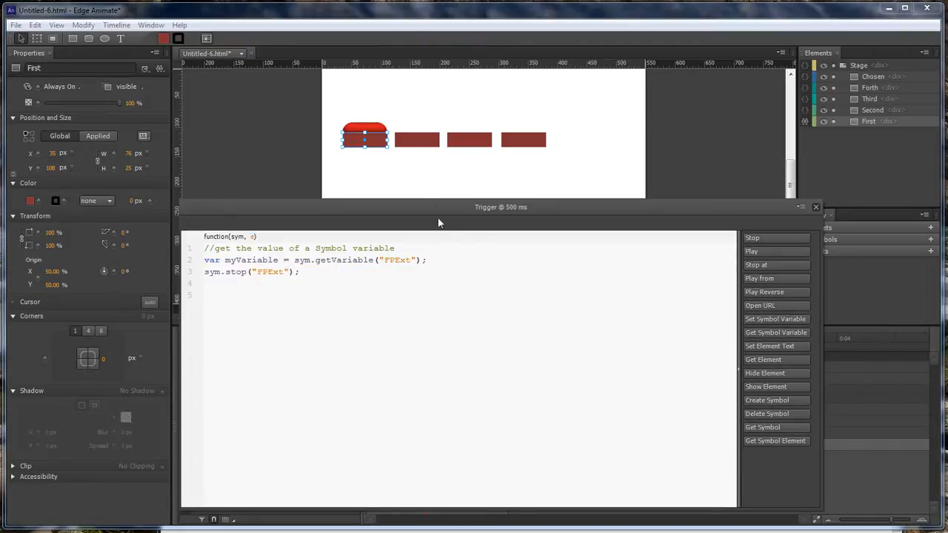
pyautogui.moveTo(436, 209); pyautogui.dragTo(486, 405)
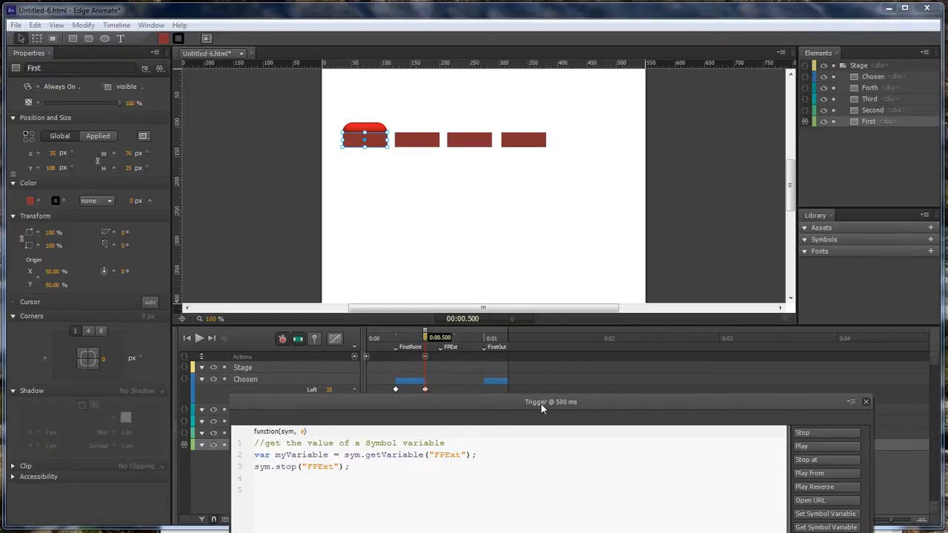
pyautogui.click(865, 402)
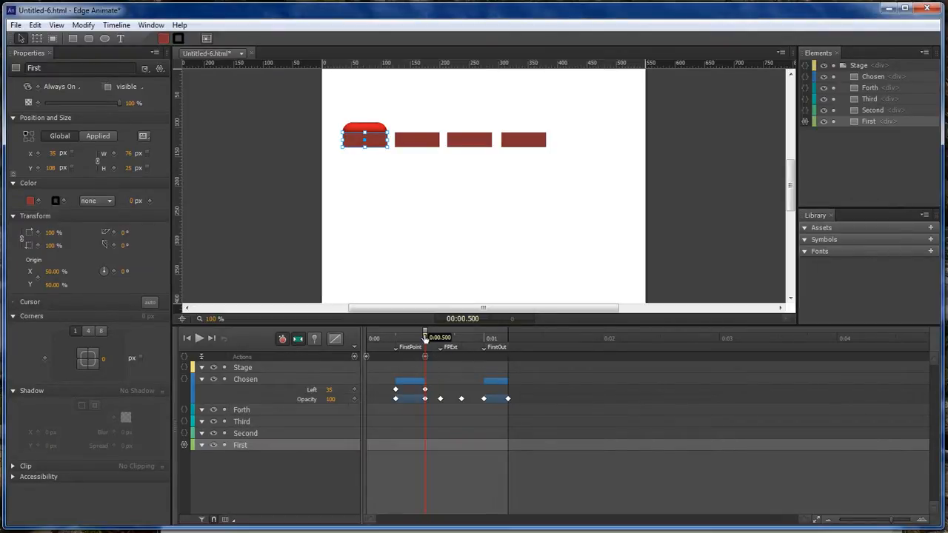
# - Add a timeline trigger at 0:00.810 containing the code sym.stop("FPExt"); and close the code editor
pyautogui.moveTo(433, 340); pyautogui.dragTo(470, 339)
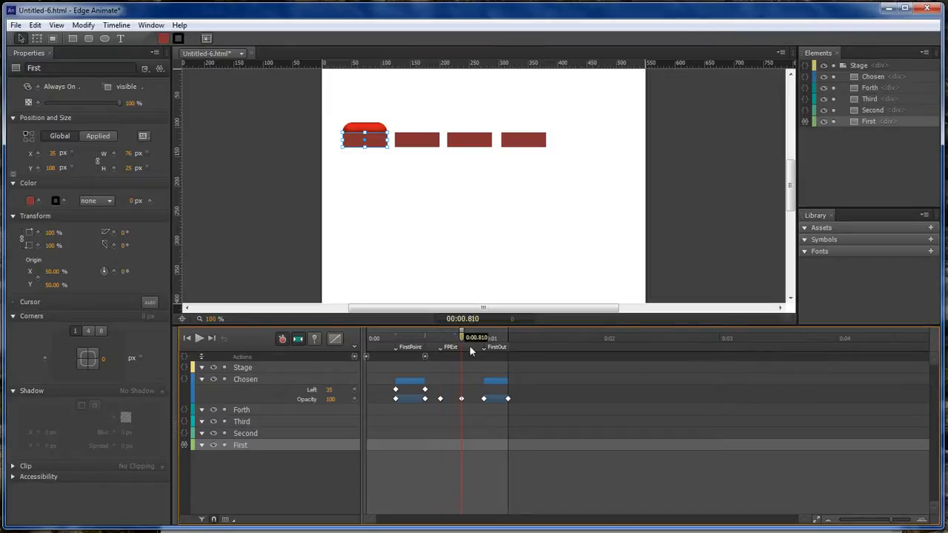
pyautogui.click(353, 356)
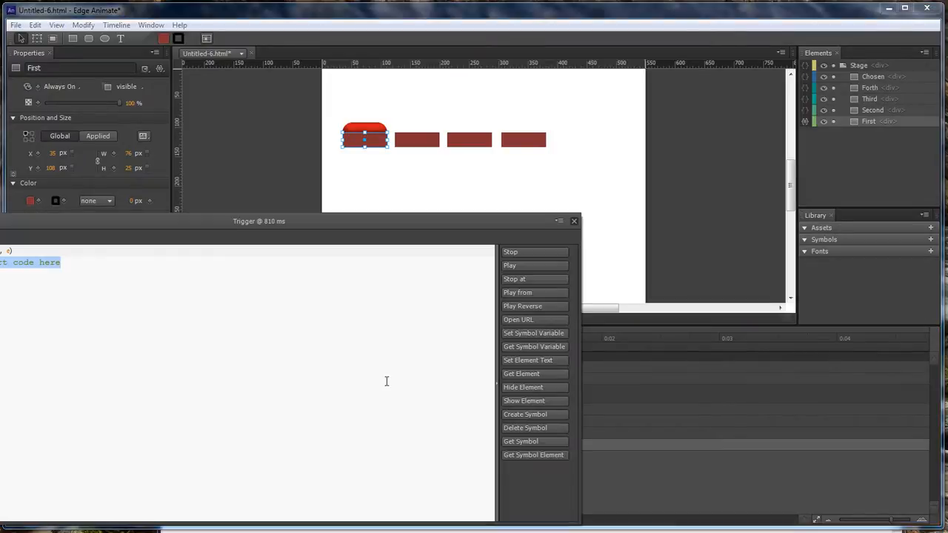
pyautogui.moveTo(339, 222); pyautogui.dragTo(637, 289)
pyautogui.click(666, 251)
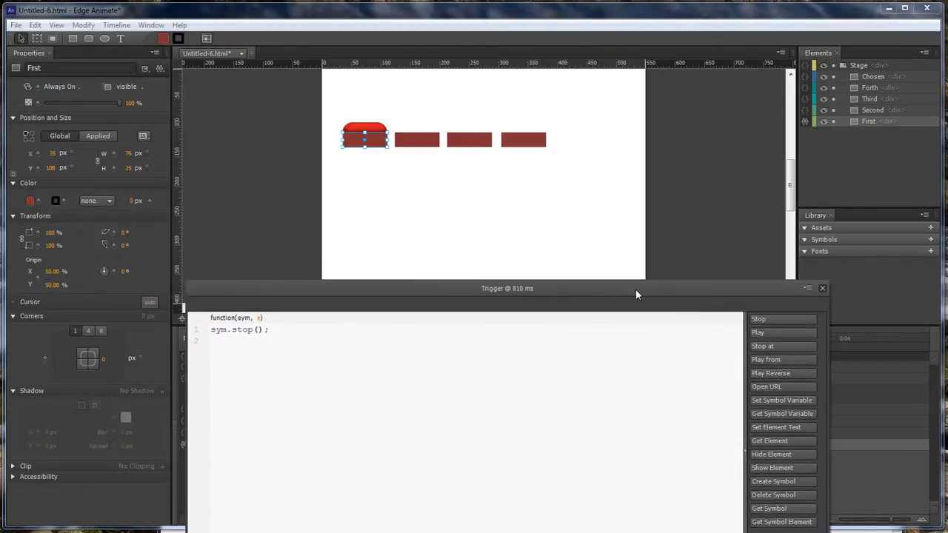
pyautogui.keyDown('shift'); pyautogui.click(261, 334); pyautogui.keyUp('shift')
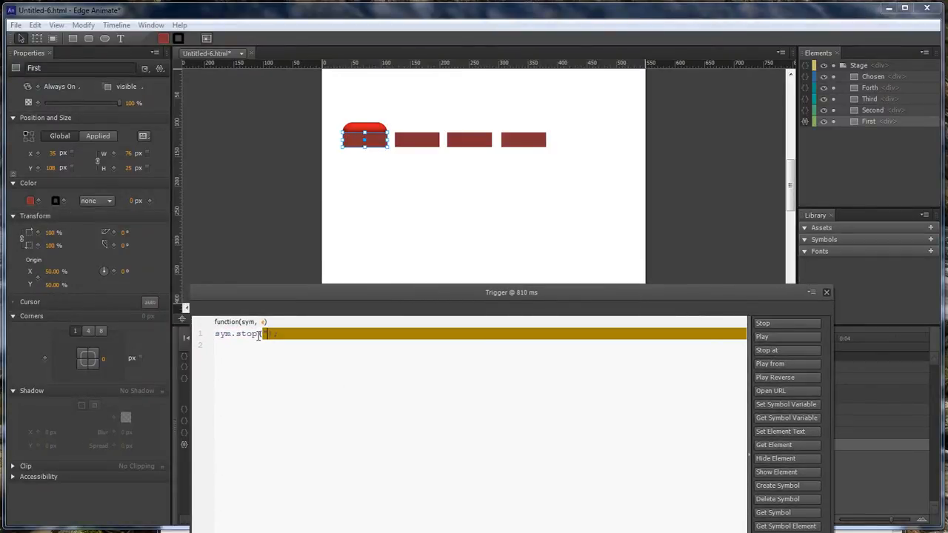
pyautogui.write('"FPExt"')
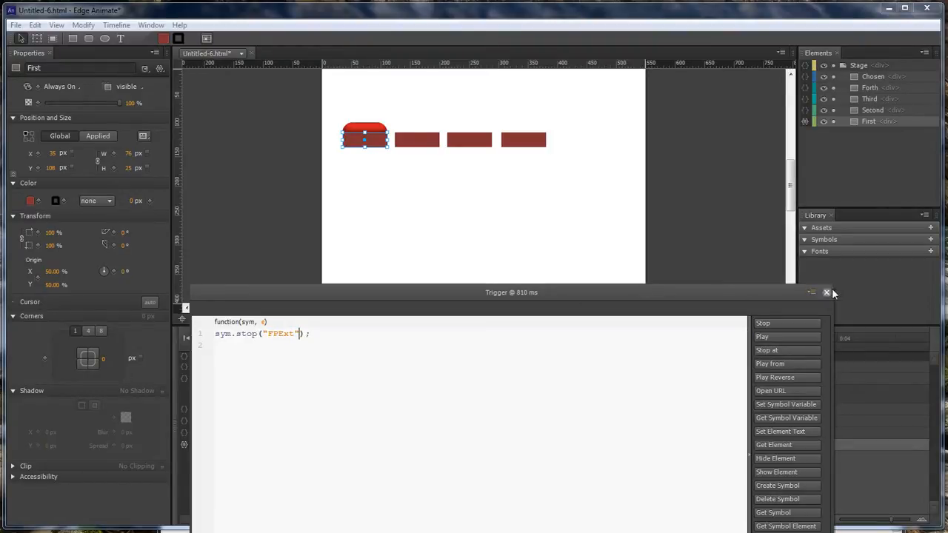
pyautogui.click(826, 292)
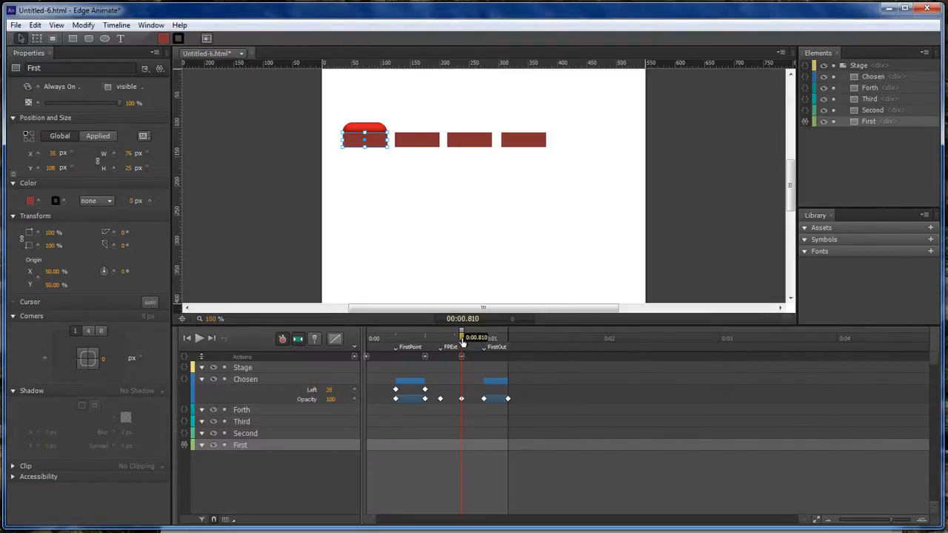
# - Review the code of the 0:00 trigger and First's mouseout and mouseover actions against the timeline labels
pyautogui.moveTo(461, 339); pyautogui.dragTo(350, 342)
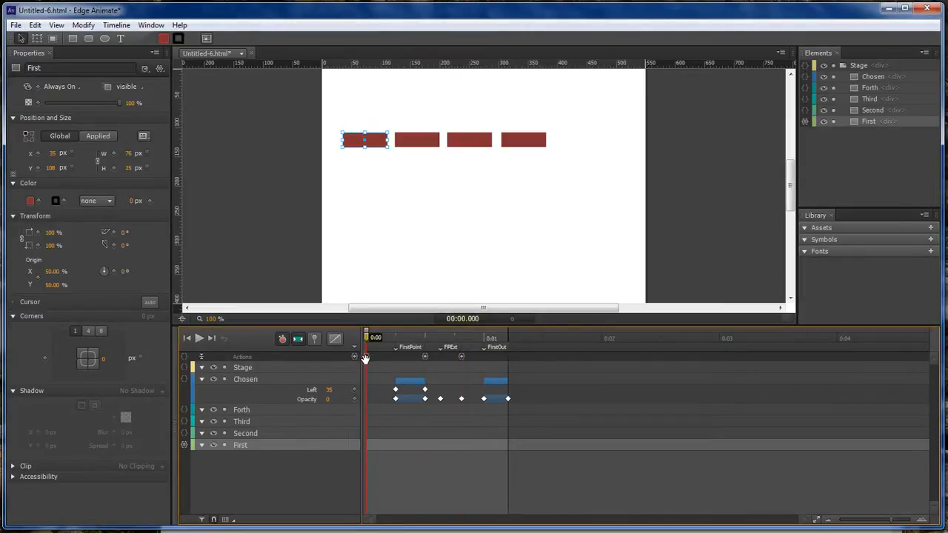
pyautogui.doubleClick(366, 358)
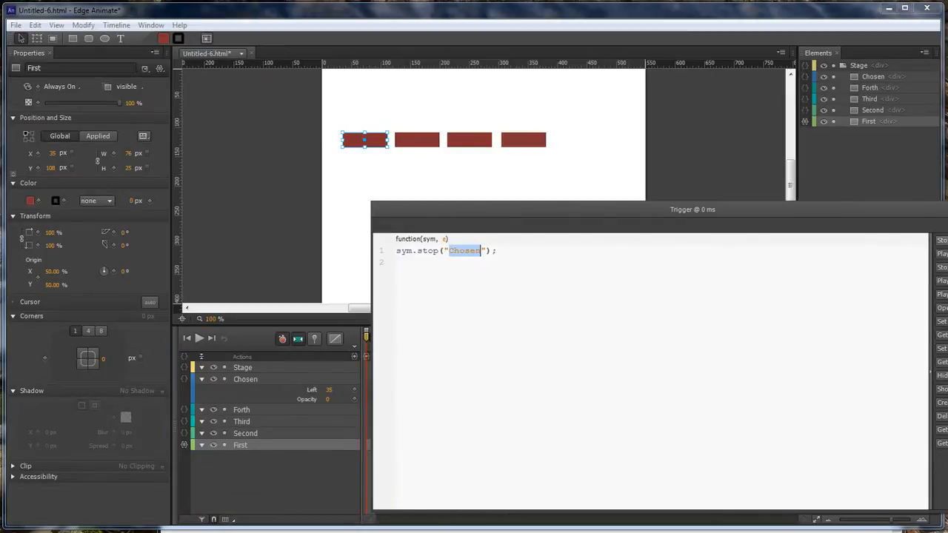
pyautogui.press('Escape')
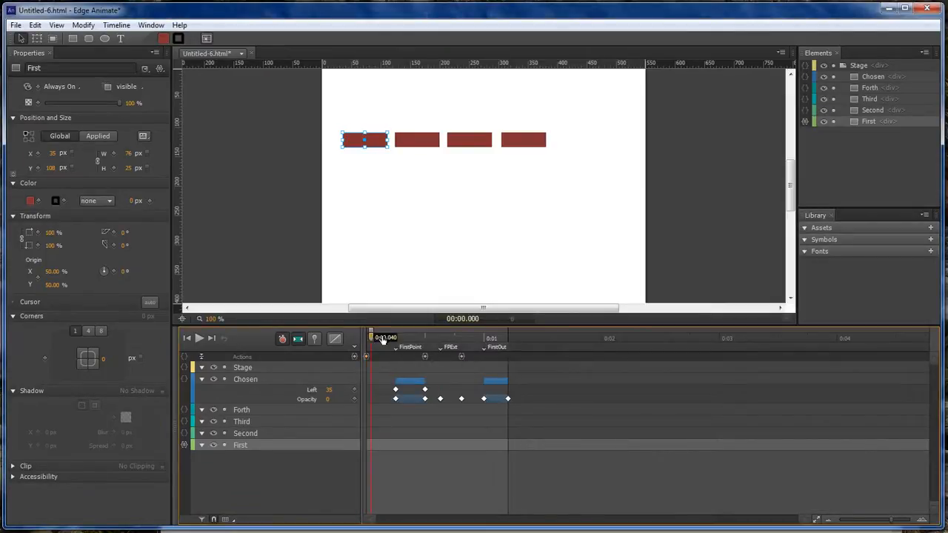
pyautogui.moveTo(370, 339); pyautogui.dragTo(395, 339)
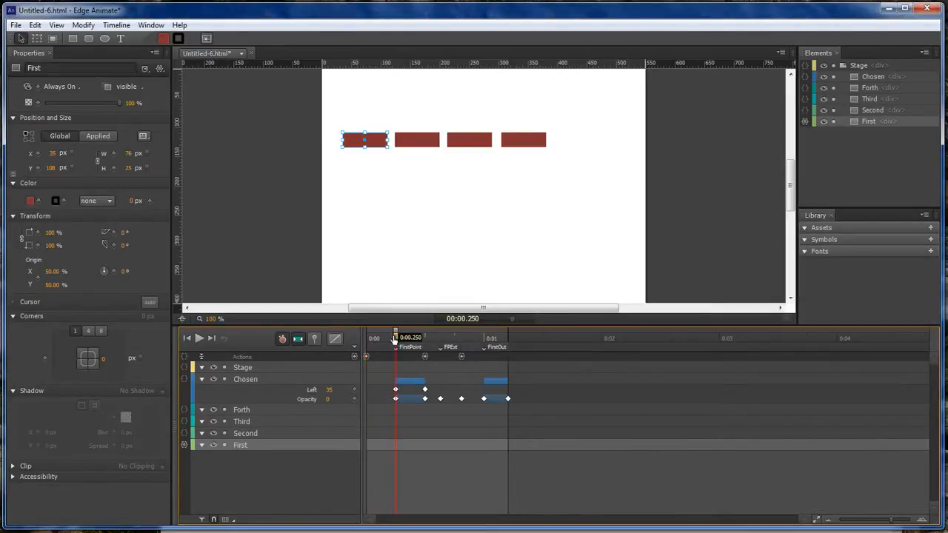
pyautogui.click(184, 445)
pyautogui.moveTo(394, 284); pyautogui.dragTo(415, 423)
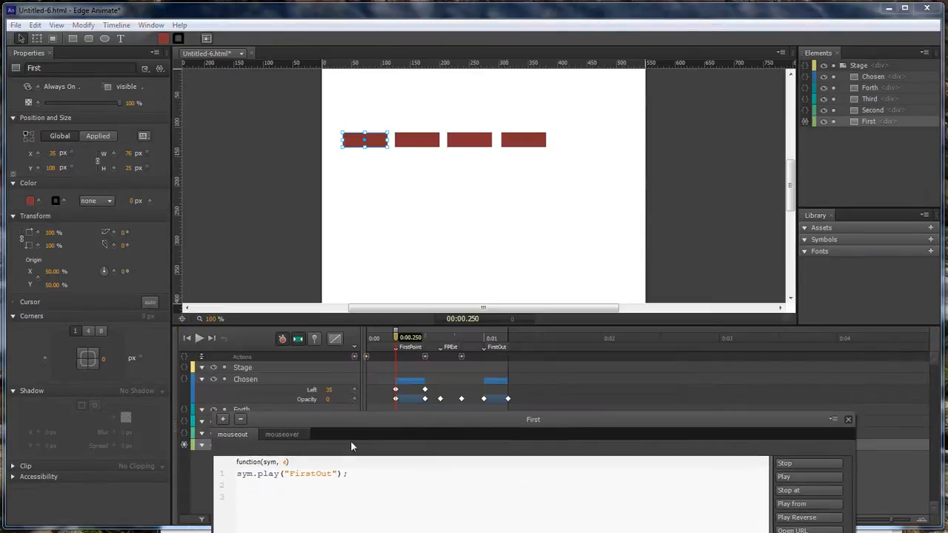
pyautogui.click(291, 434)
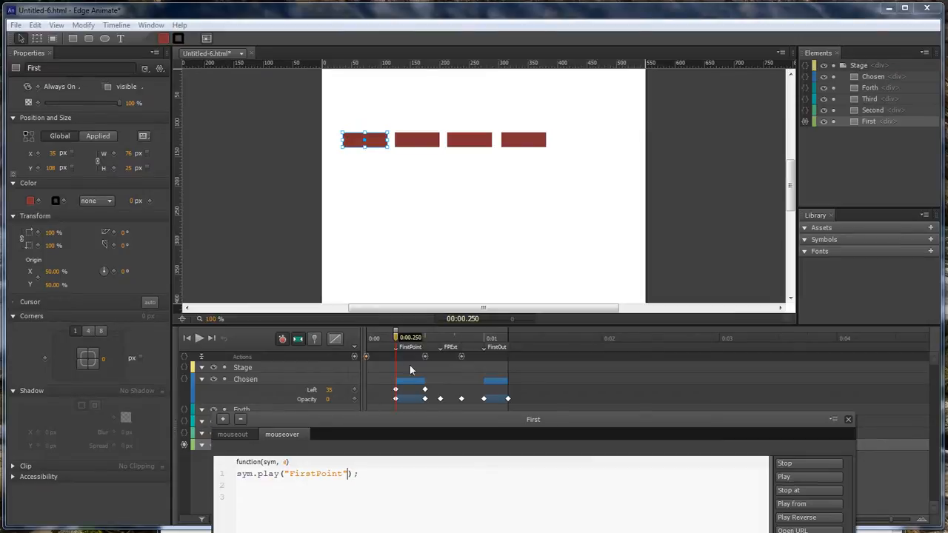
pyautogui.click(234, 434)
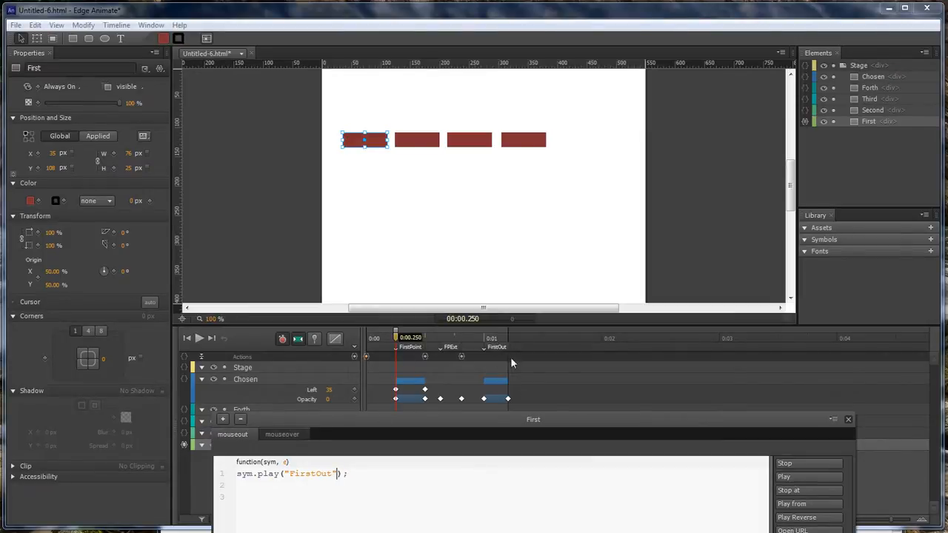
pyautogui.click(849, 419)
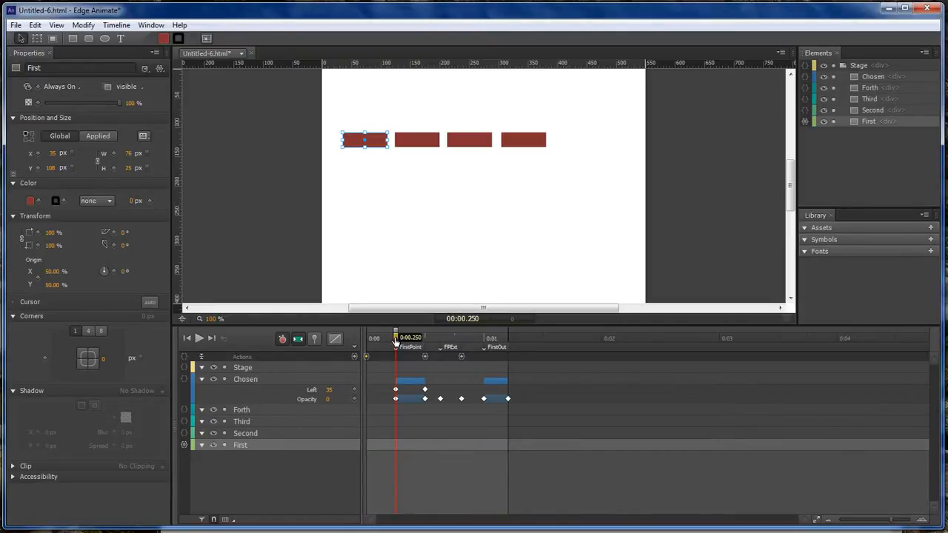
# - Review the code of the triggers at 0:00.500 and 0:00.810, closing the code editor after each
pyautogui.moveTo(395, 341); pyautogui.dragTo(425, 341)
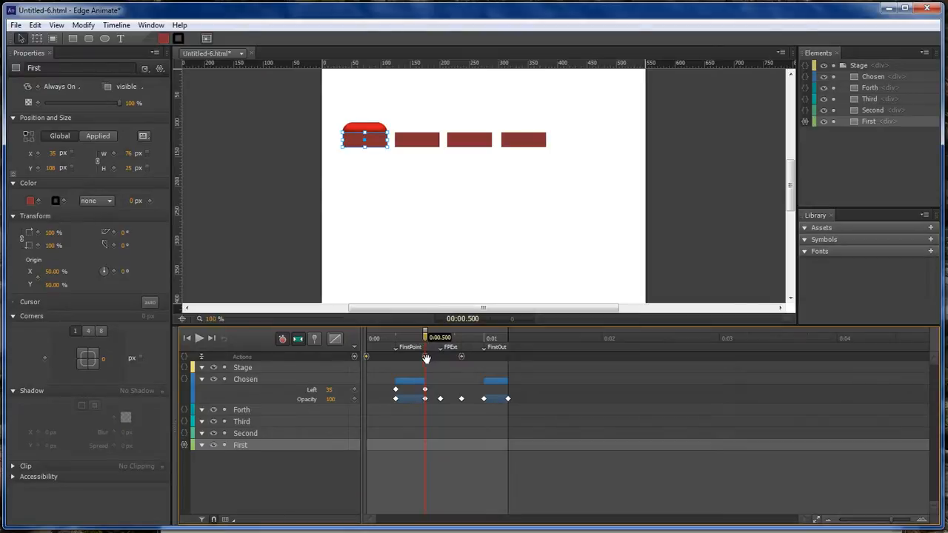
pyautogui.click(425, 358)
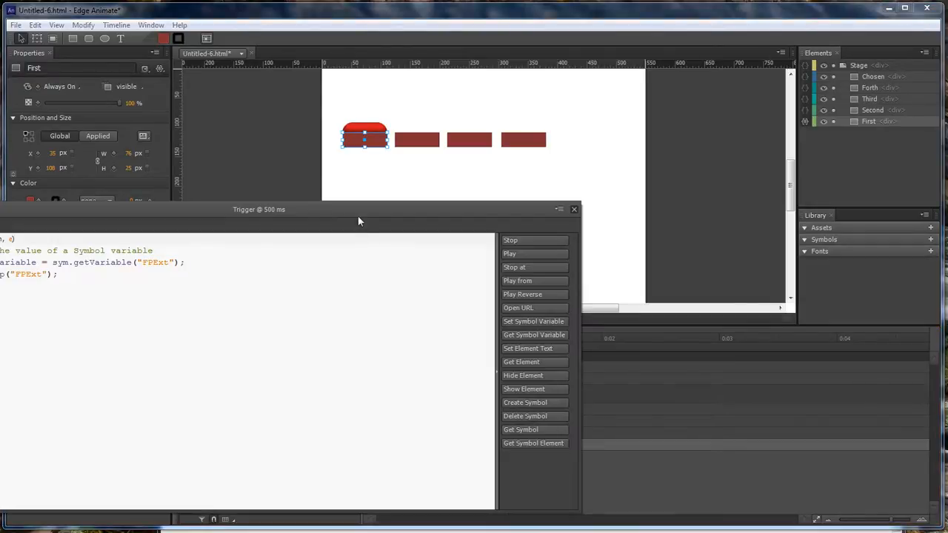
pyautogui.moveTo(357, 217); pyautogui.dragTo(522, 386)
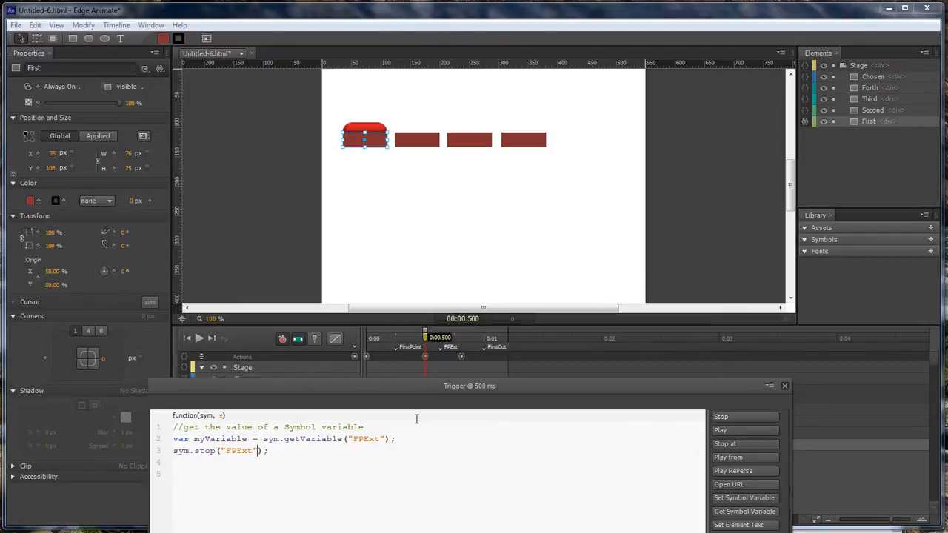
pyautogui.moveTo(434, 386); pyautogui.dragTo(432, 424)
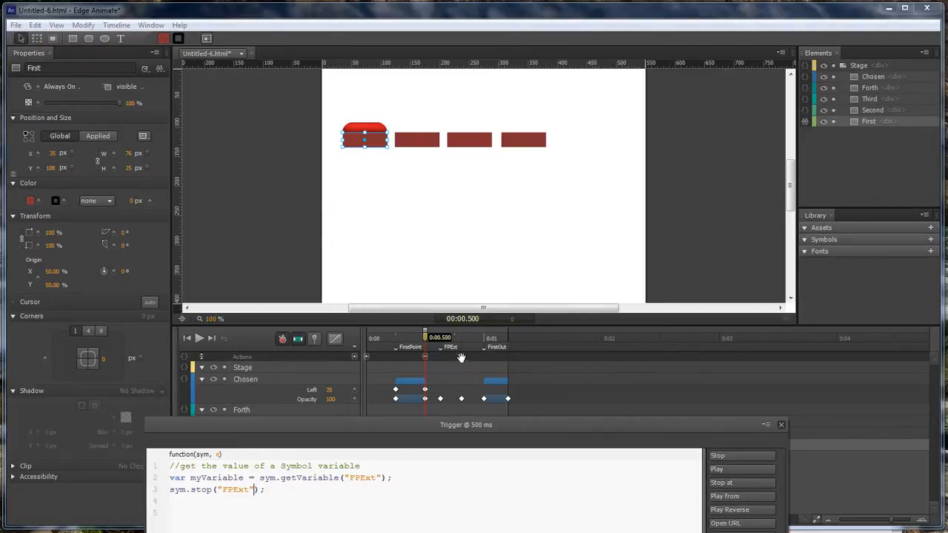
pyautogui.click(781, 425)
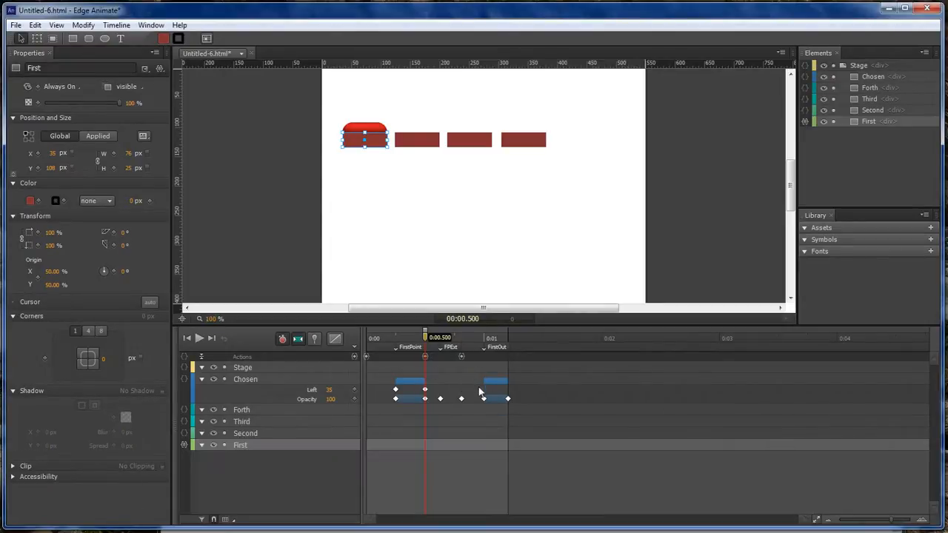
pyautogui.doubleClick(461, 357)
pyautogui.moveTo(232, 216); pyautogui.dragTo(410, 271)
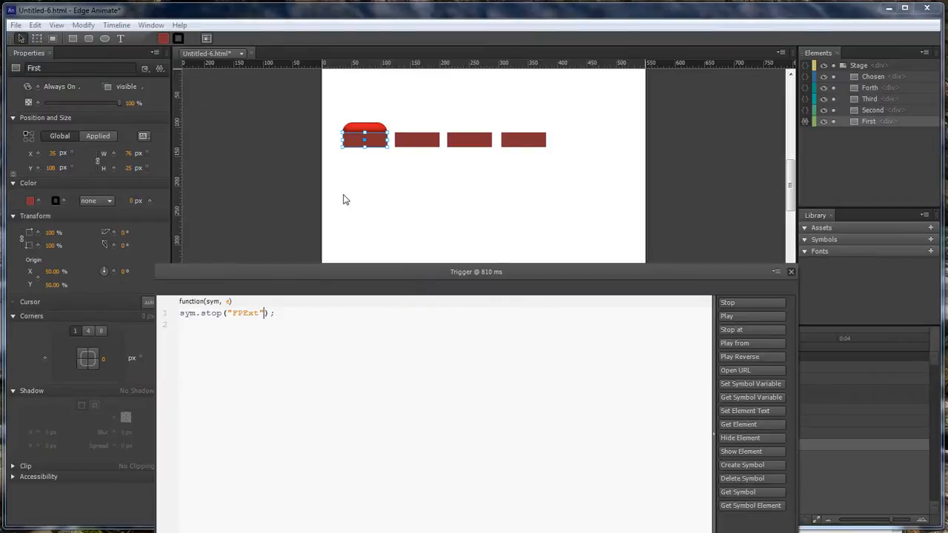
pyautogui.click(791, 273)
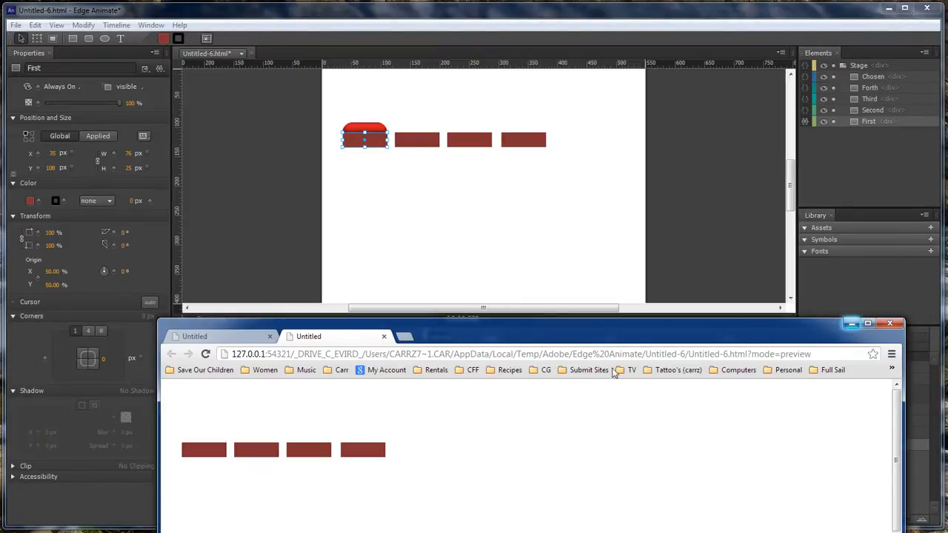
# - Check the menu in the browser preview, close the preview tab and minimize the browser
pyautogui.click(384, 336)
pyautogui.click(850, 324)
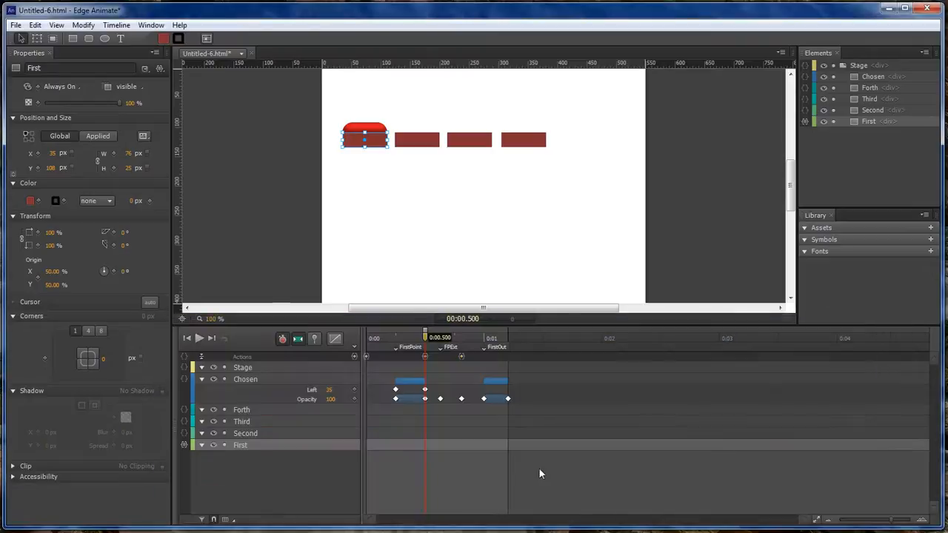
# - Try to copy Chosen's keyframes and the timeline labels with the playhead moved to 0:01.750
pyautogui.click(496, 435)
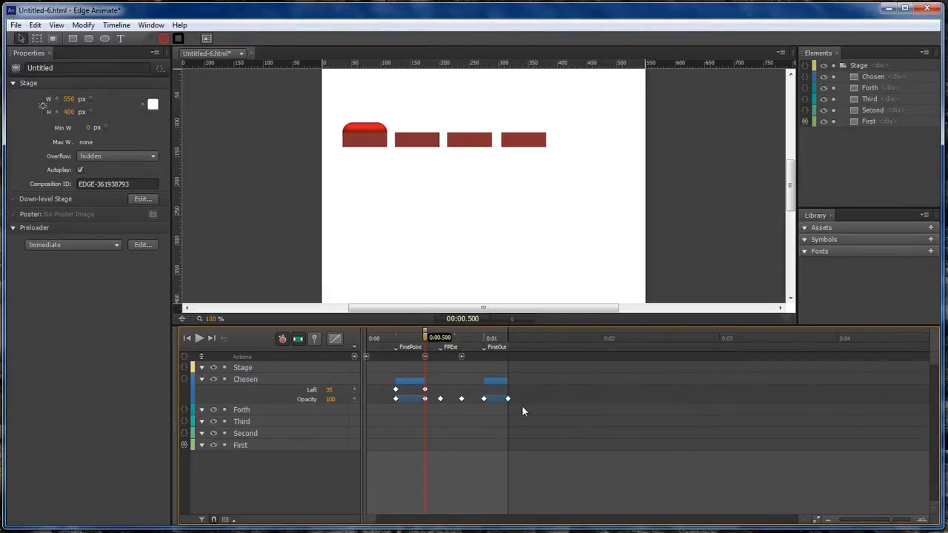
pyautogui.moveTo(517, 414); pyautogui.dragTo(510, 341)
pyautogui.moveTo(401, 347); pyautogui.dragTo(393, 343)
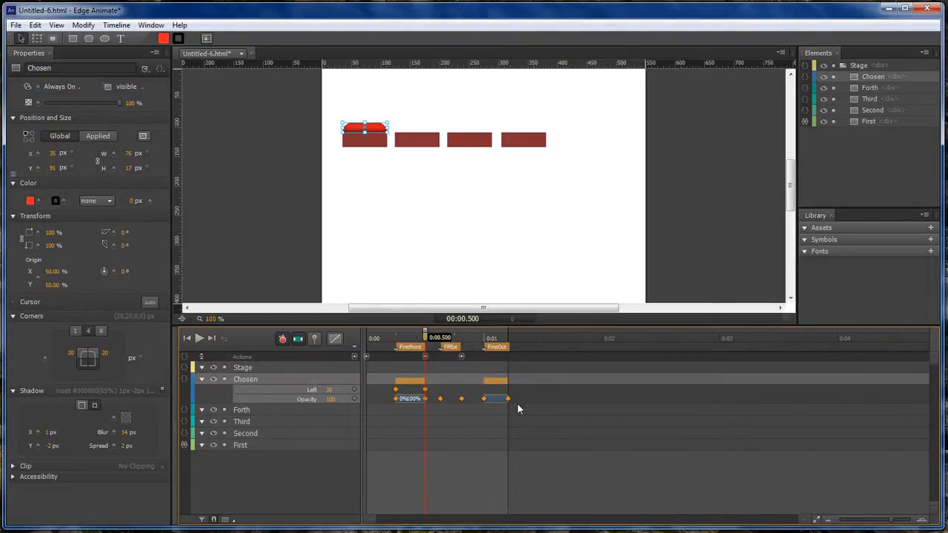
pyautogui.moveTo(426, 339); pyautogui.dragTo(589, 341)
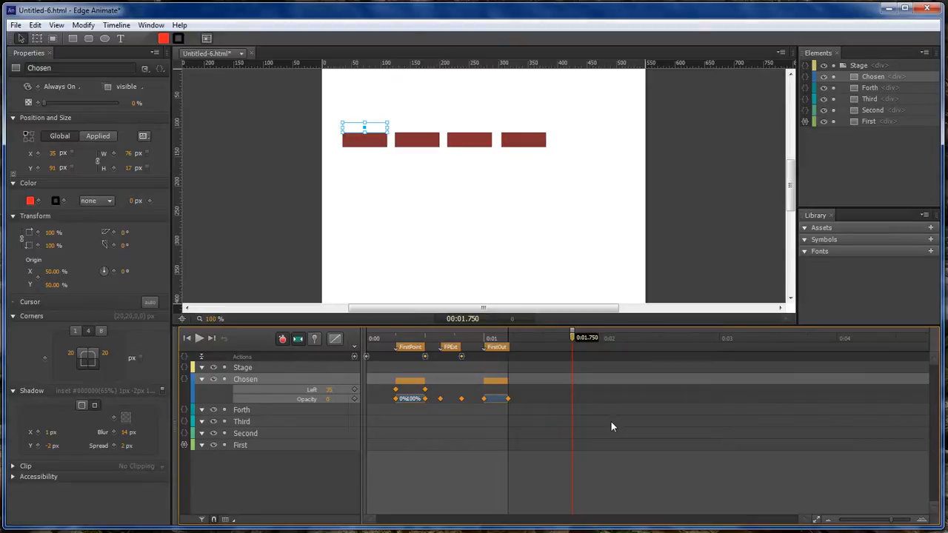
pyautogui.rightClick(494, 381)
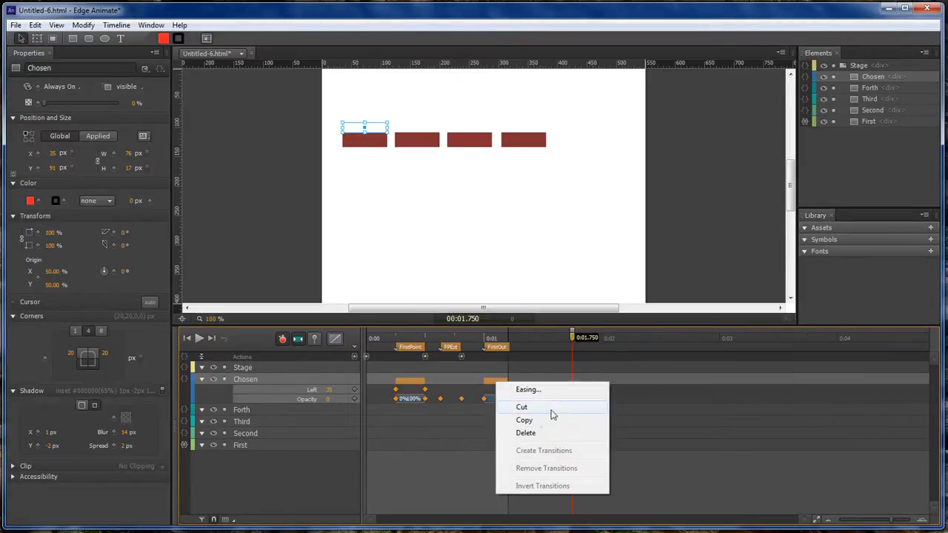
pyautogui.click(526, 421)
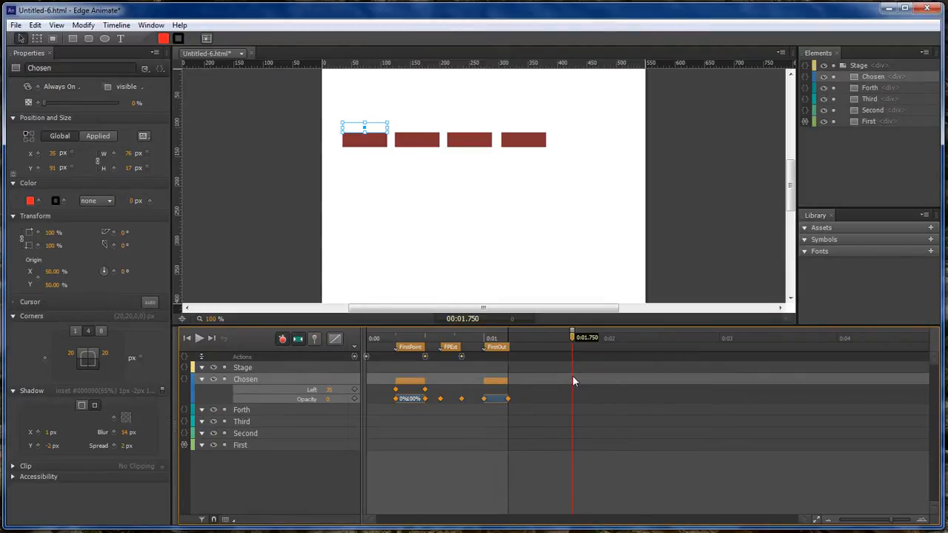
pyautogui.click(514, 423)
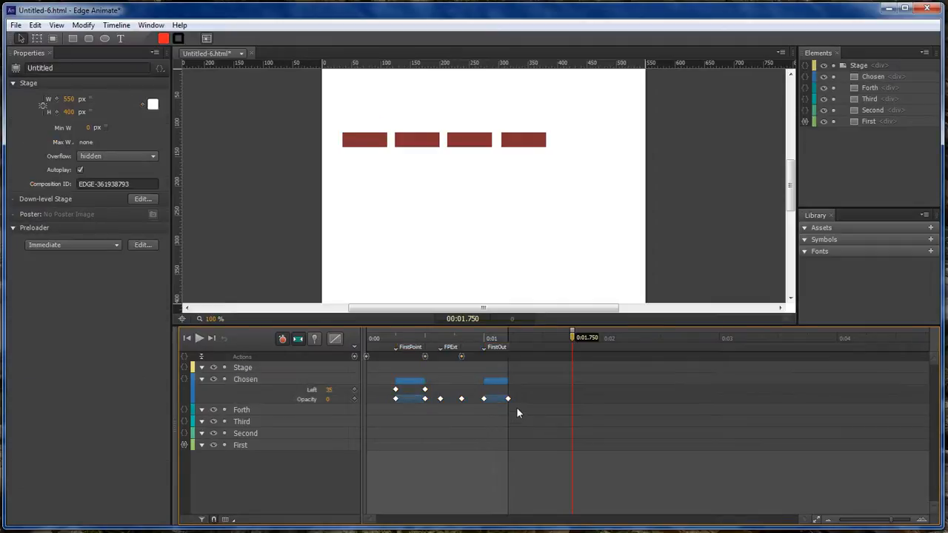
# - Retry selecting and copying Chosen's keyframes together with the timeline labels and triggers, then clear the selection
pyautogui.moveTo(415, 369); pyautogui.dragTo(395, 345)
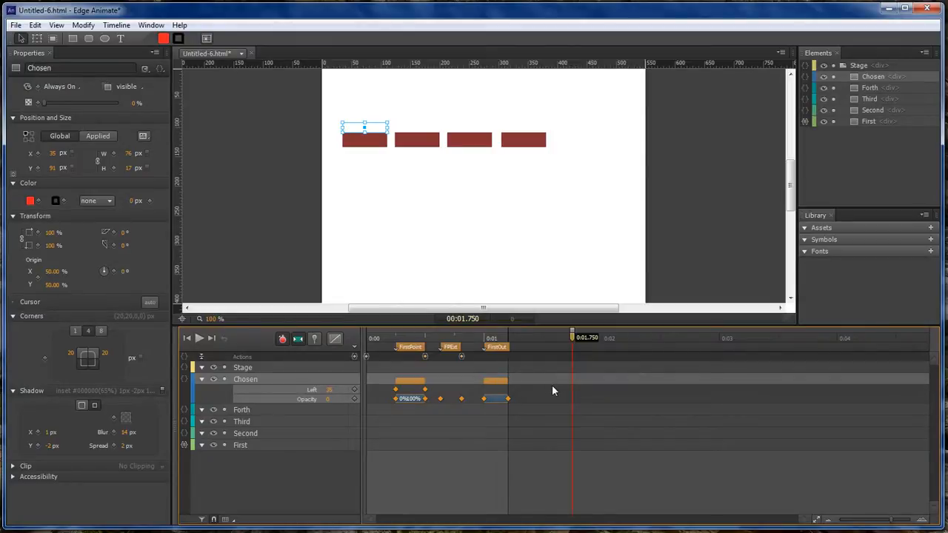
pyautogui.click(35, 25)
pyautogui.click(67, 96)
pyautogui.click(566, 416)
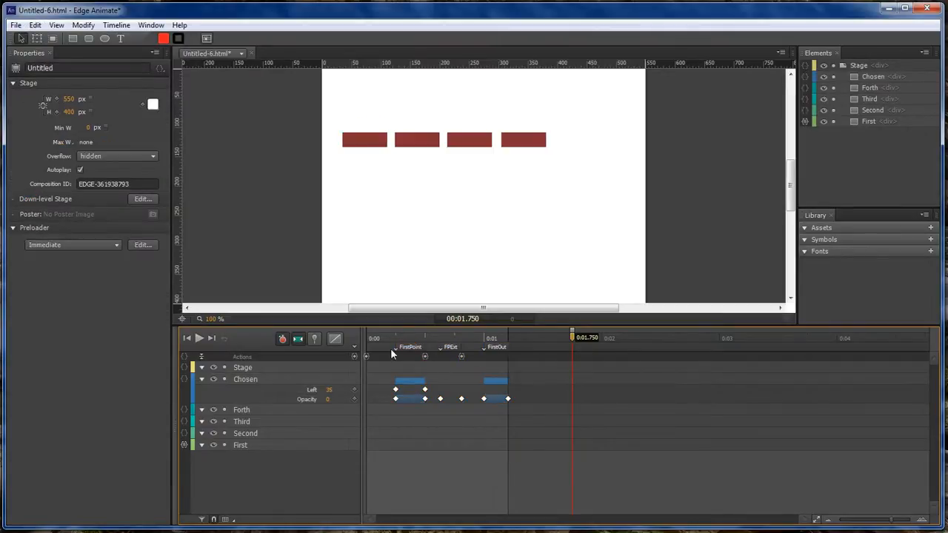
pyautogui.moveTo(386, 362); pyautogui.dragTo(522, 345)
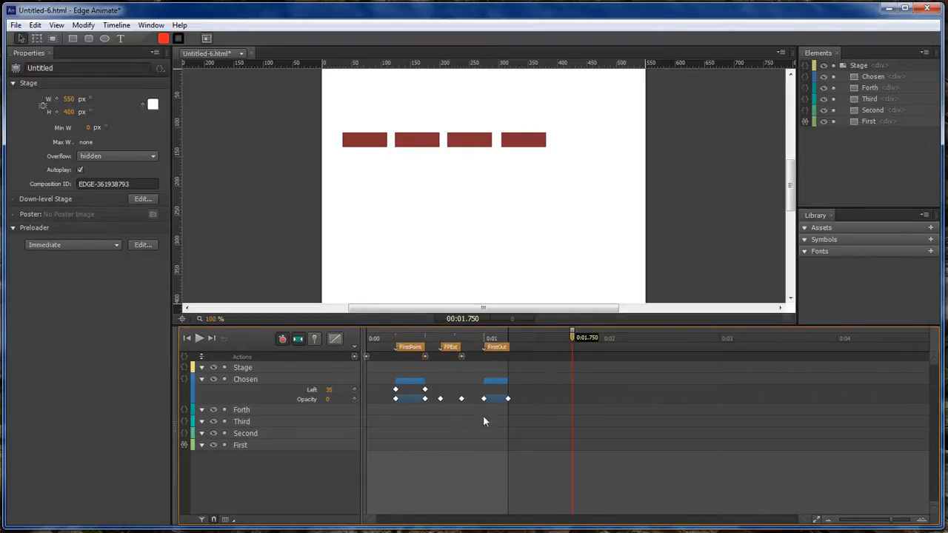
pyautogui.click(436, 424)
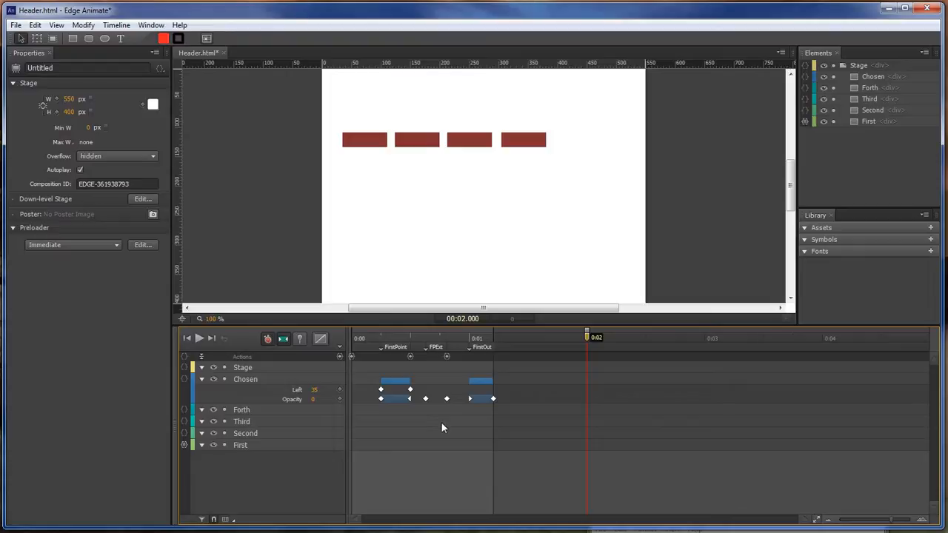
# - Duplicate Chosen's keyframes together with the FirstPoint, FPExt and FirstOut labels and their stop triggers, starting at 0:02
pyautogui.moveTo(501, 406); pyautogui.dragTo(372, 349)
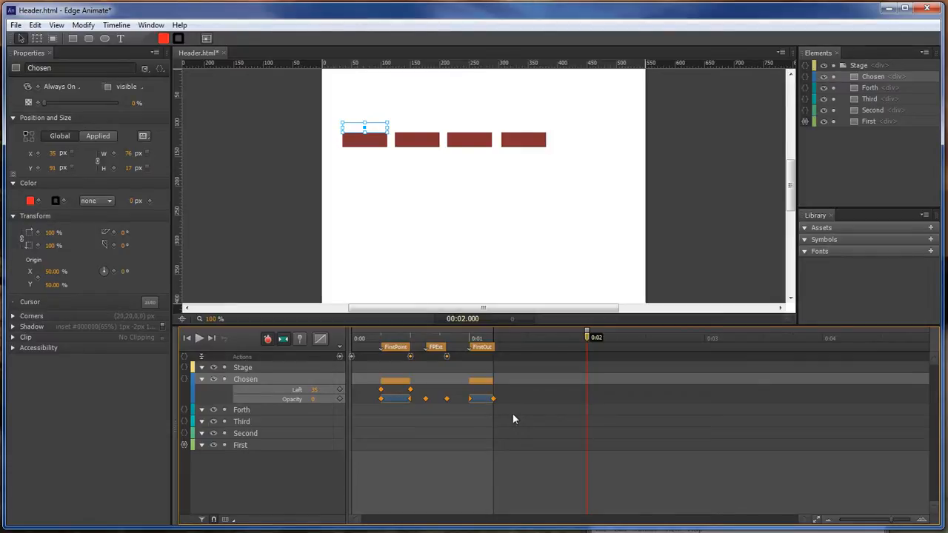
pyautogui.hotkey('ctrl', 'v')
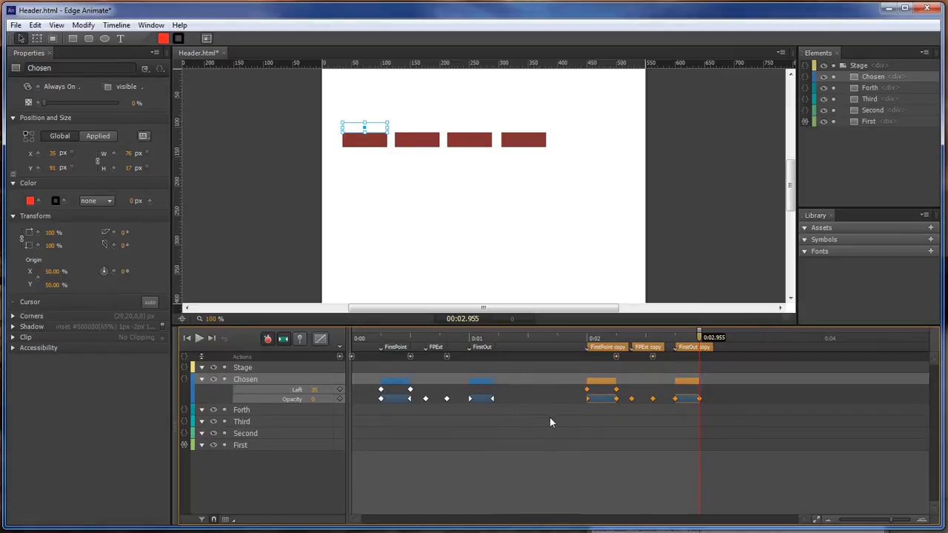
pyautogui.click(744, 373)
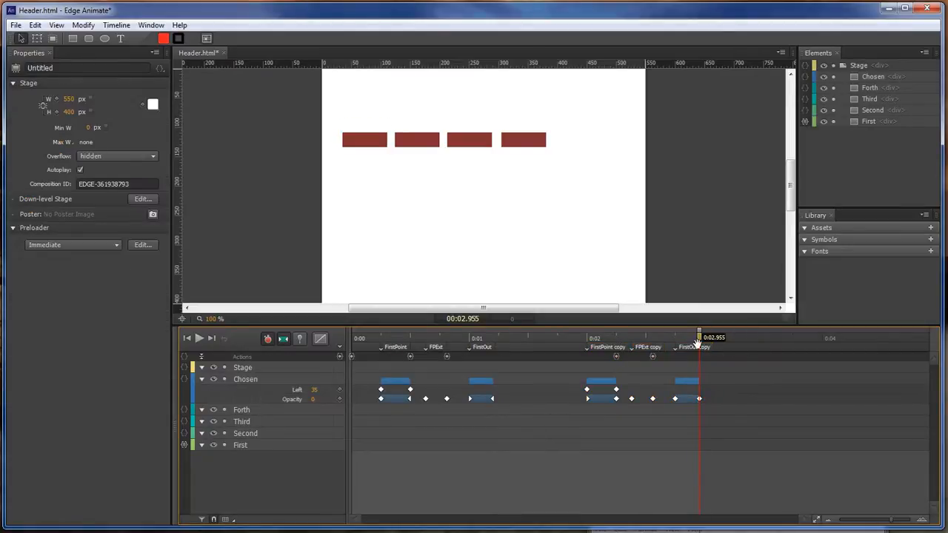
# - Rename the copied FirstOut label as SecondOut
pyautogui.doubleClick(695, 348)
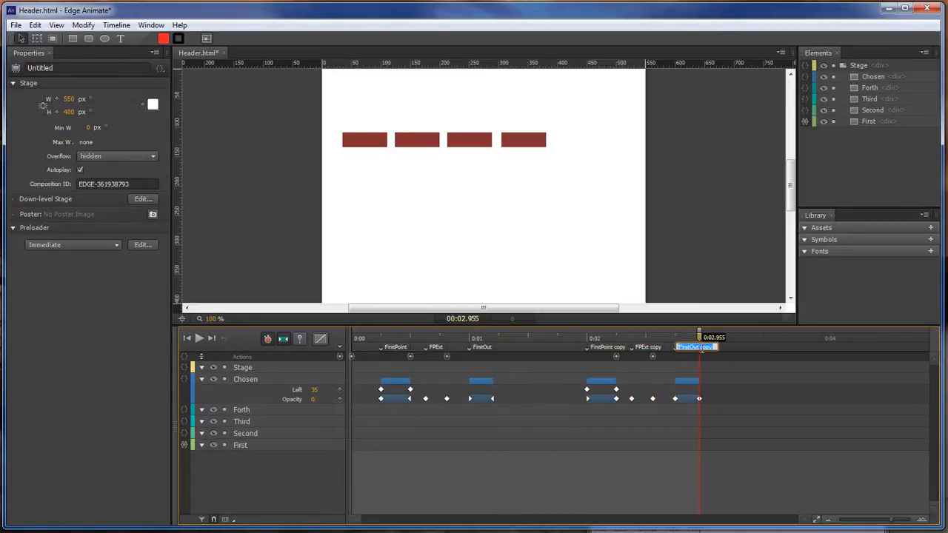
pyautogui.write('FirstOut')
pyautogui.moveTo(690, 347); pyautogui.dragTo(602, 347)
pyautogui.write('SecondOut')
pyautogui.press('Return')
# - Rename the copied FPExt label as SPExt
pyautogui.doubleClick(647, 348)
pyautogui.press('End')
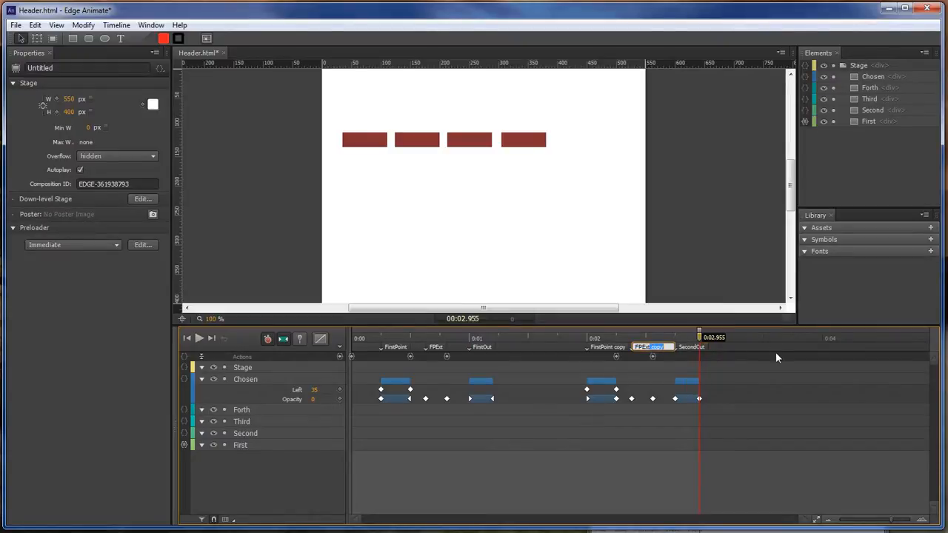
pyautogui.press('BackSpace')
pyautogui.press('BackSpace')
pyautogui.press('BackSpace')
pyautogui.press('BackSpace')
pyautogui.press('BackSpace')
pyautogui.press('Left')
pyautogui.press('Left')
pyautogui.press('Left')
pyautogui.write('S')
# - Rename the copied FirstPoint label as SecondPoint
pyautogui.click(616, 349)
pyautogui.doubleClick(617, 348)
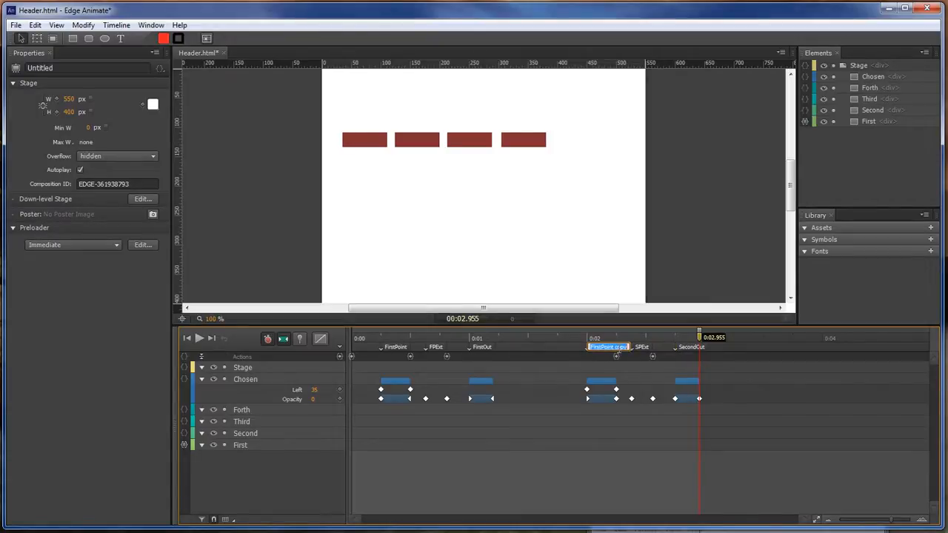
pyautogui.press('End')
pyautogui.press('BackSpace')
pyautogui.press('BackSpace')
pyautogui.press('BackSpace')
pyautogui.press('BackSpace')
pyautogui.press('BackSpace')
pyautogui.moveTo(603, 349); pyautogui.dragTo(560, 350)
pyautogui.write('Second')
pyautogui.press('Return')
# - Change both FPExt references in the 2250 ms trigger's code to SPExt and close the code editor
pyautogui.doubleClick(616, 357)
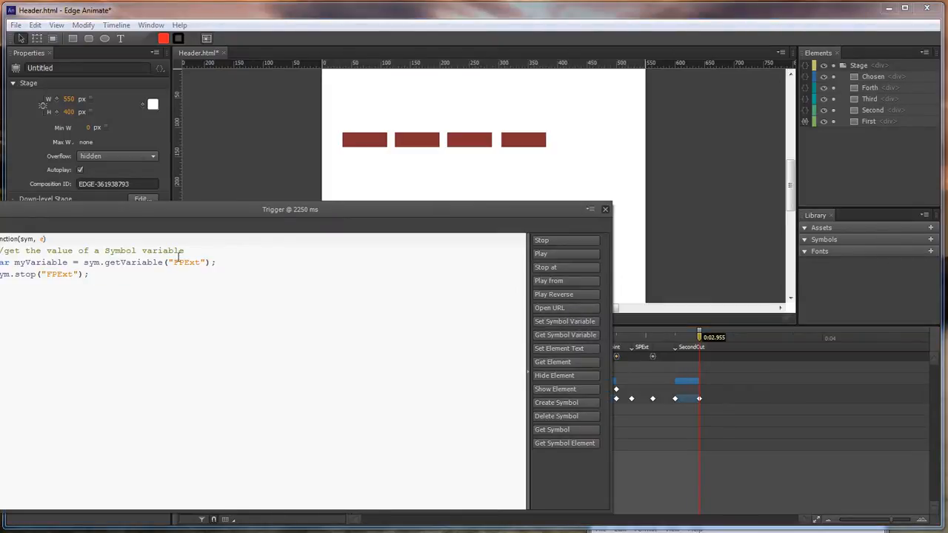
pyautogui.moveTo(179, 262); pyautogui.dragTo(175, 263)
pyautogui.write('S')
pyautogui.moveTo(54, 274); pyautogui.dragTo(45, 275)
pyautogui.write('S')
pyautogui.moveTo(235, 224); pyautogui.dragTo(448, 391)
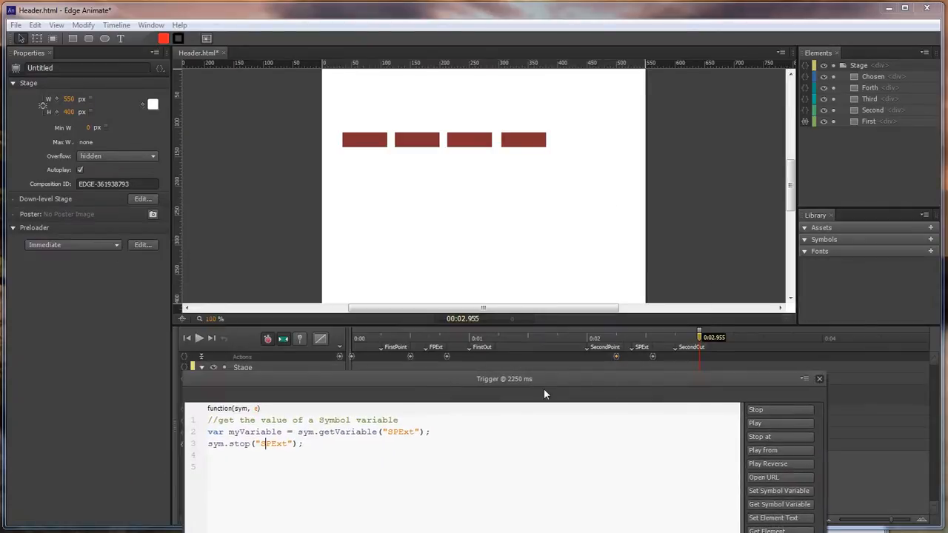
pyautogui.click(819, 379)
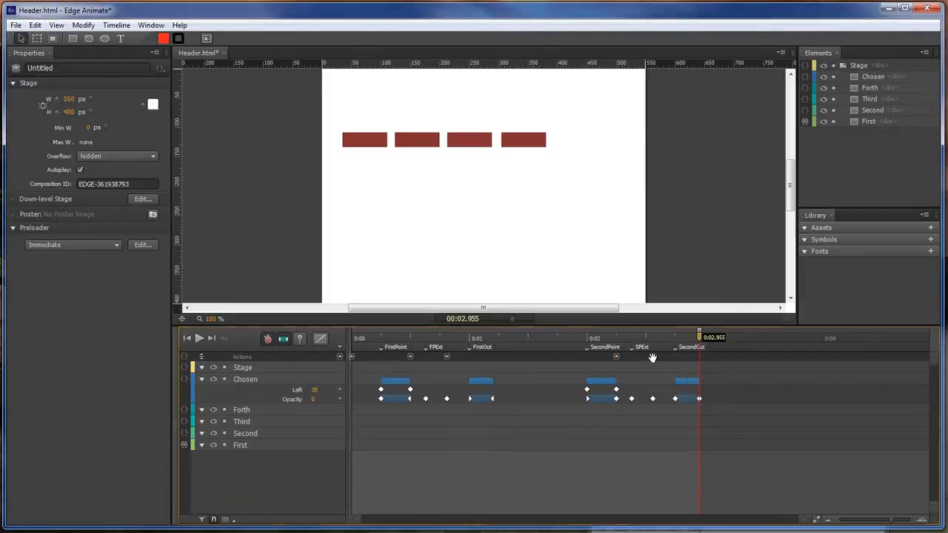
# - Change the code of the 2560 ms trigger to sym.stop("SPExt"); and close the code editor
pyautogui.doubleClick(652, 356)
pyautogui.moveTo(88, 252); pyautogui.dragTo(82, 253)
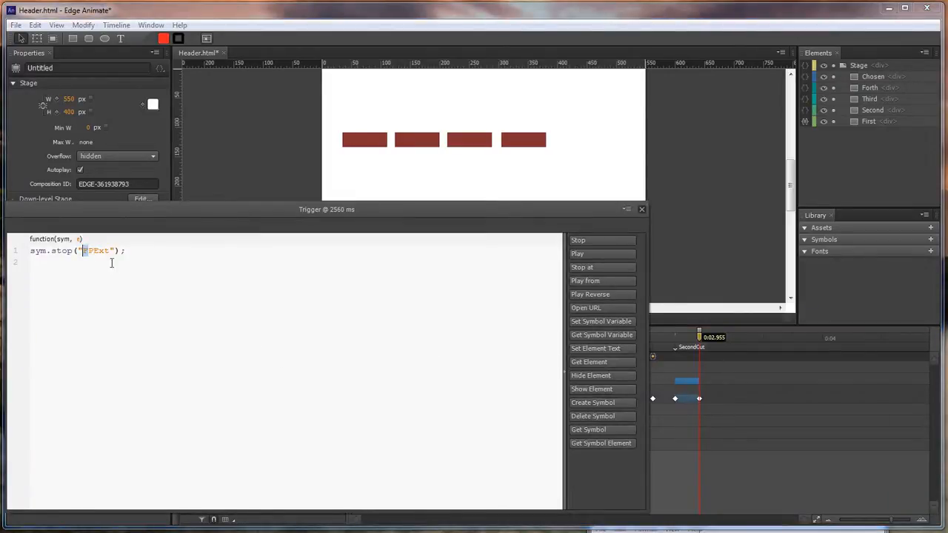
pyautogui.write('S')
pyautogui.click(642, 209)
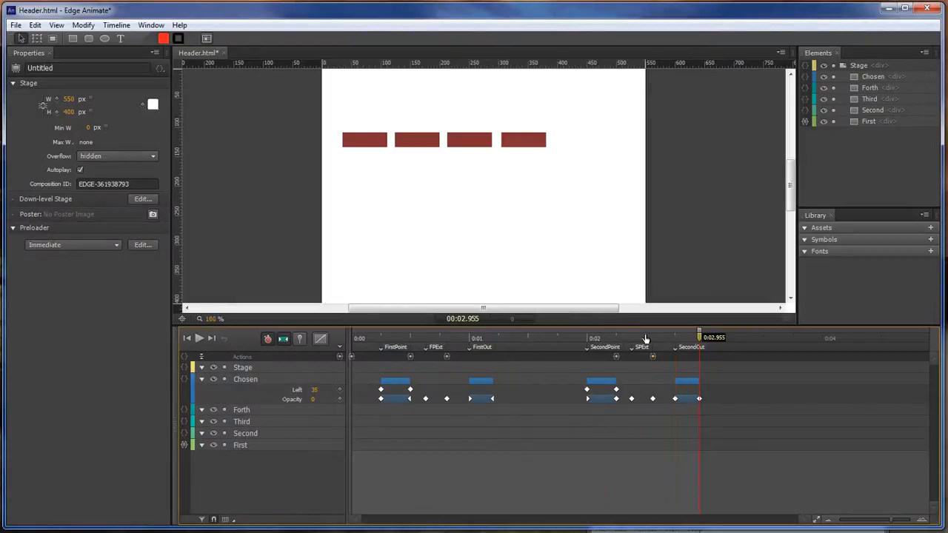
# - Turn off auto-keyframe mode and move Chosen above the second button at 0:02.250, to X 124 px
pyautogui.moveTo(696, 339)
pyautogui.mouseDown()
pyautogui.moveTo(587, 339)
pyautogui.moveTo(615, 338)
pyautogui.mouseUp()
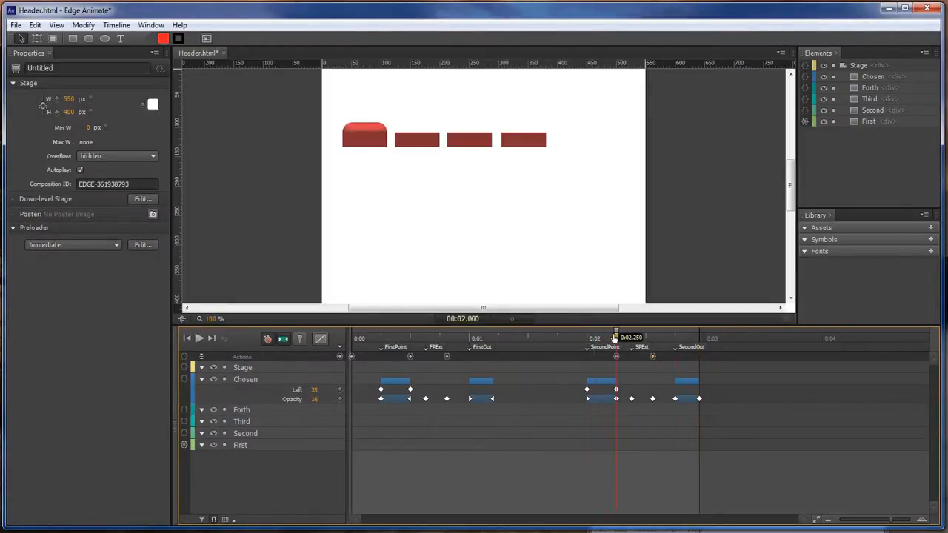
pyautogui.click(364, 128)
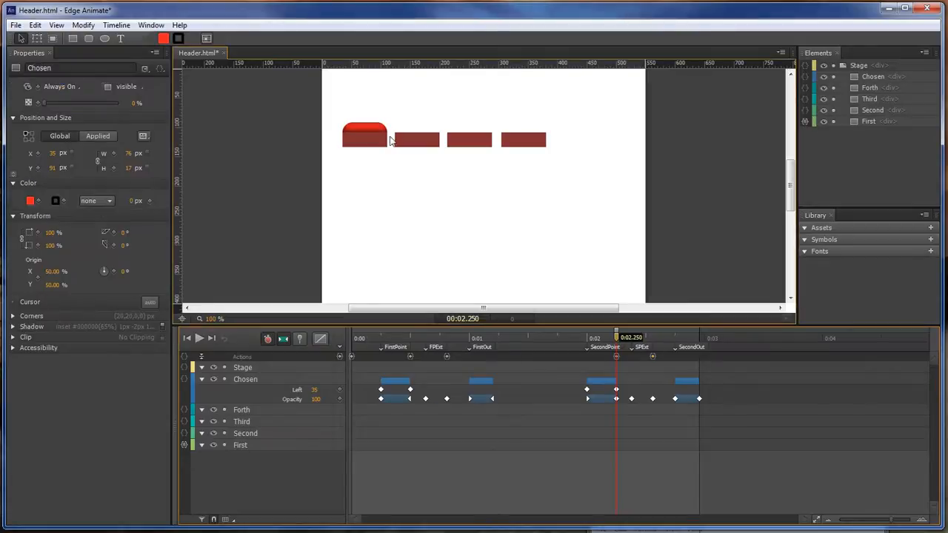
pyautogui.click(267, 339)
pyautogui.moveTo(371, 128); pyautogui.dragTo(415, 129)
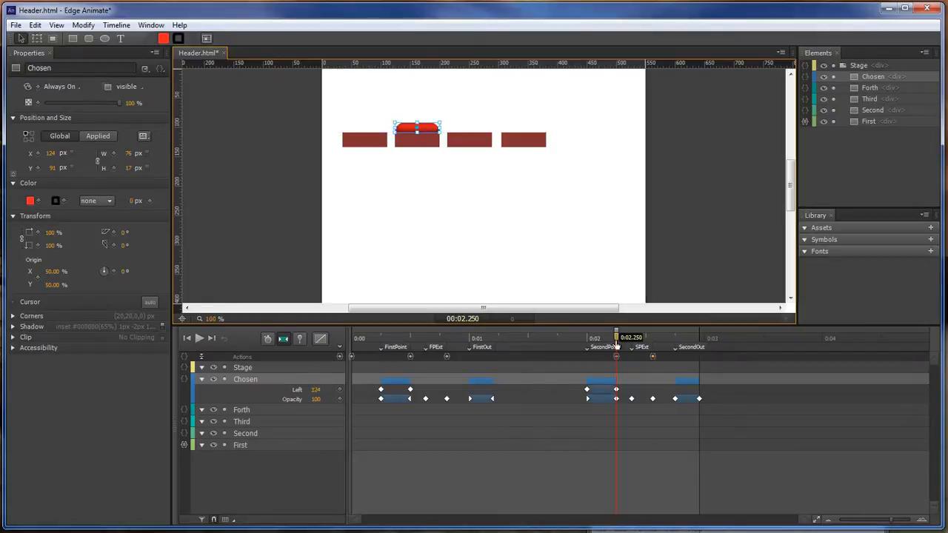
# - Move Chosen above the second button at 0:02 as well, to 124 px, and return the playhead to 0:02.250
pyautogui.moveTo(616, 338); pyautogui.dragTo(588, 338)
pyautogui.moveTo(360, 124); pyautogui.dragTo(414, 126)
pyautogui.click(499, 239)
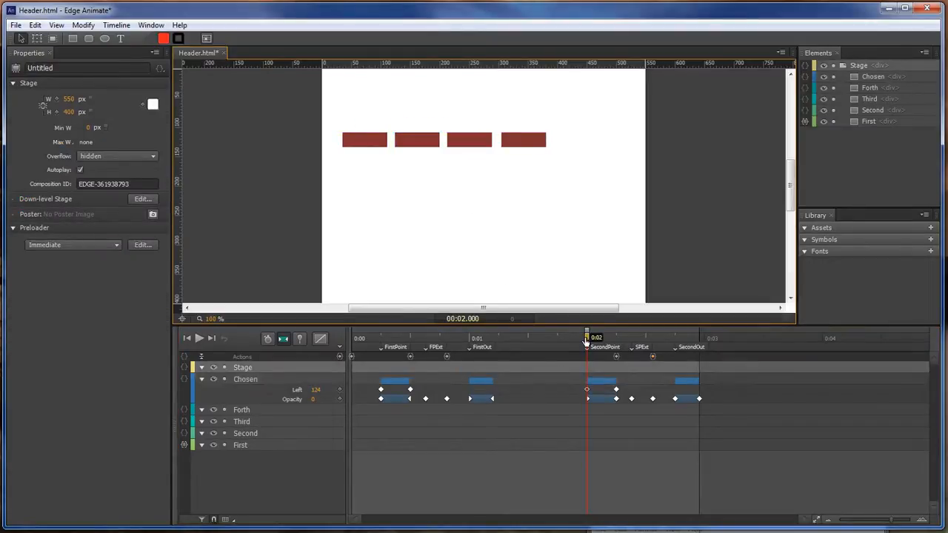
pyautogui.moveTo(586, 342); pyautogui.dragTo(616, 342)
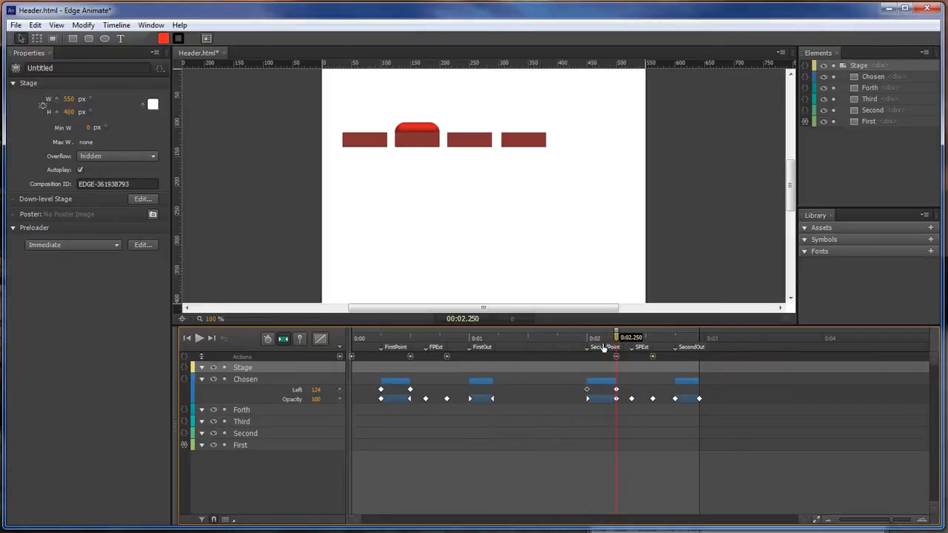
# - Copy the line sym.play("FirstOut"); from First's mouseout action, check its mouseover action and close the code editor
pyautogui.click(184, 444)
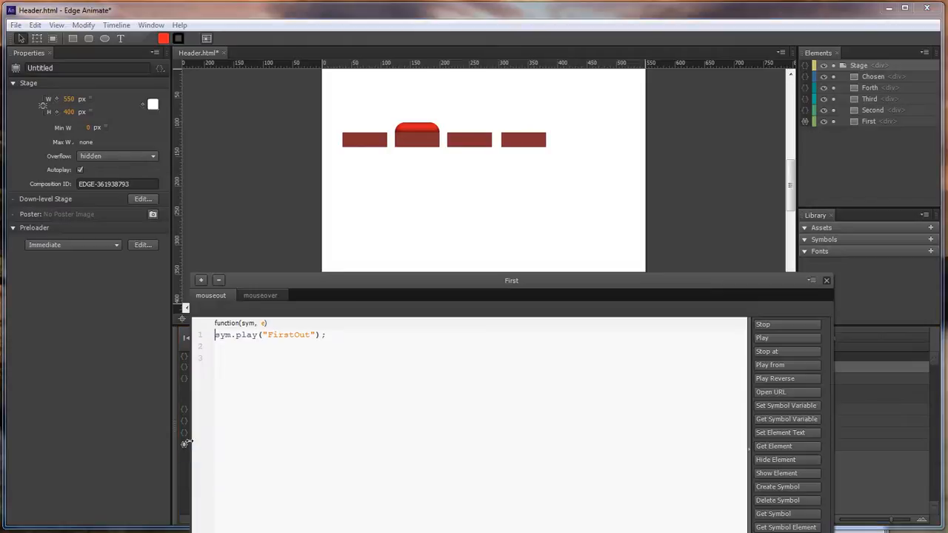
pyautogui.tripleClick(274, 334)
pyautogui.hotkey('ctrl', 'c')
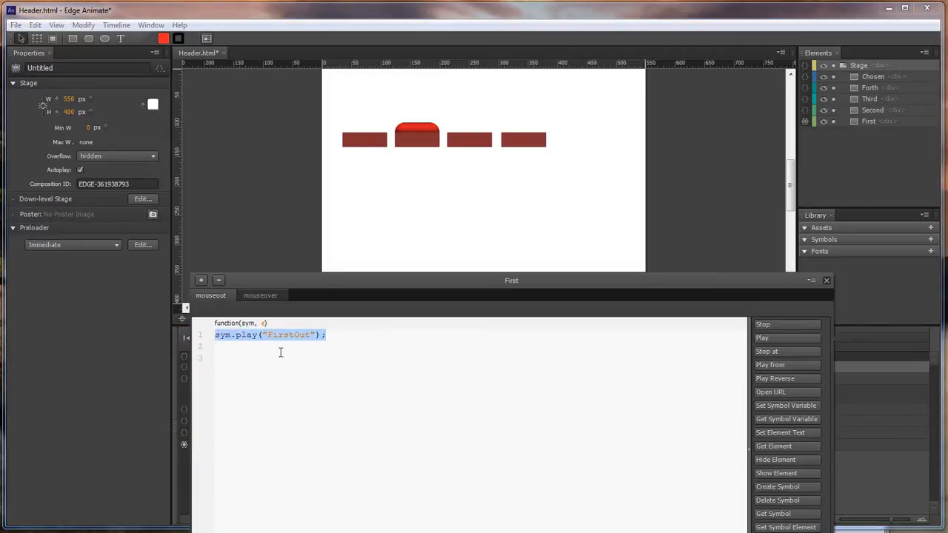
pyautogui.click(253, 295)
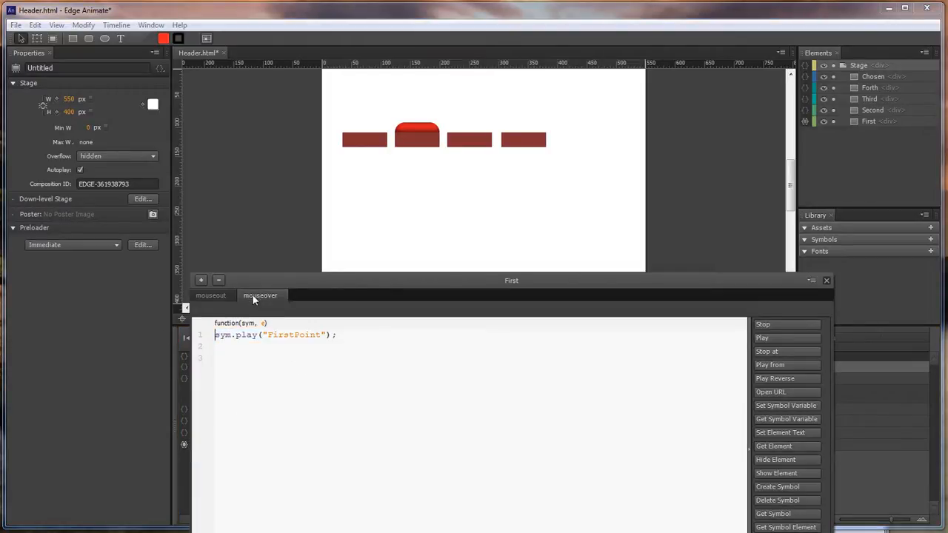
pyautogui.click(827, 280)
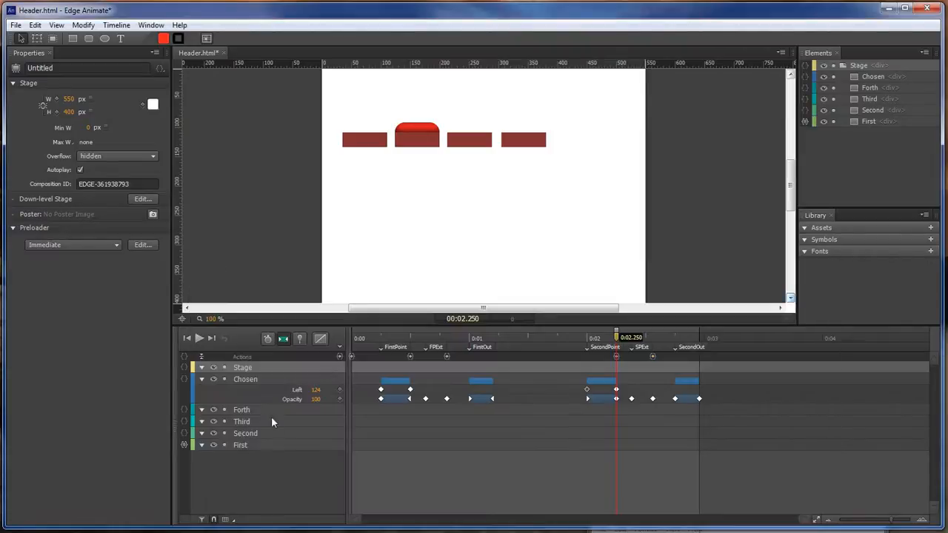
# - Add a mouseover action to Second from the copied line, edited to sym.play("FirstPoint");
pyautogui.click(185, 435)
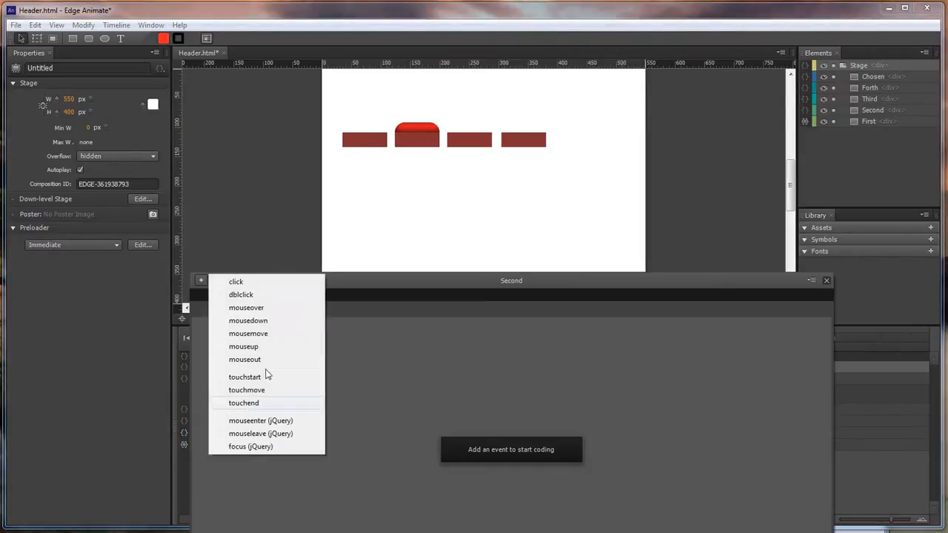
pyautogui.click(261, 313)
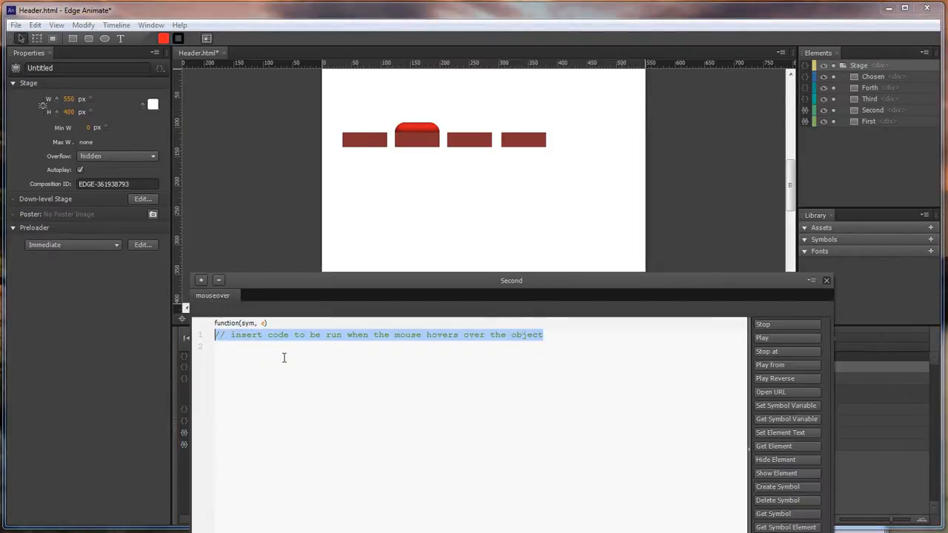
pyautogui.hotkey('ctrl', 'v')
pyautogui.moveTo(311, 335); pyautogui.dragTo(292, 335)
pyautogui.moveTo(374, 282); pyautogui.dragTo(402, 373)
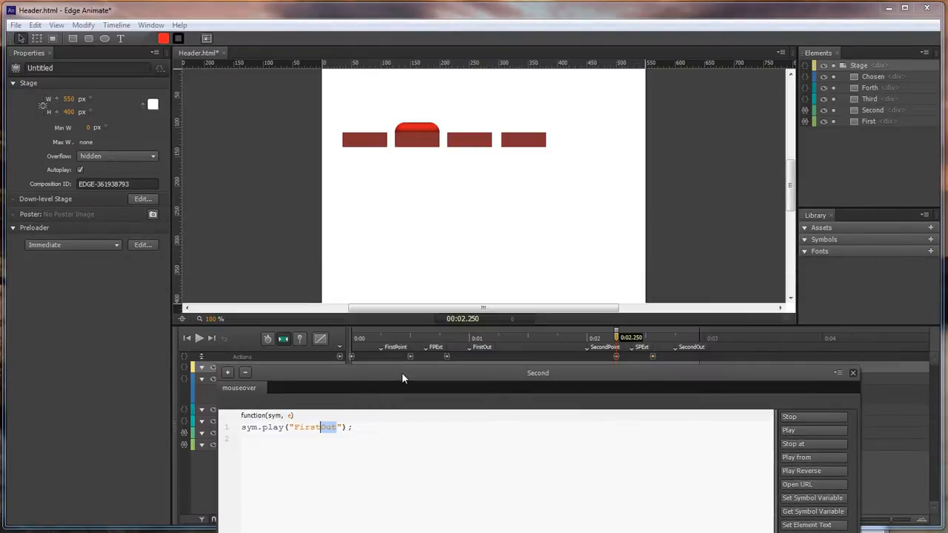
pyautogui.write('Point')
# - Add a mouseout action with sym.play("SecondOut"); to Second, change its mouseover line to sym.play("SecondPoint"); and close the code editor
pyautogui.click(227, 373)
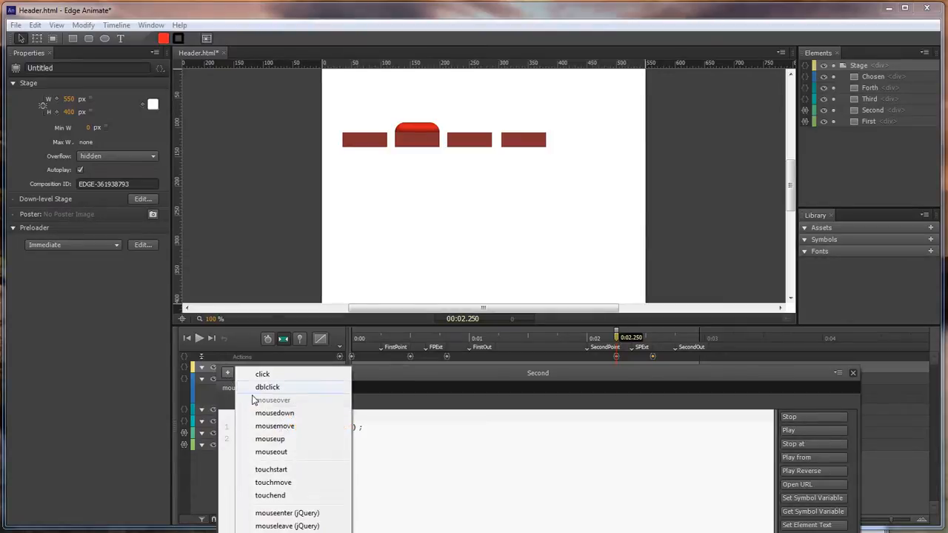
pyautogui.click(256, 452)
pyautogui.hotkey('ctrl', 'v')
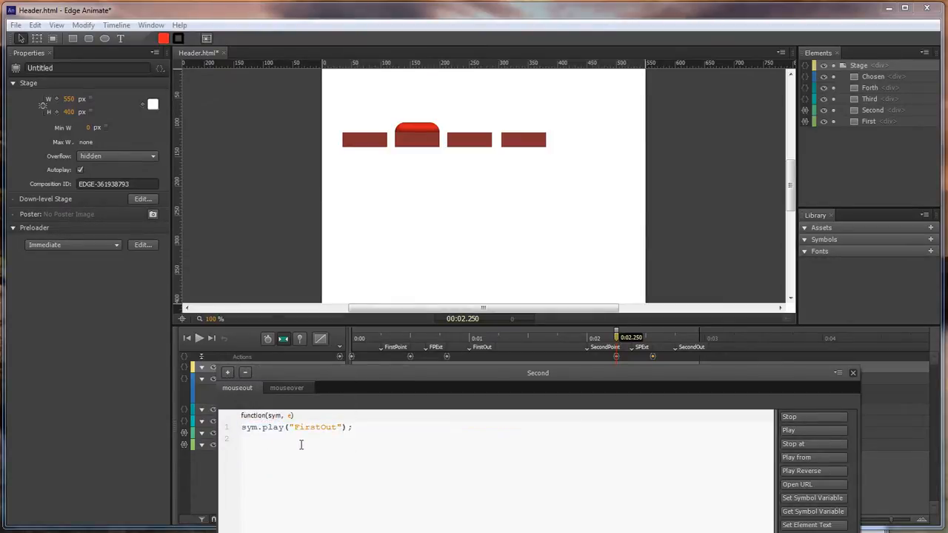
pyautogui.moveTo(320, 427); pyautogui.dragTo(294, 429)
pyautogui.write('Second')
pyautogui.click(293, 389)
pyautogui.write('Second')
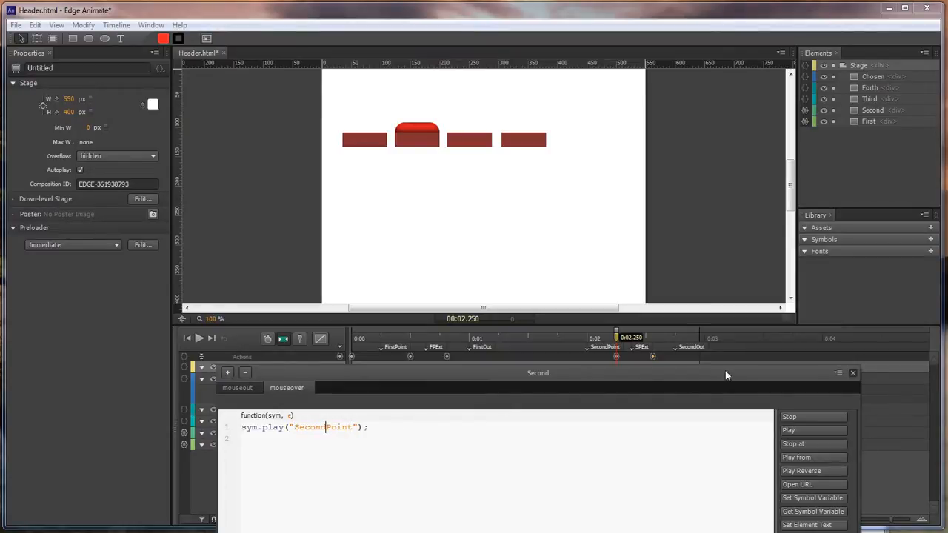
pyautogui.click(852, 372)
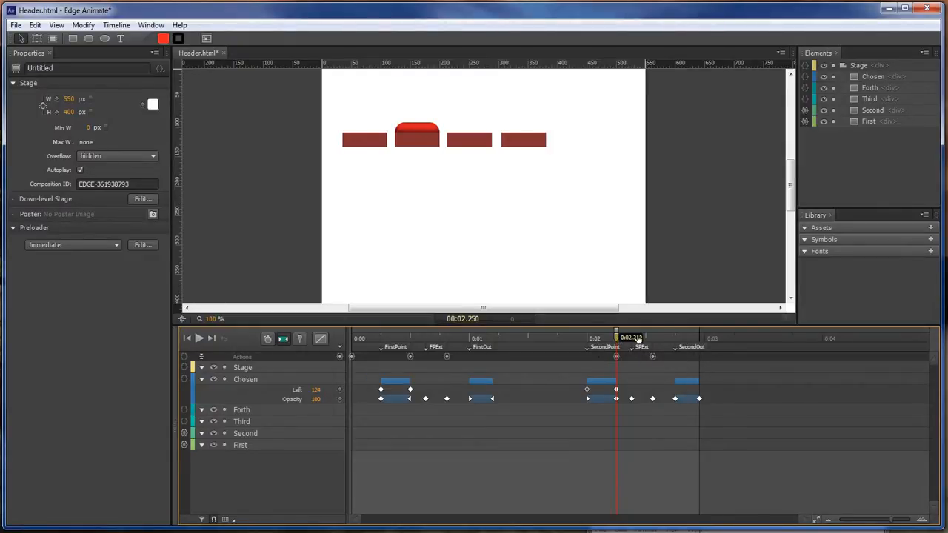
# - Scrub back to 0:02.080, preview the menu in the browser and test the rollovers of the first two buttons
pyautogui.moveTo(635, 339); pyautogui.dragTo(597, 340)
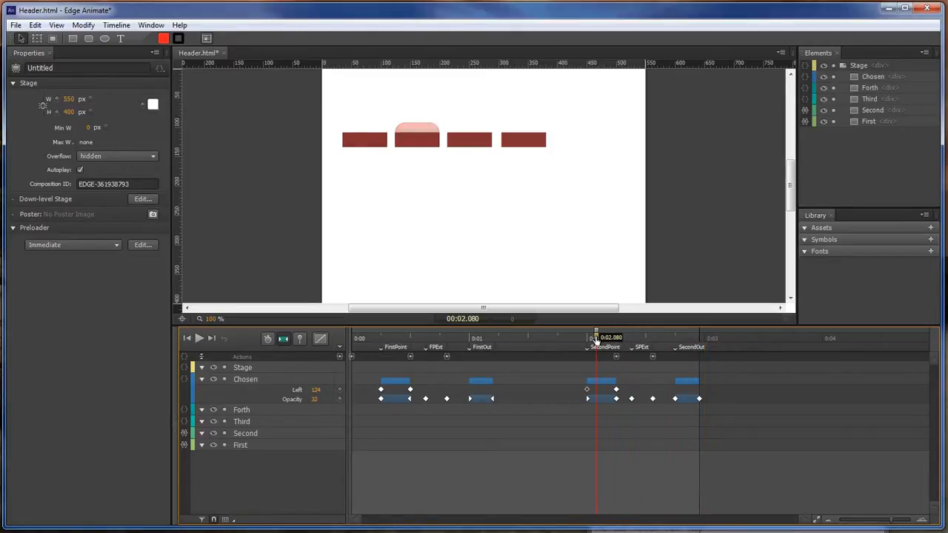
pyautogui.hotkey('ctrl', 'Return')
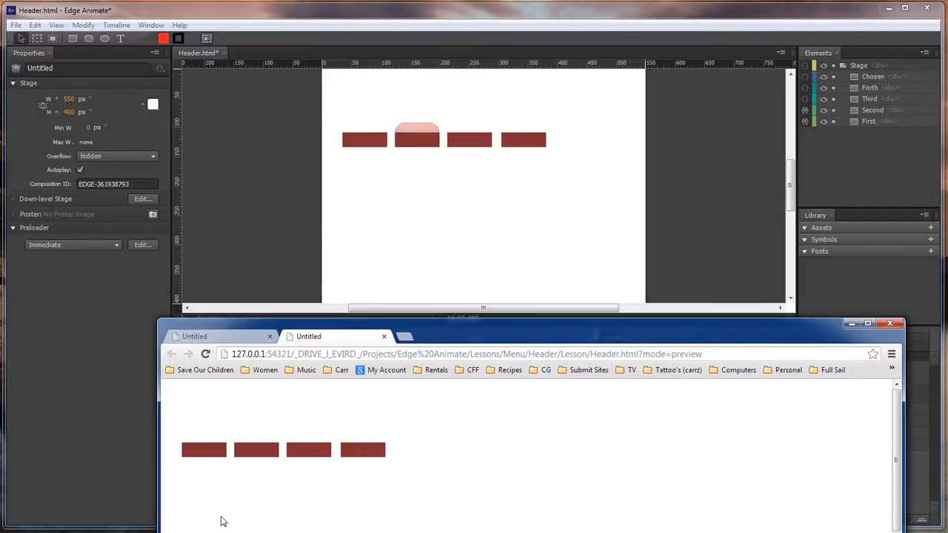
pyautogui.moveTo(199, 454)
pyautogui.moveTo(254, 456)
pyautogui.click(860, 299)
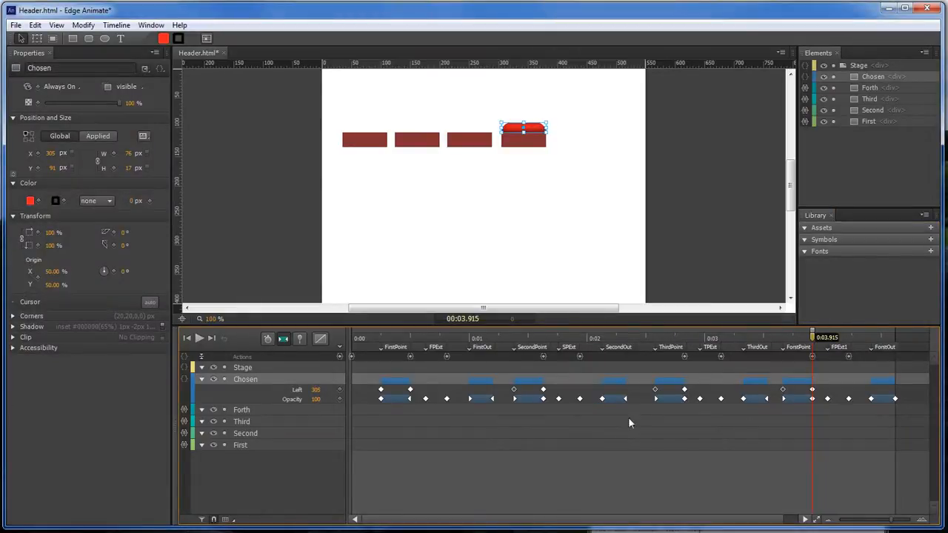
# - Move the playhead to 0:04.620 and correct the last timeline label's spelling to ForthOut
pyautogui.moveTo(812, 337); pyautogui.dragTo(896, 339)
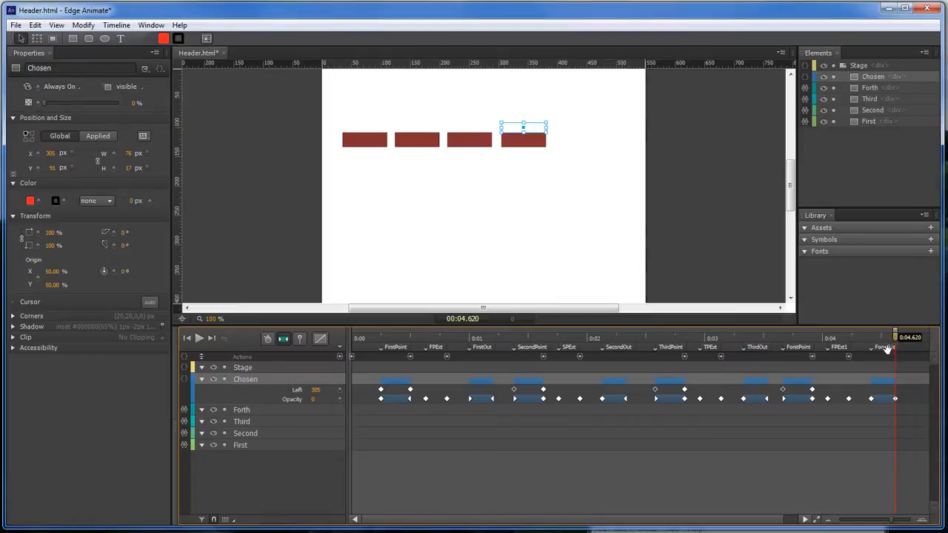
pyautogui.doubleClick(885, 347)
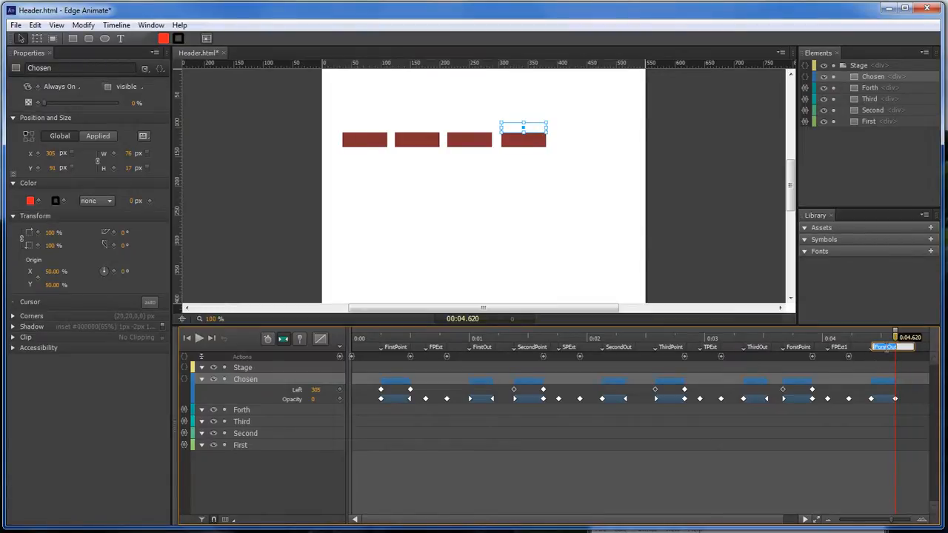
pyautogui.moveTo(887, 347); pyautogui.dragTo(883, 348)
pyautogui.write('th')
pyautogui.click(837, 441)
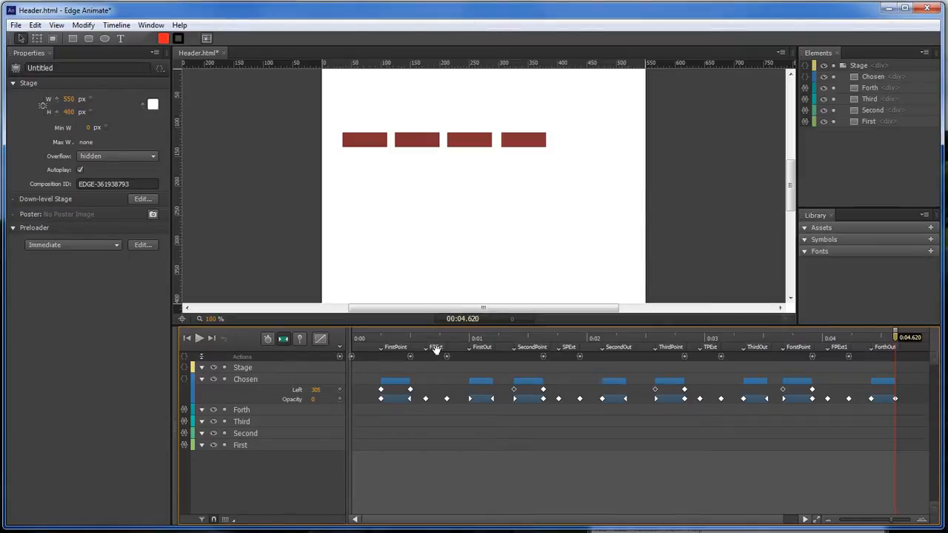
# - Review the code of the stop triggers at 3915 ms and 4225 ms, closing each editor without edits
pyautogui.doubleClick(813, 359)
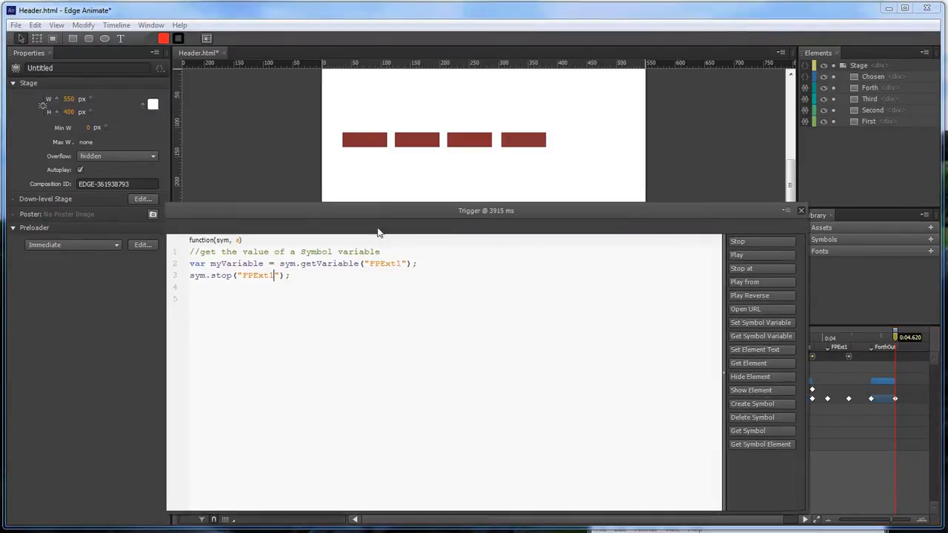
pyautogui.moveTo(375, 220); pyautogui.dragTo(381, 254)
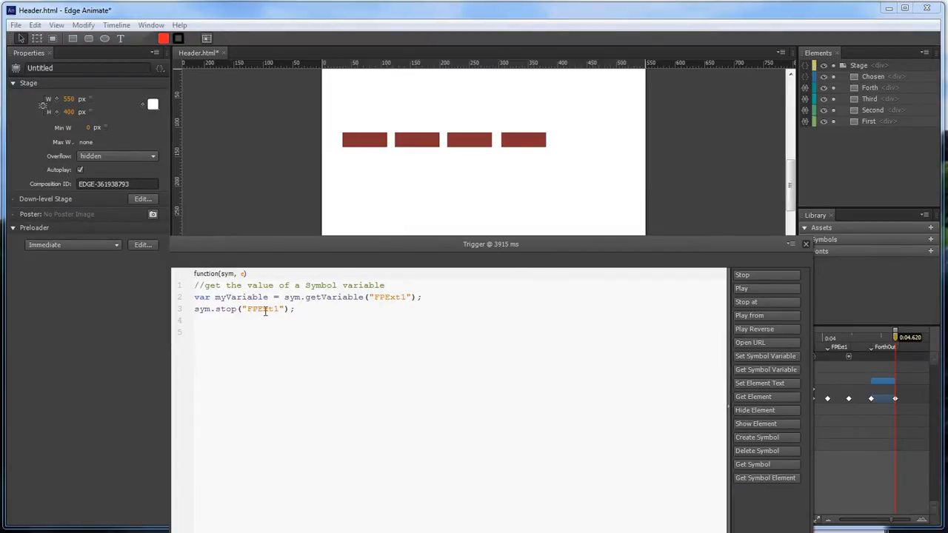
pyautogui.click(807, 244)
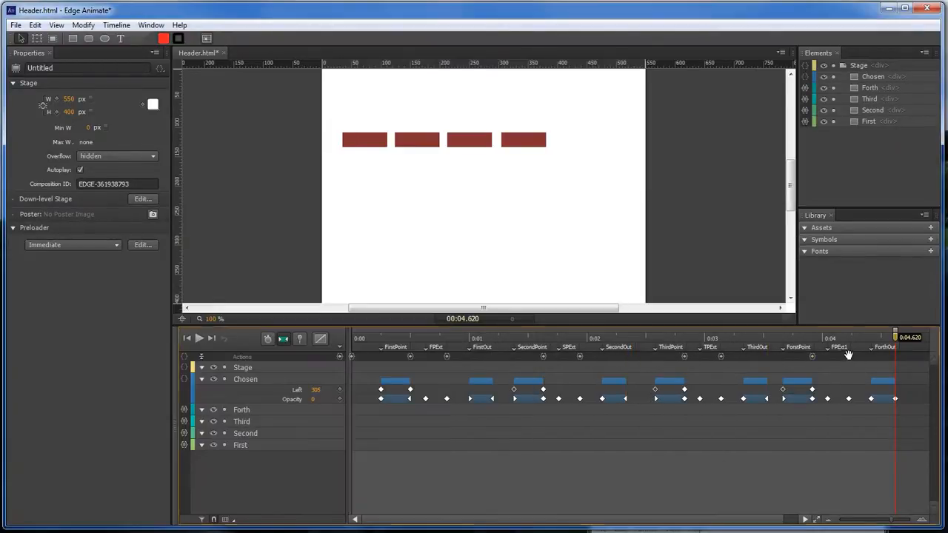
pyautogui.doubleClick(849, 354)
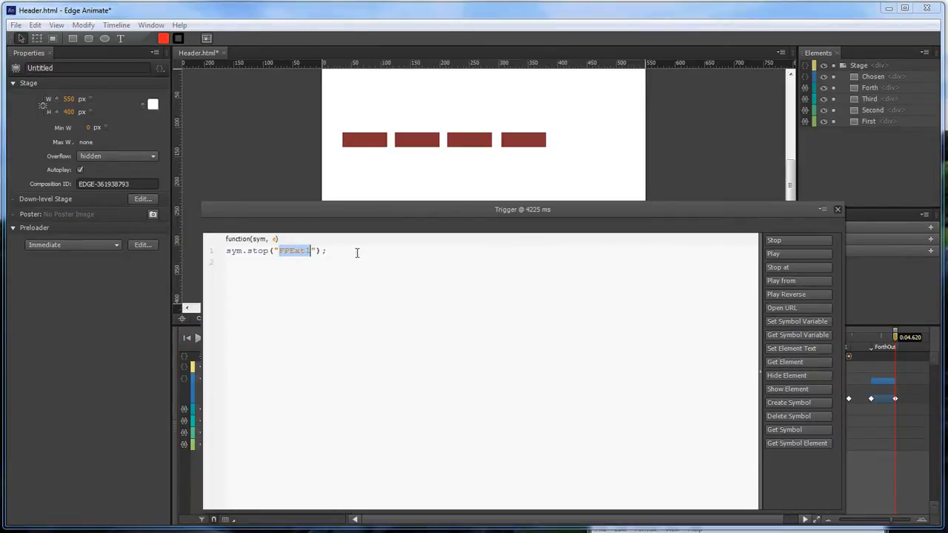
pyautogui.click(838, 212)
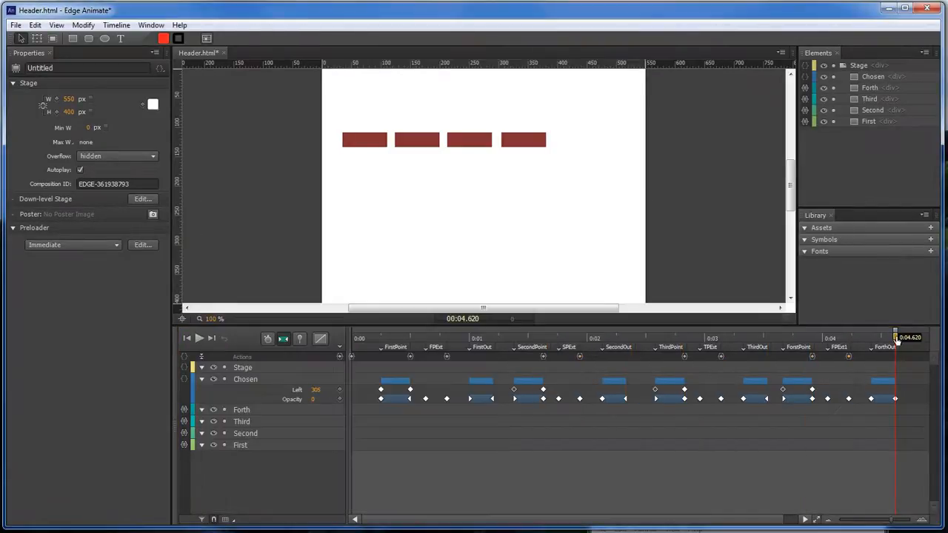
# - Return the playhead to 0:00.055, duplicate the Chosen element with its animation and rename the copy ChosenBottom
pyautogui.moveTo(895, 337); pyautogui.dragTo(358, 340)
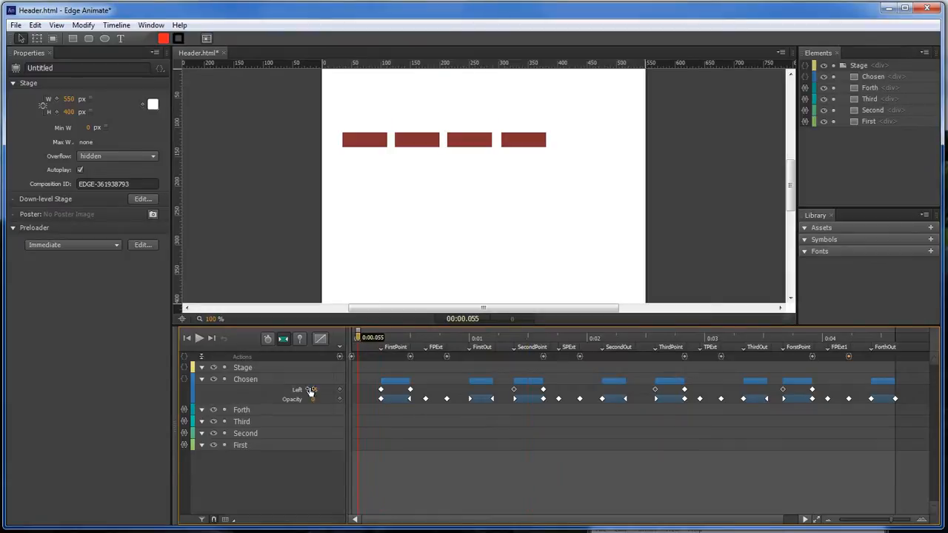
pyautogui.click(245, 378)
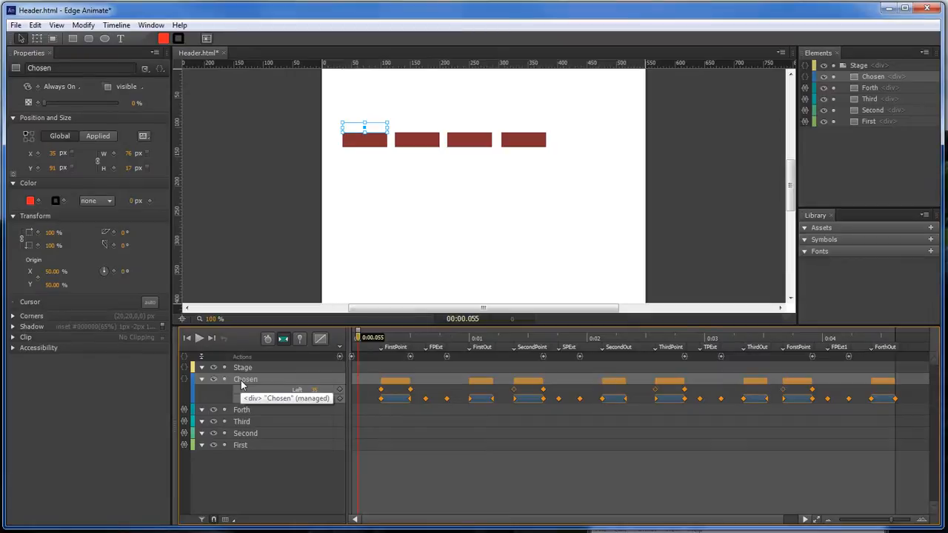
pyautogui.hotkey('ctrl', 'd')
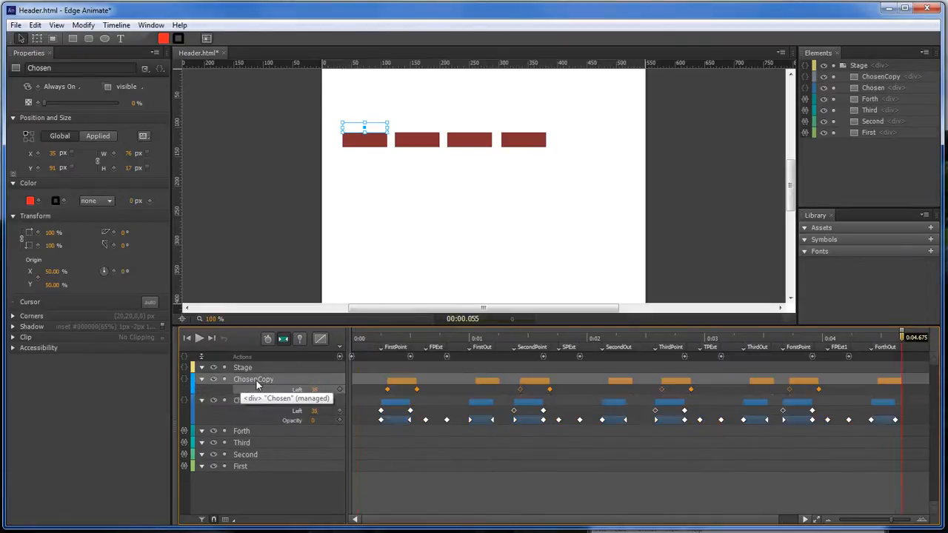
pyautogui.doubleClick(256, 379)
pyautogui.moveTo(276, 378); pyautogui.dragTo(258, 379)
pyautogui.write('Bottom')
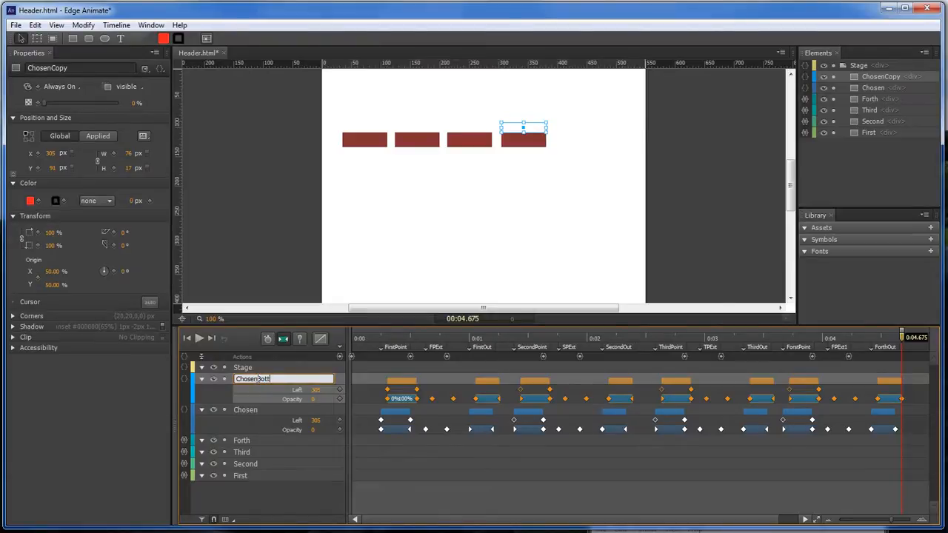
pyautogui.press('Return')
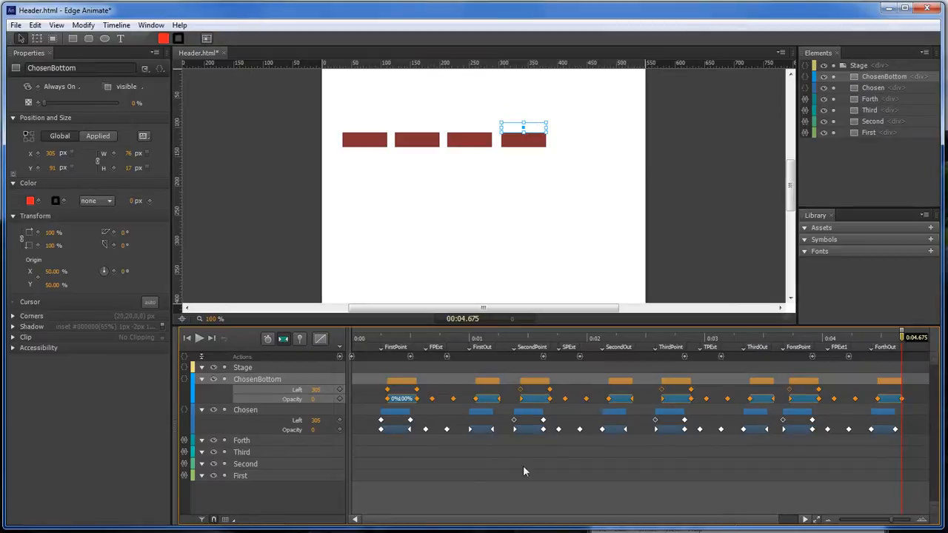
# - Align ChosenBottom's keyframes with Chosen's and, with the playhead at 0:04.415, move it beneath the fourth button to Y 133 px
pyautogui.moveTo(405, 382); pyautogui.dragTo(398, 384)
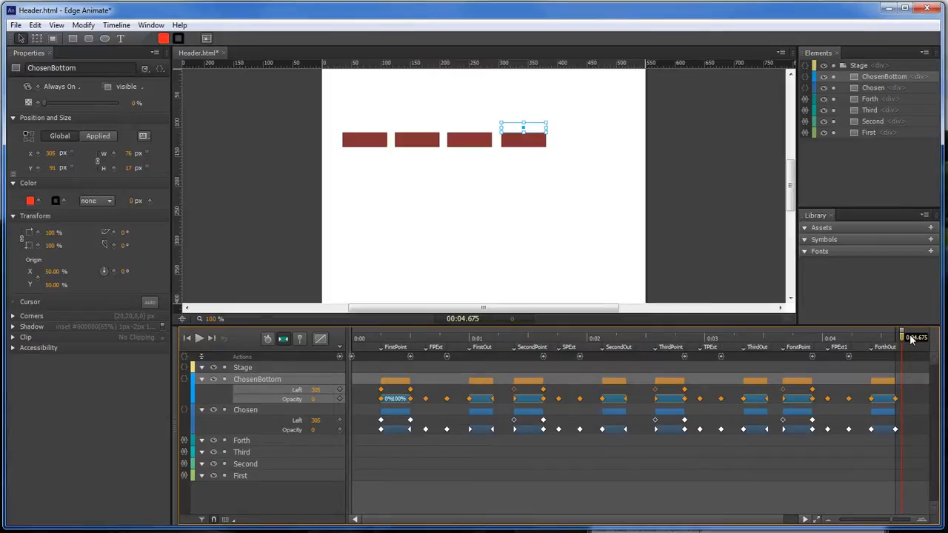
pyautogui.moveTo(902, 340); pyautogui.dragTo(874, 343)
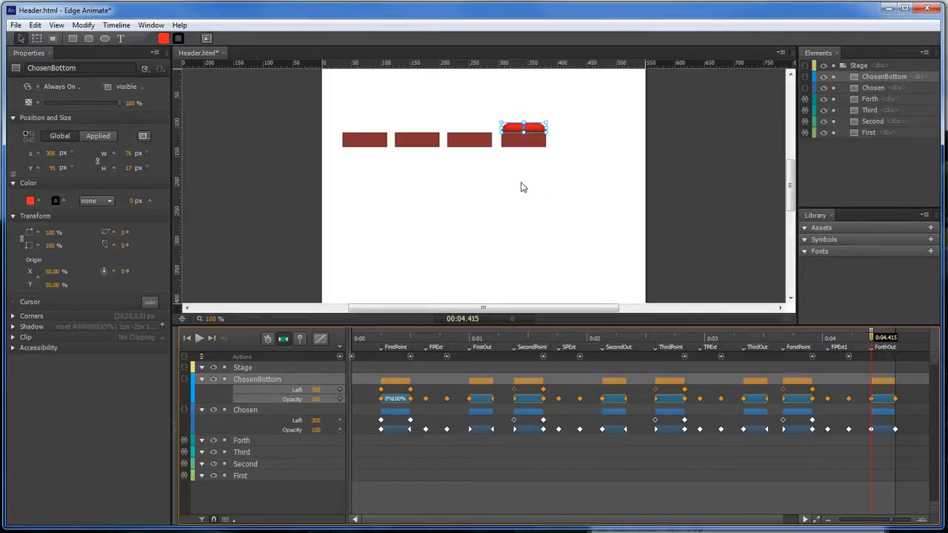
pyautogui.click(524, 129)
pyautogui.moveTo(524, 130); pyautogui.dragTo(524, 151)
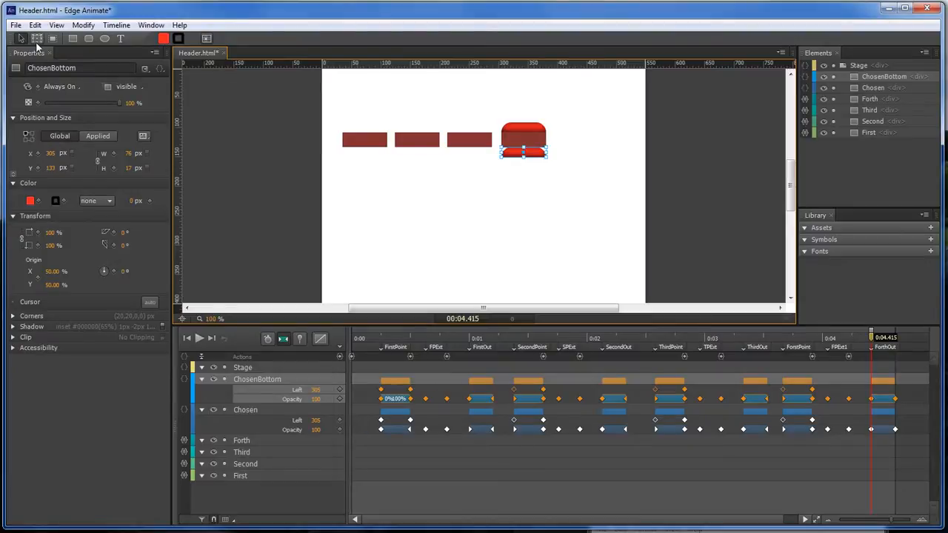
# - Rotate ChosenBottom upside down with the Transform tool, levelling it against the fourth button's lower edge, and deselect it
pyautogui.click(37, 38)
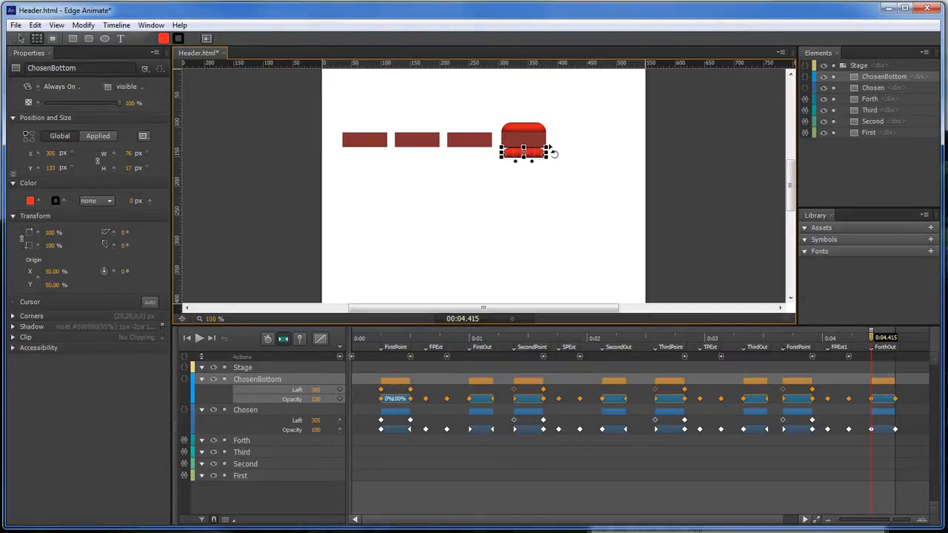
pyautogui.moveTo(553, 154); pyautogui.dragTo(494, 166)
pyautogui.moveTo(500, 162); pyautogui.dragTo(499, 162)
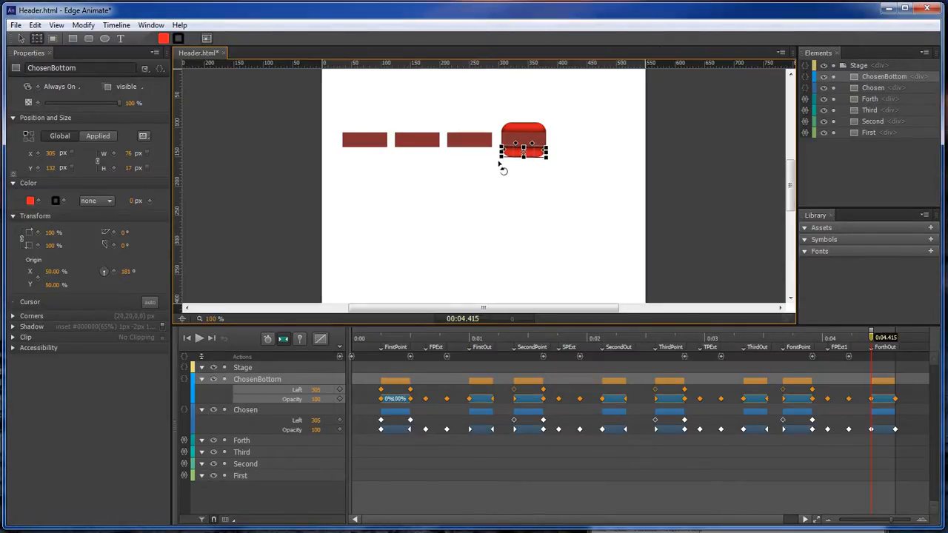
pyautogui.click(544, 170)
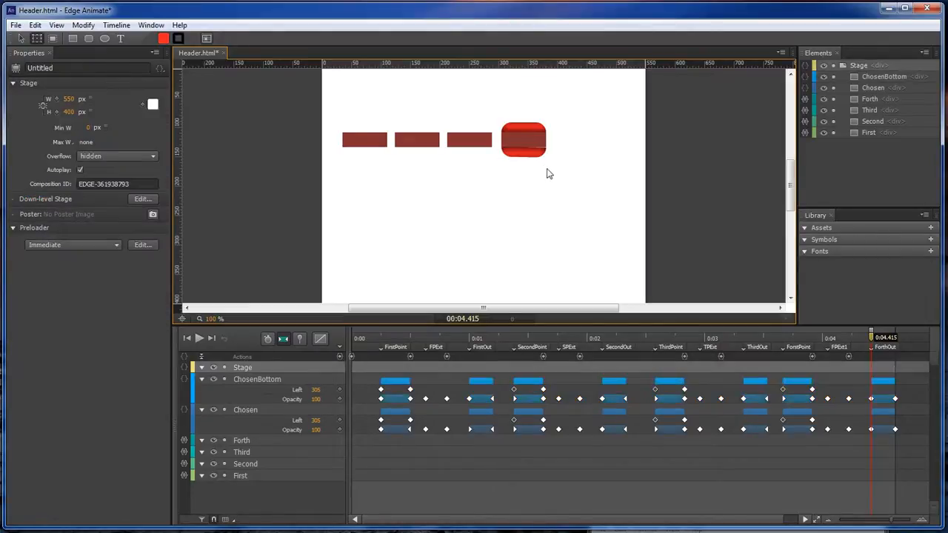
pyautogui.click(510, 153)
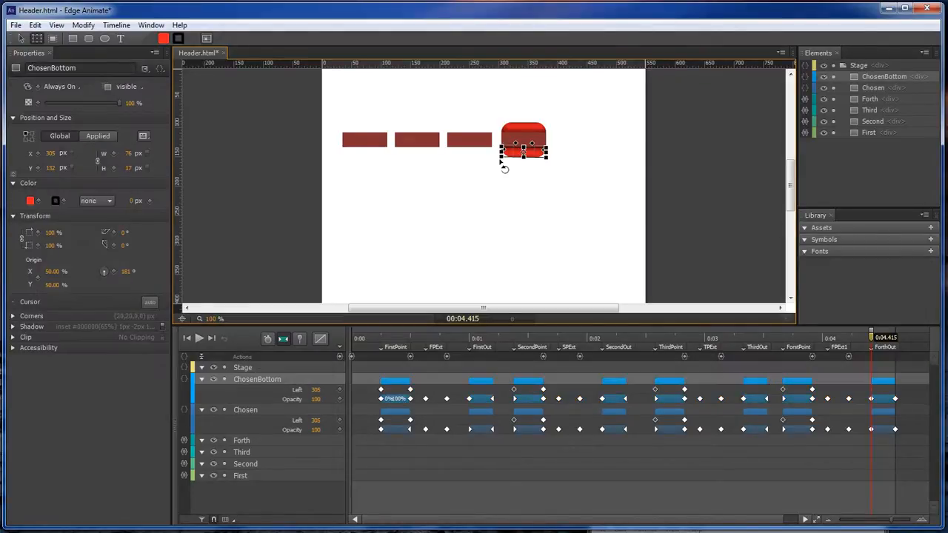
pyautogui.moveTo(504, 168); pyautogui.dragTo(501, 165)
pyautogui.click(538, 184)
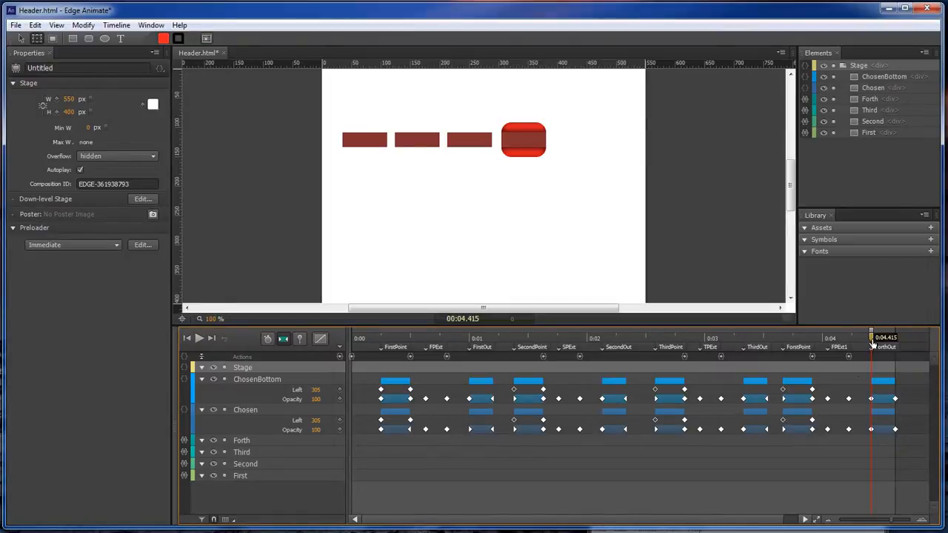
# - Scrub back to 0:02.130 to check the highlights around the buttons, and preview the menu in the browser
pyautogui.moveTo(873, 341); pyautogui.dragTo(600, 348)
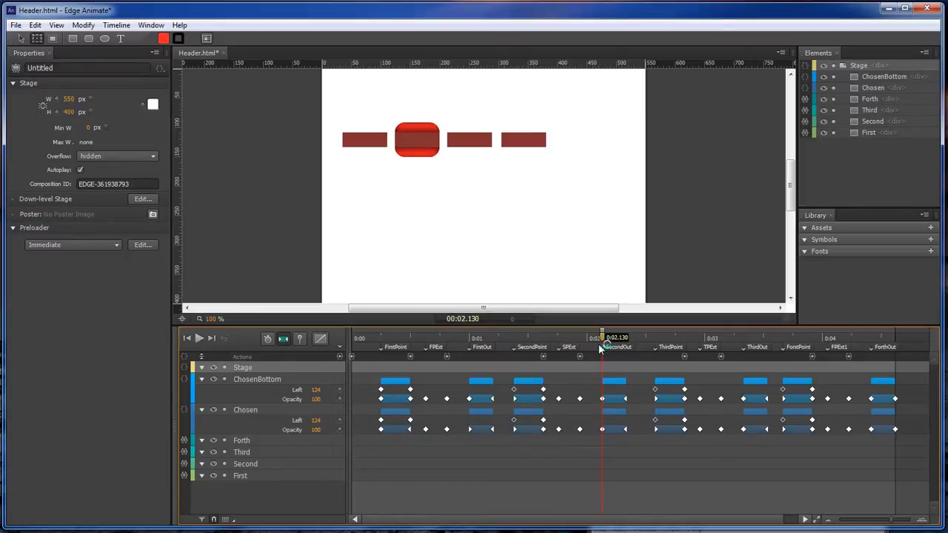
pyautogui.hotkey('ctrl', 'Return')
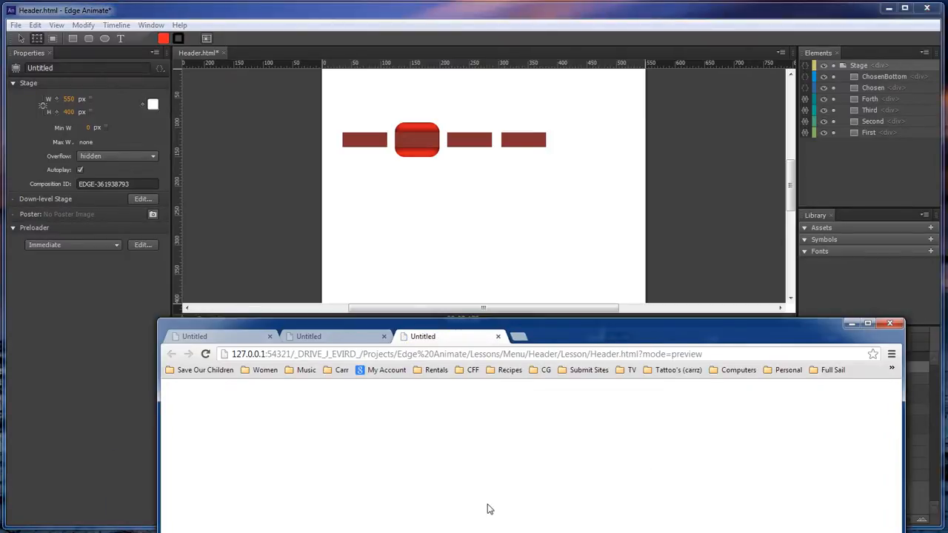